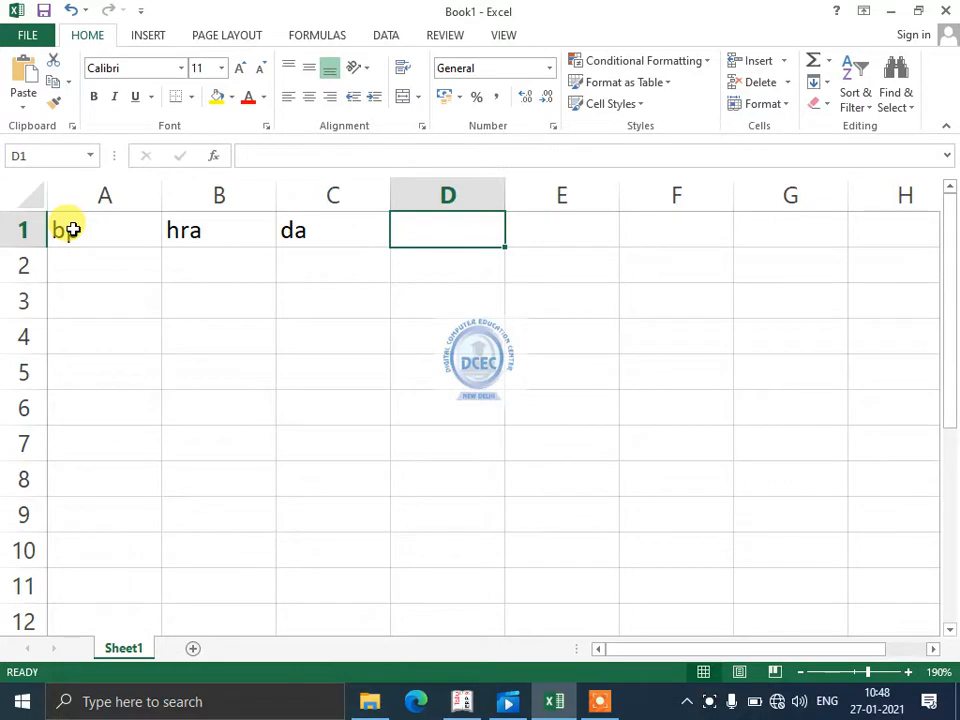
- Enter the headers ta, wa, ea and ma in cells D1 to G1
type("ta")
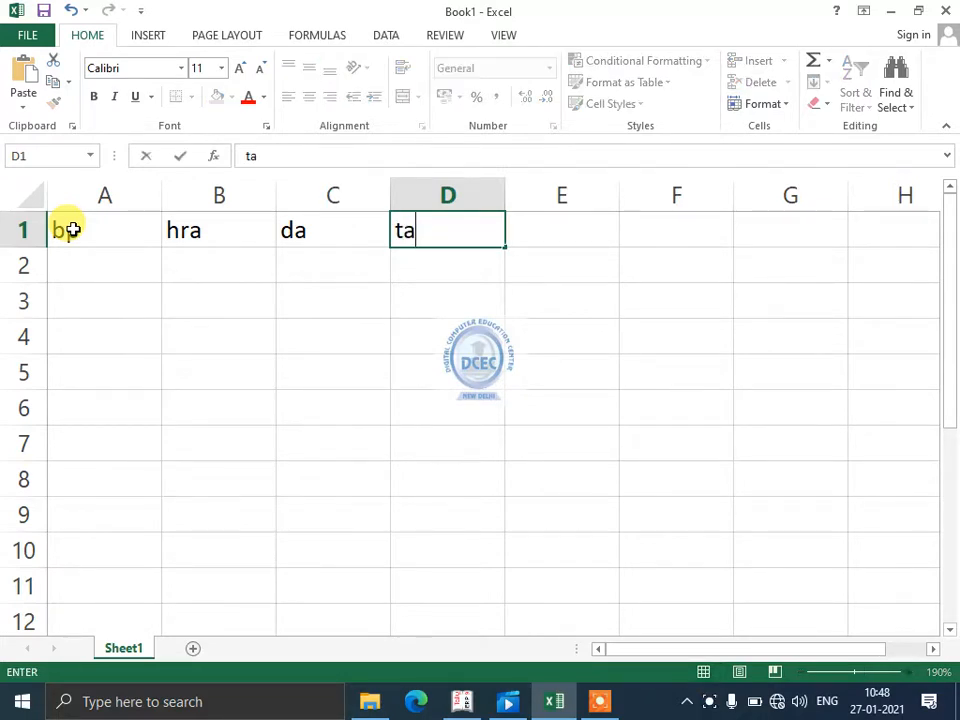
key("Tab")
type("wa")
key("Tab")
type("ea")
key("Tab")
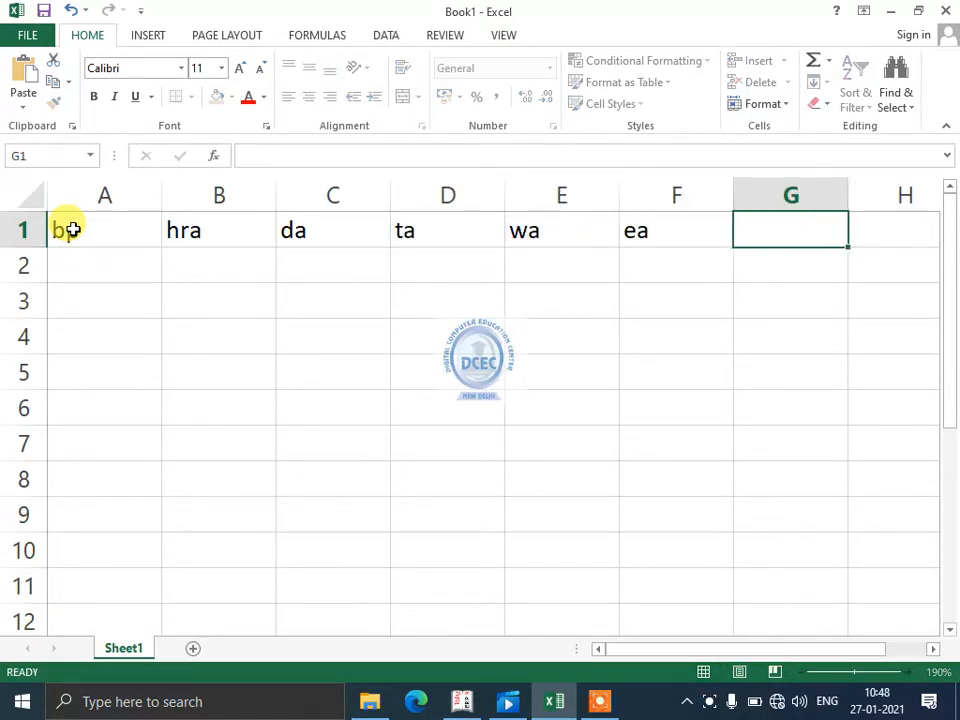
type("ma")
key("Left")
key("Left")
key("Left")
key("Left")
key("Left")
key("Left")
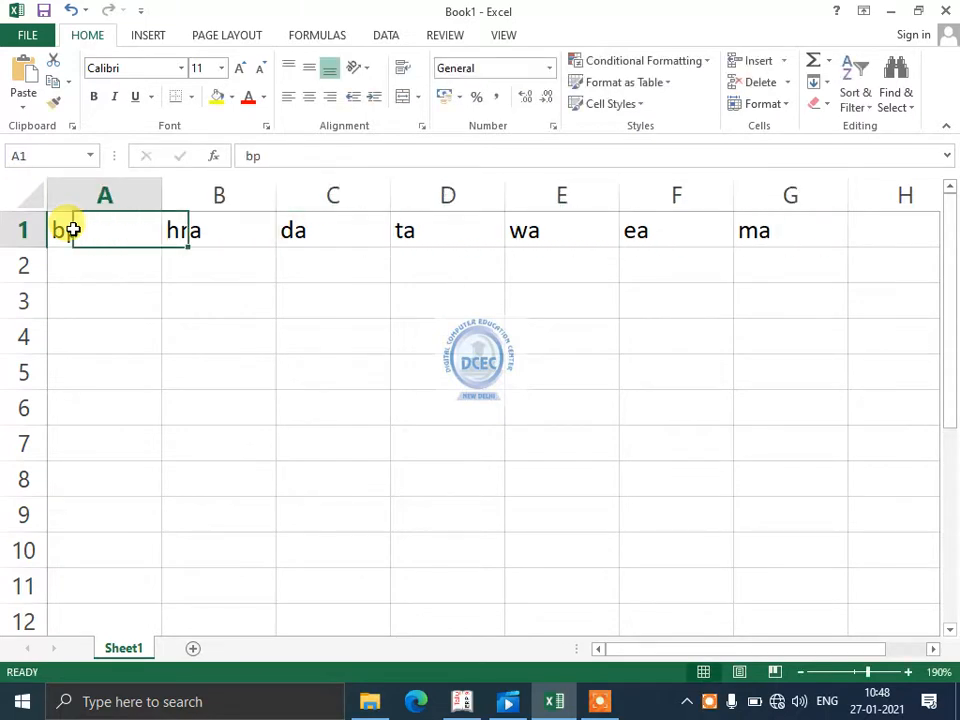
- Add the header gs in cell H1 after the existing allowance headers
key("Right")
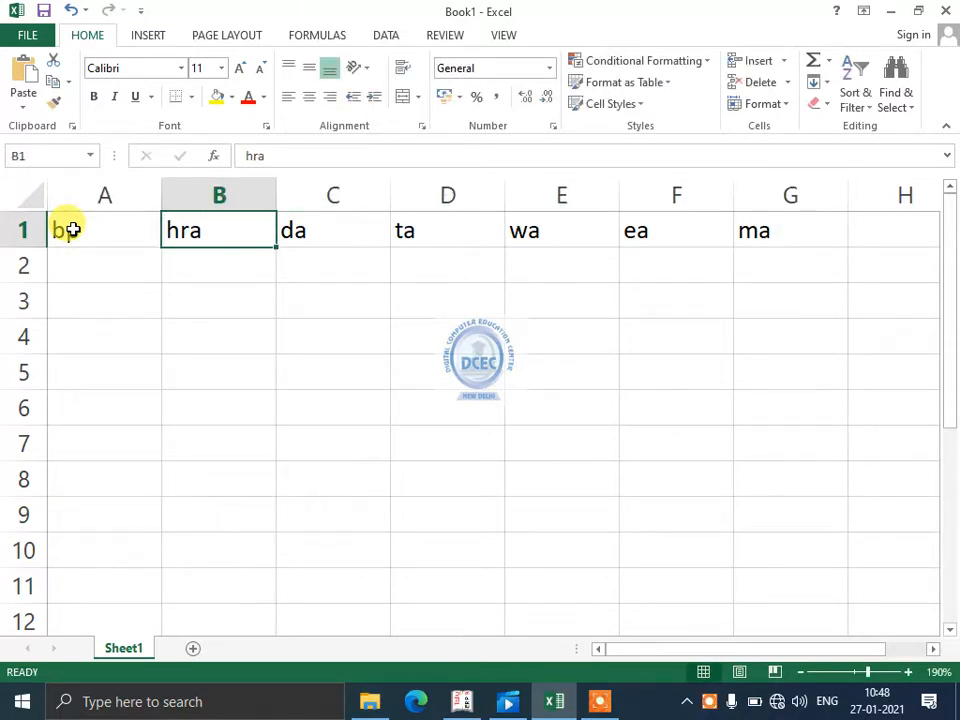
key("Right")
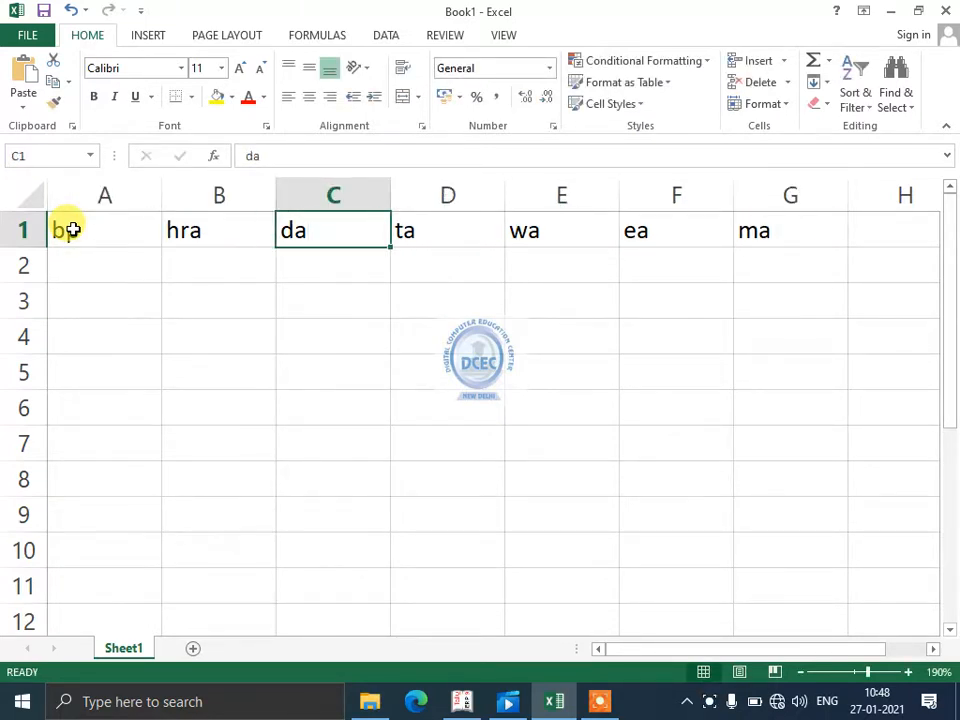
key("Right")
key("Right")
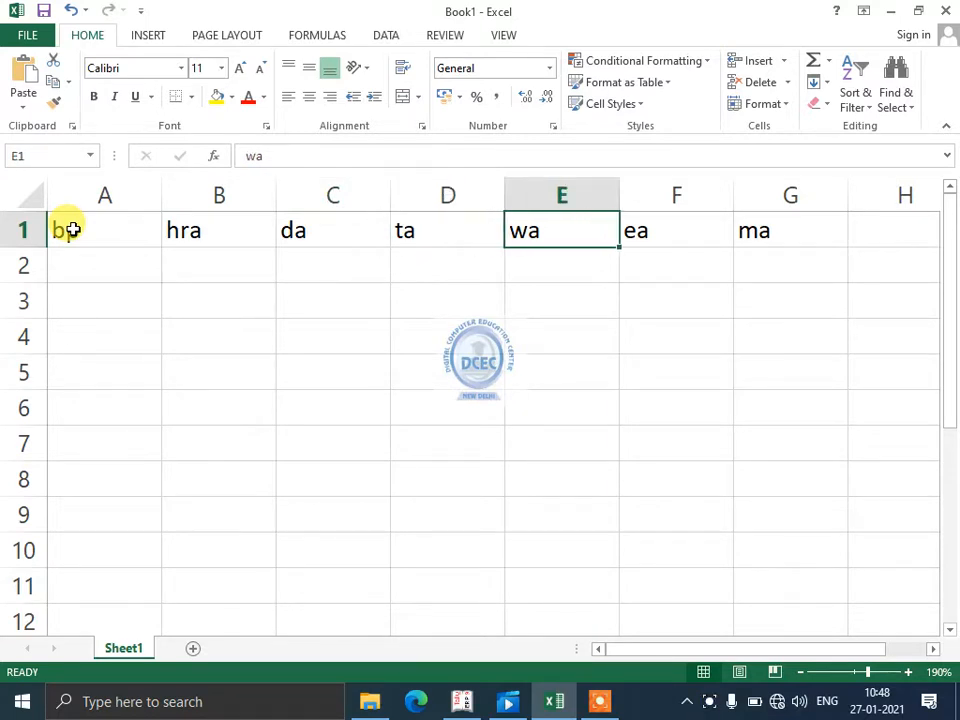
key("Right")
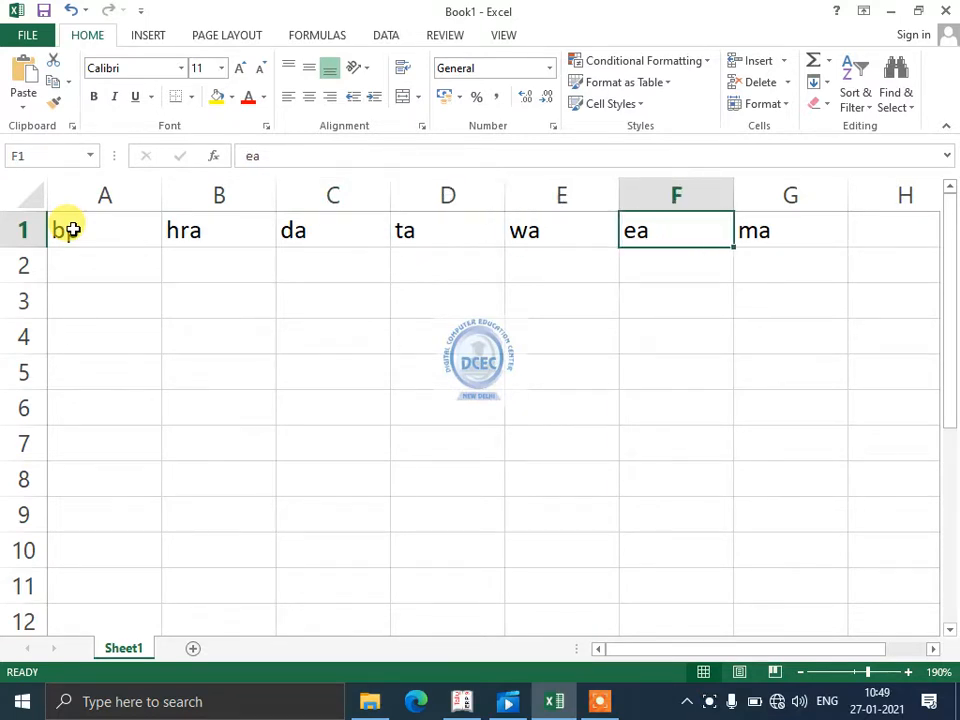
key("Right")
key("Right")
type("gs")
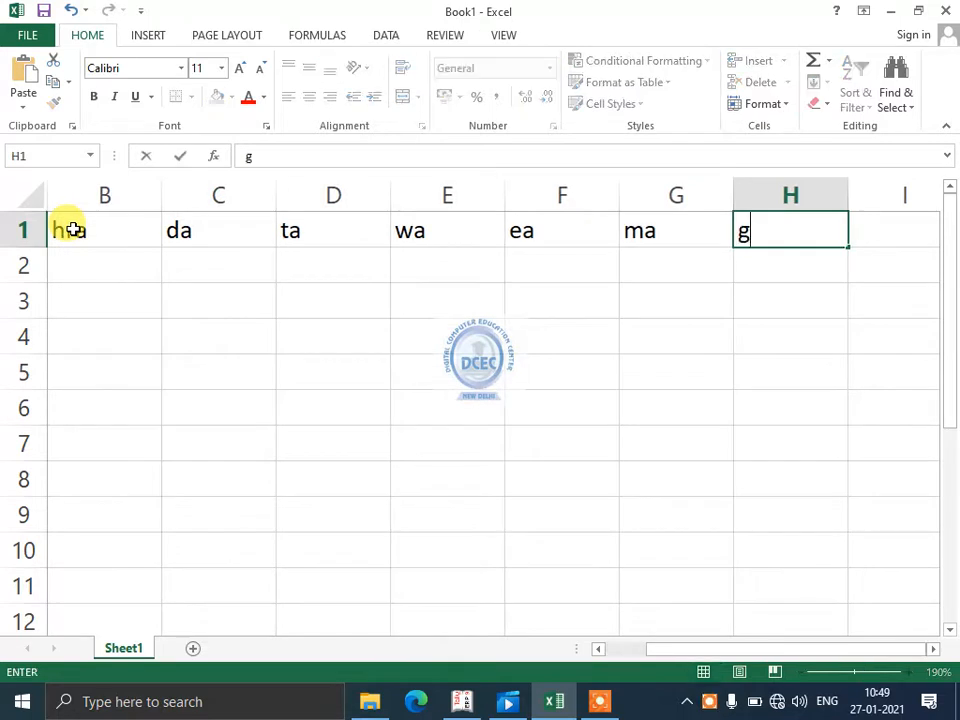
key("Left")
key("Left")
key("Left")
key("Left")
key("Left")
key("Left")
key("Left")
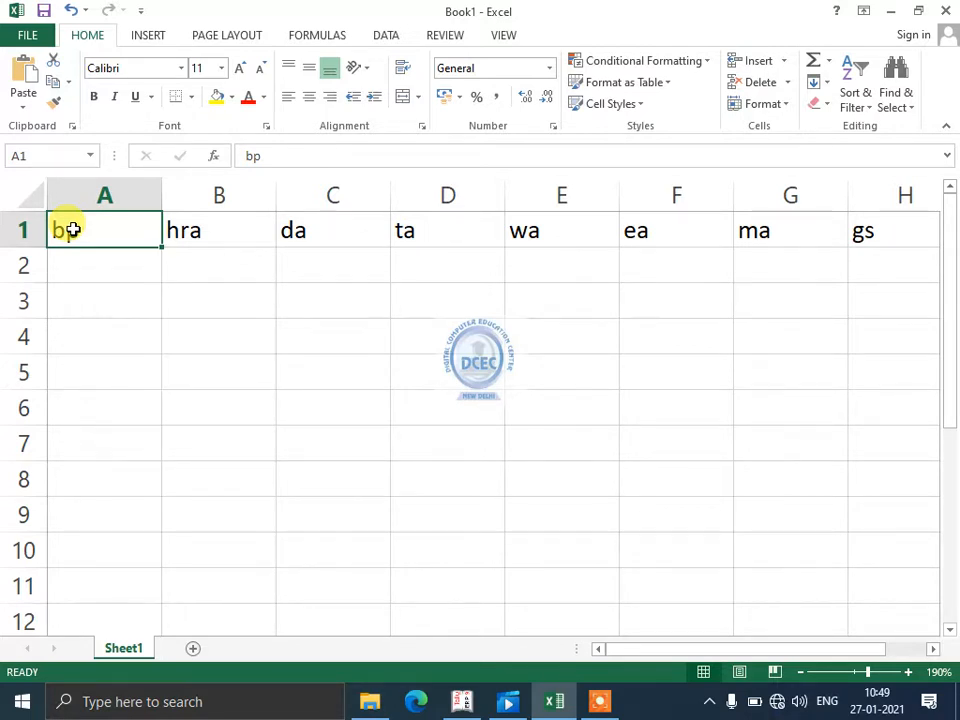
- Enter 10000 under bp in A2 and the rate 40 in B3 below the hra cell
type("1")
key("Escape")
key("Down")
type("10000")
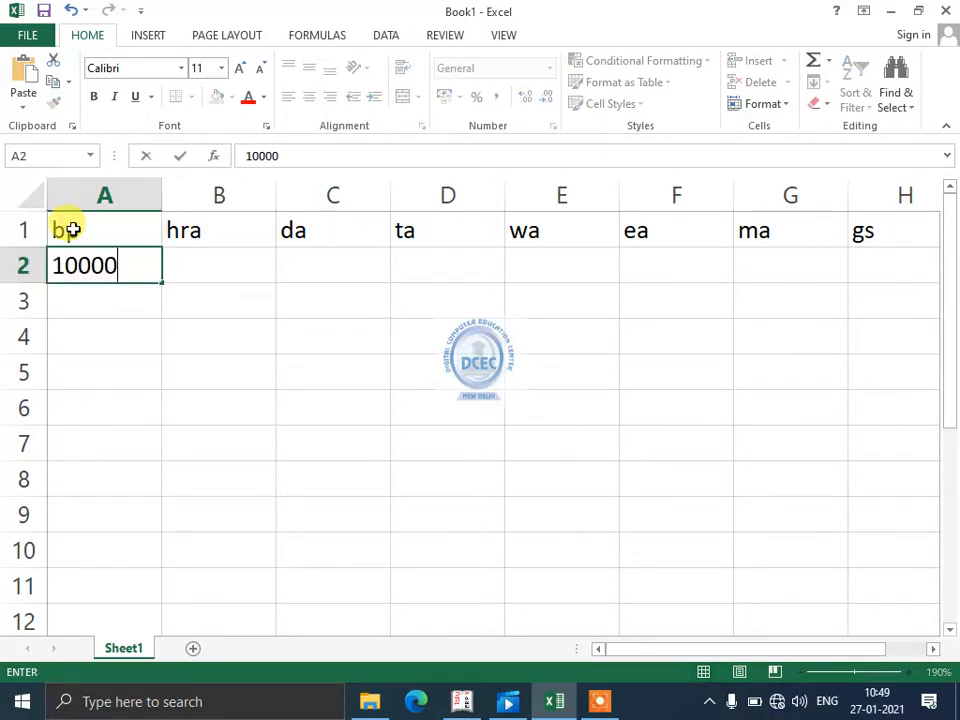
key("Return")
key("Up")
key("Right")
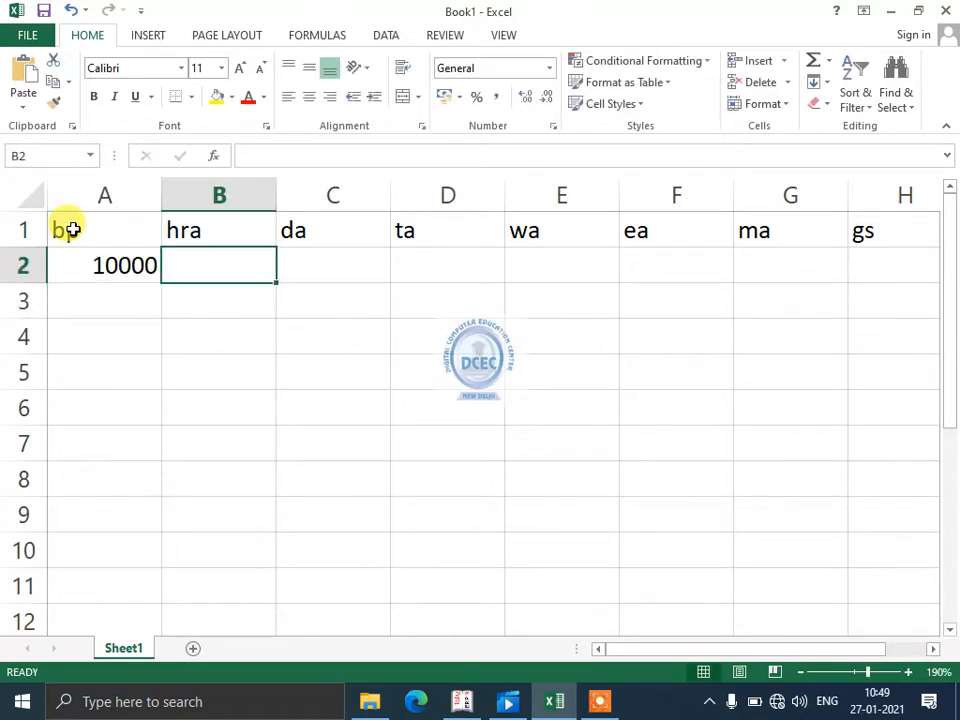
key("Down")
type("40")
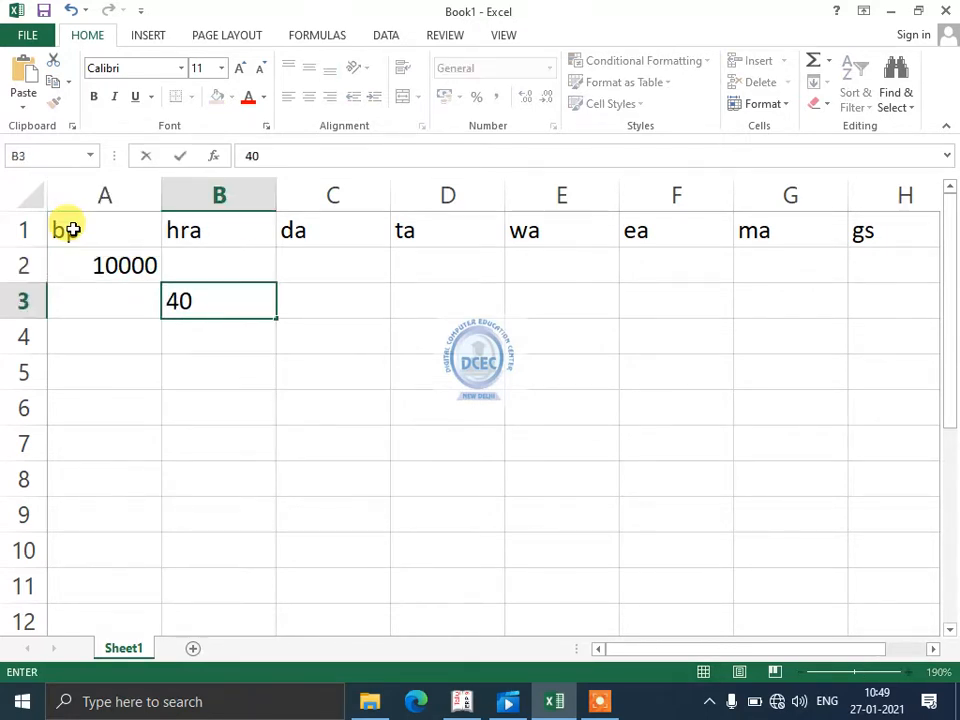
- Calculate hra in B2 with the formula =A2*40/100
key("Up")
type("=")
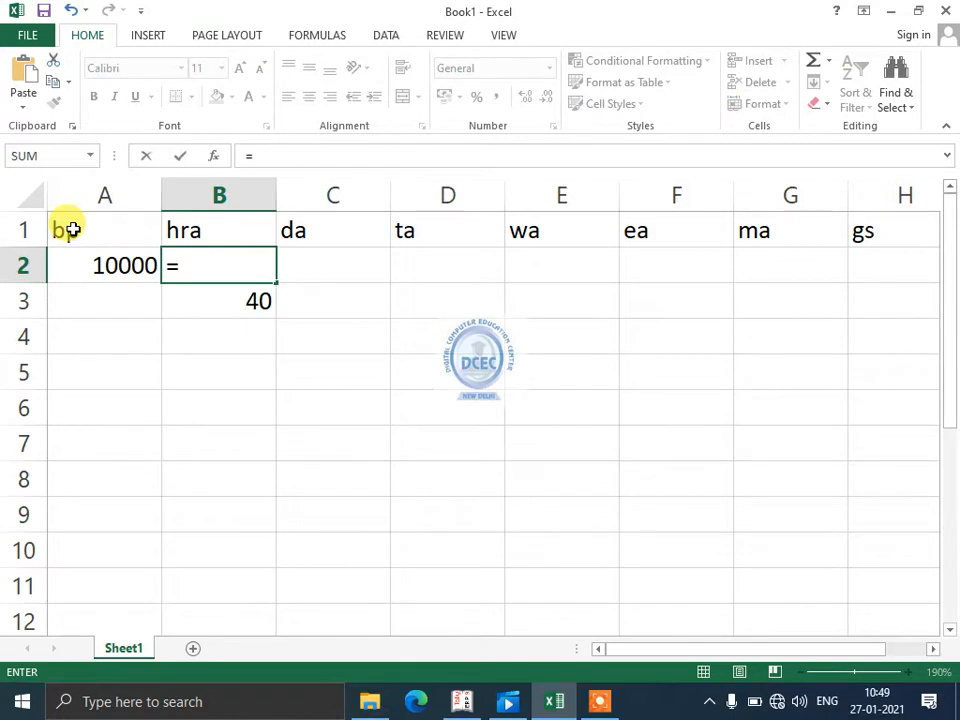
key("Left")
type("*")
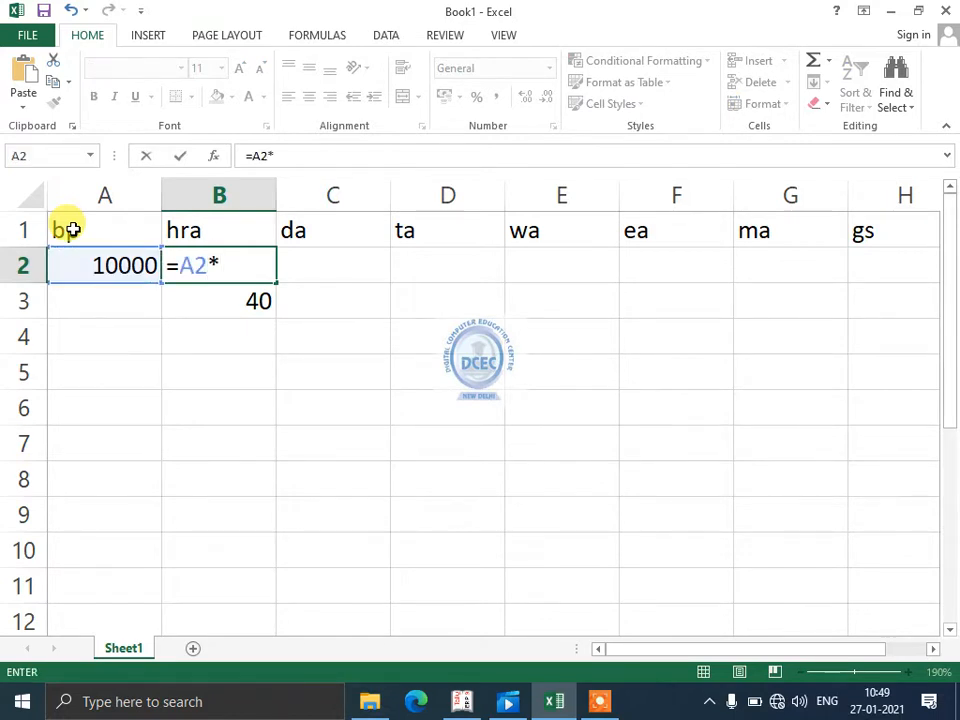
type("40/100")
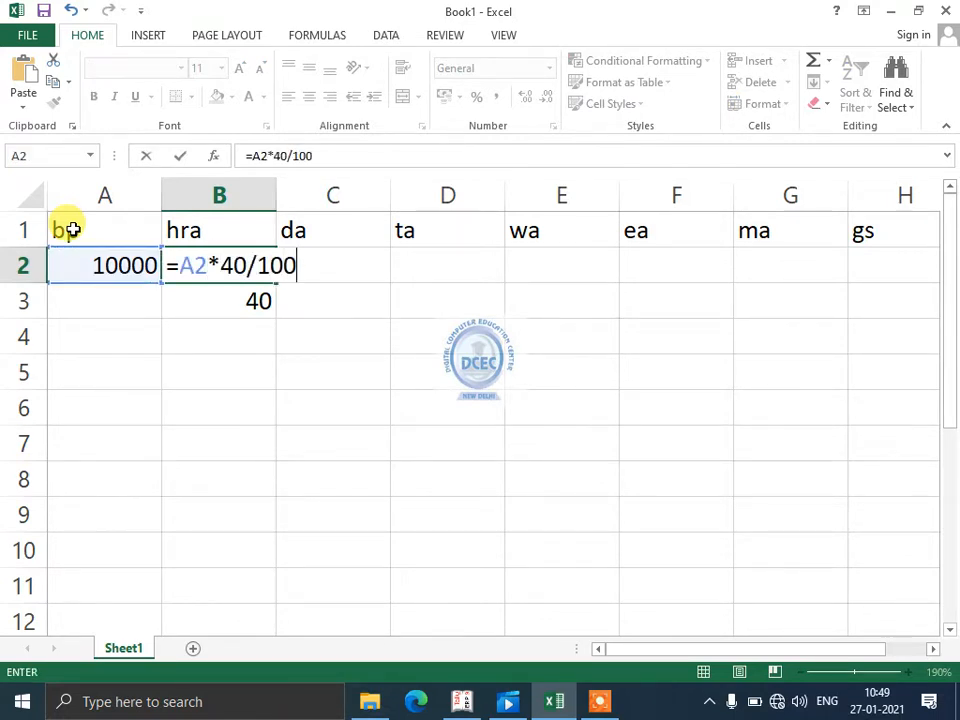
key("Return")
key("Up")
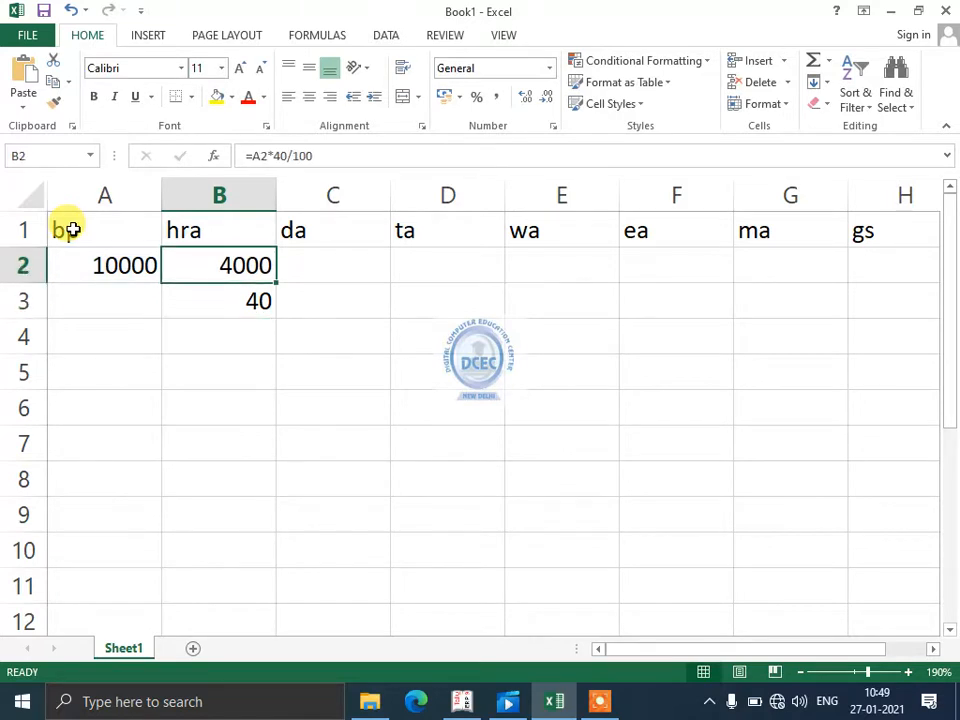
- Test the hra formula by setting the bp value in A2 to 2000, 20000 and 50000 in turn
key("Left")
key("Right")
key("Left")
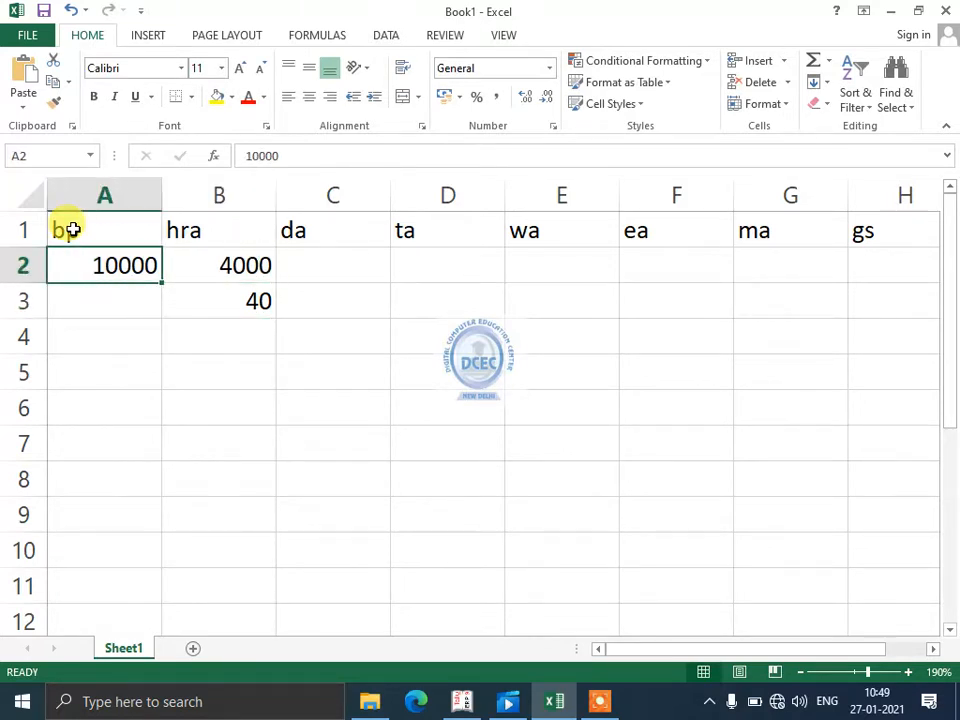
type("2000")
key("Return")
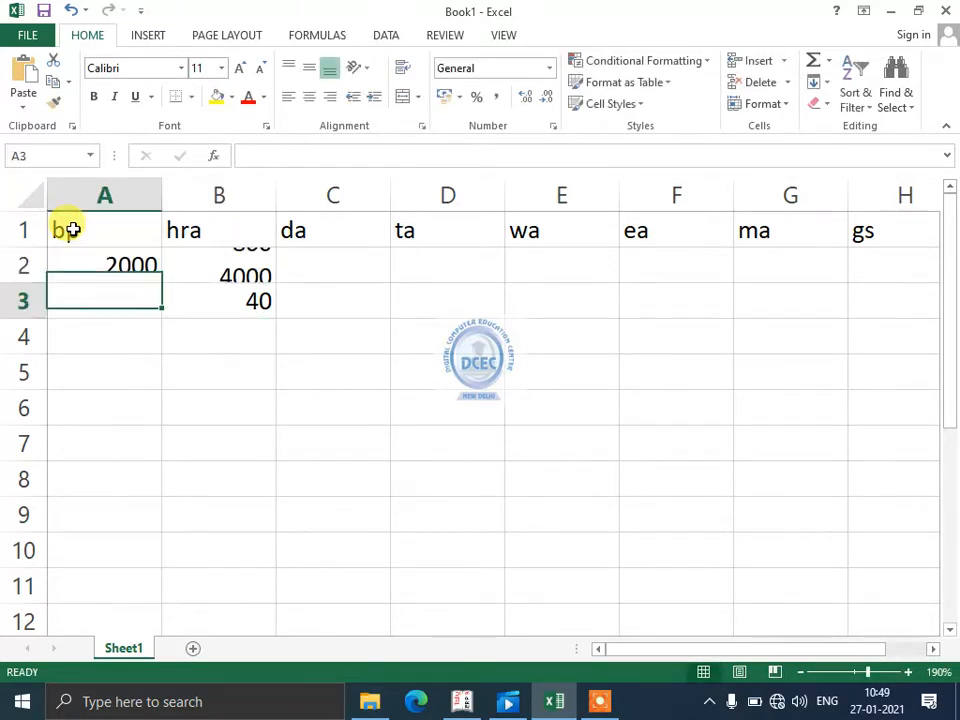
key("Up")
type("20000")
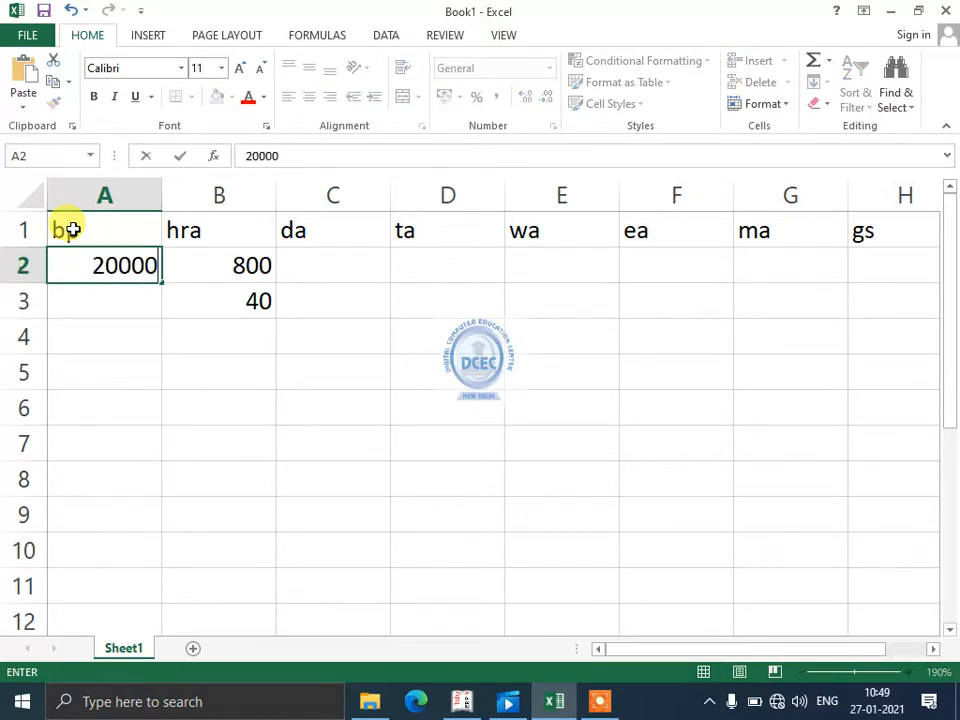
key("Return")
key("Up")
type("50000")
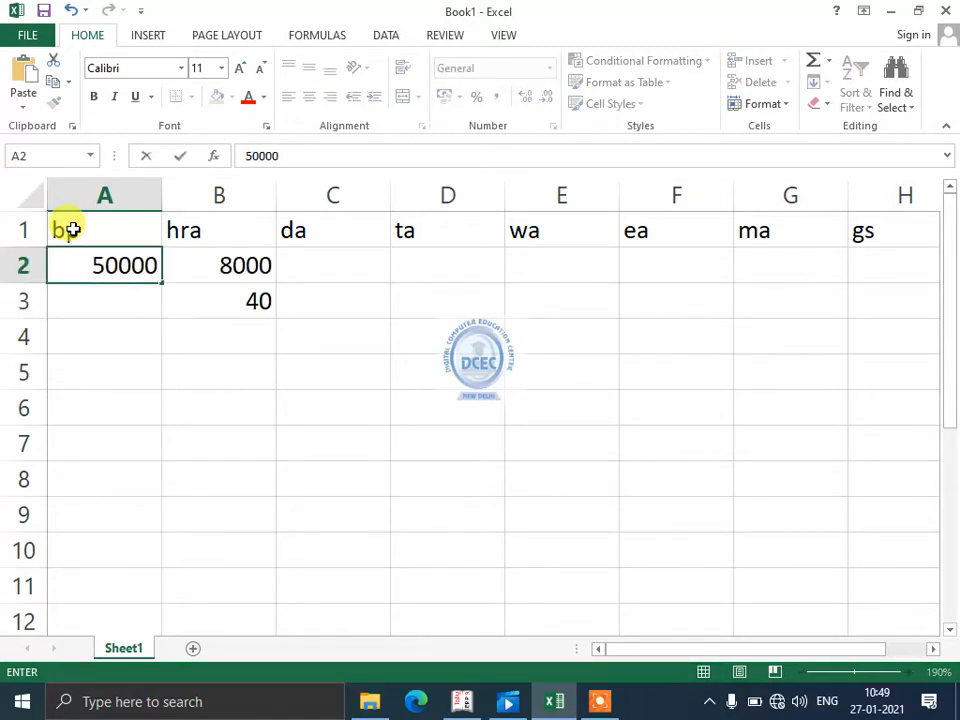
key("Return")
key("Up")
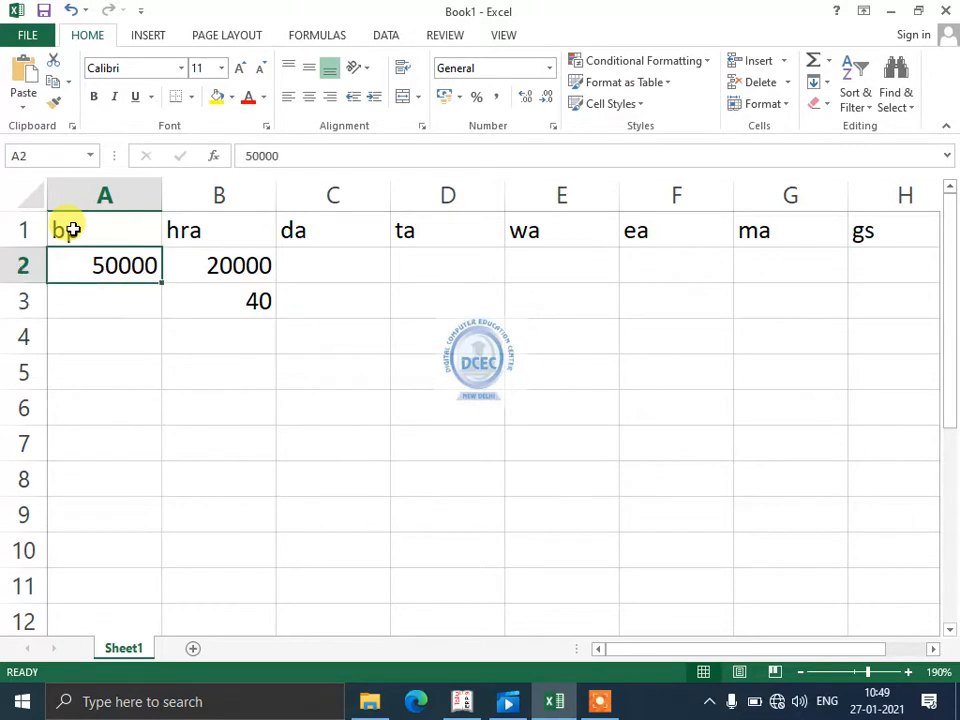
- Set the bp value in A2 to 10000 and check the hra formula and rate cells
key("Right")
key("Left")
type("10000")
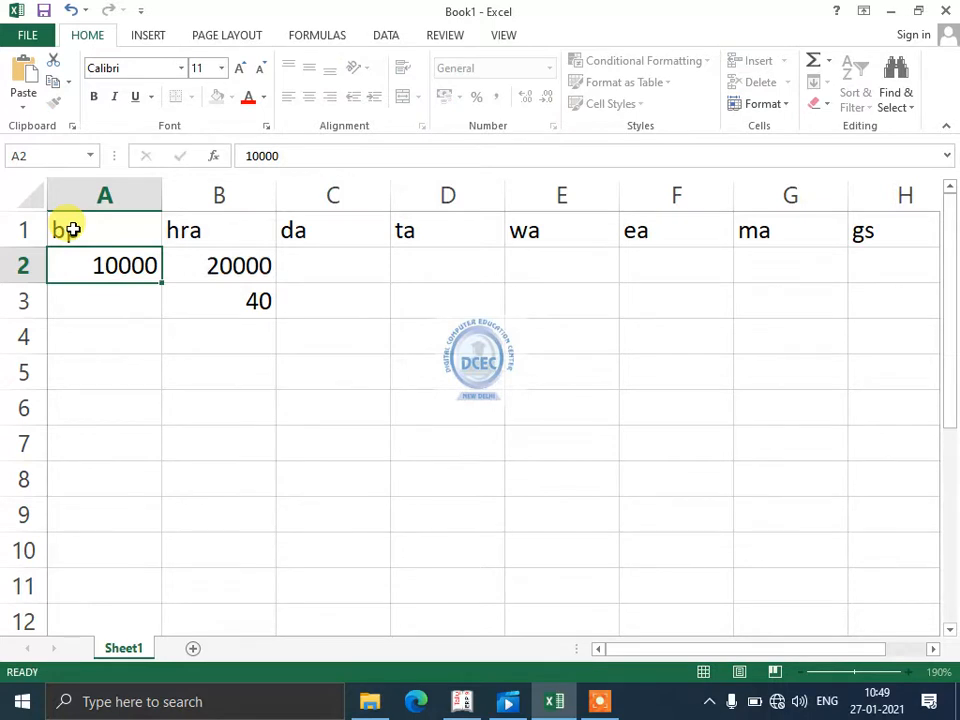
key("Return")
key("Up")
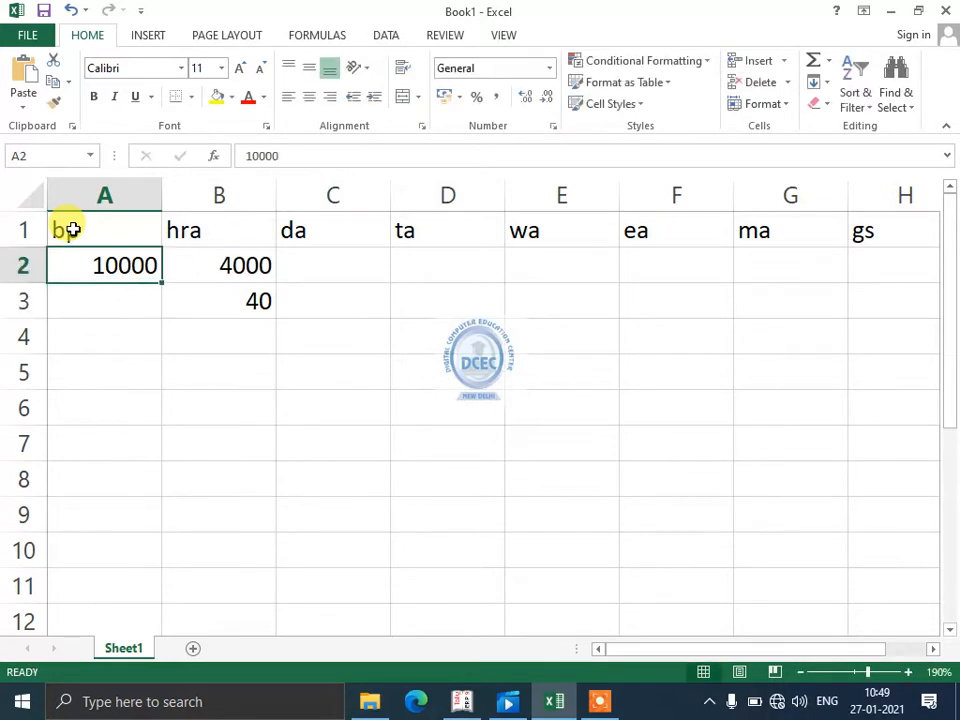
key("Right")
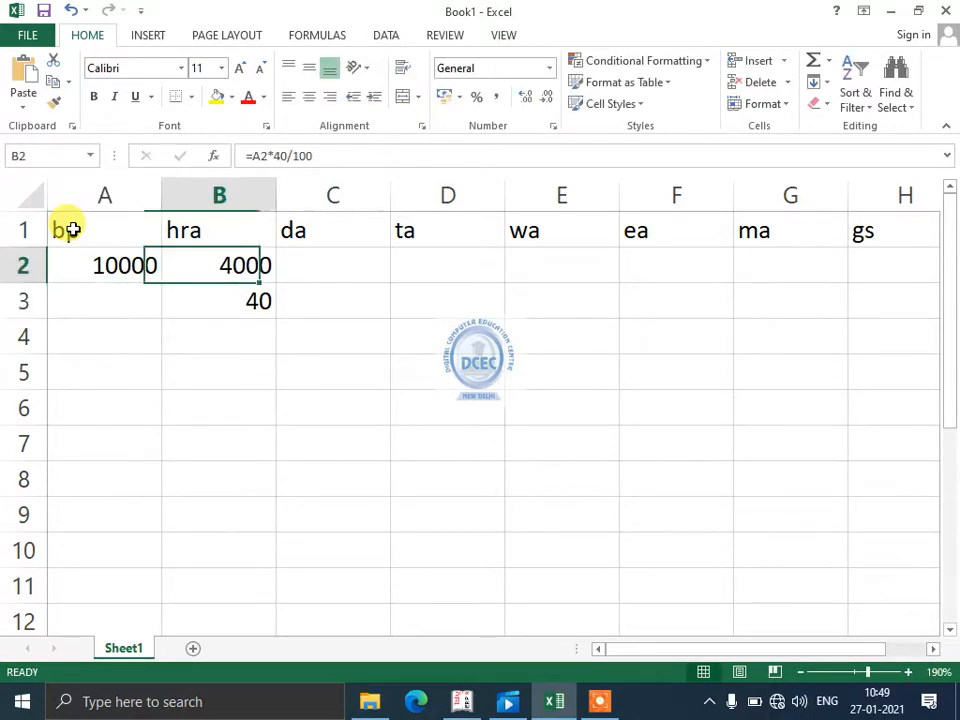
key("Down")
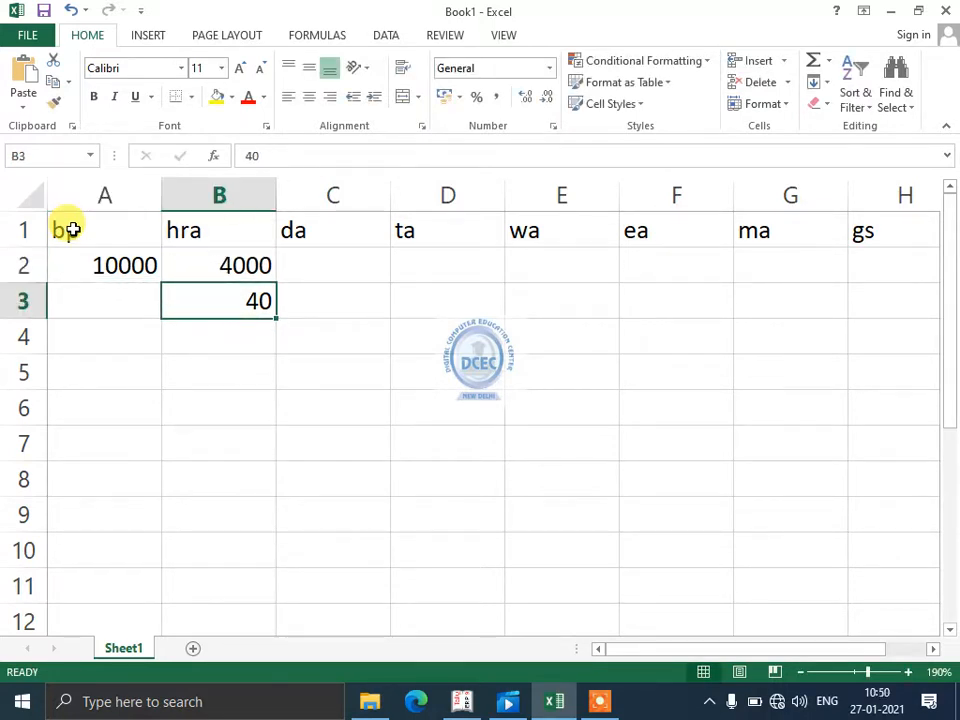
- Set the bp value in A2 to 50000 and check the hra formula and rate cells
key("Left")
key("Up")
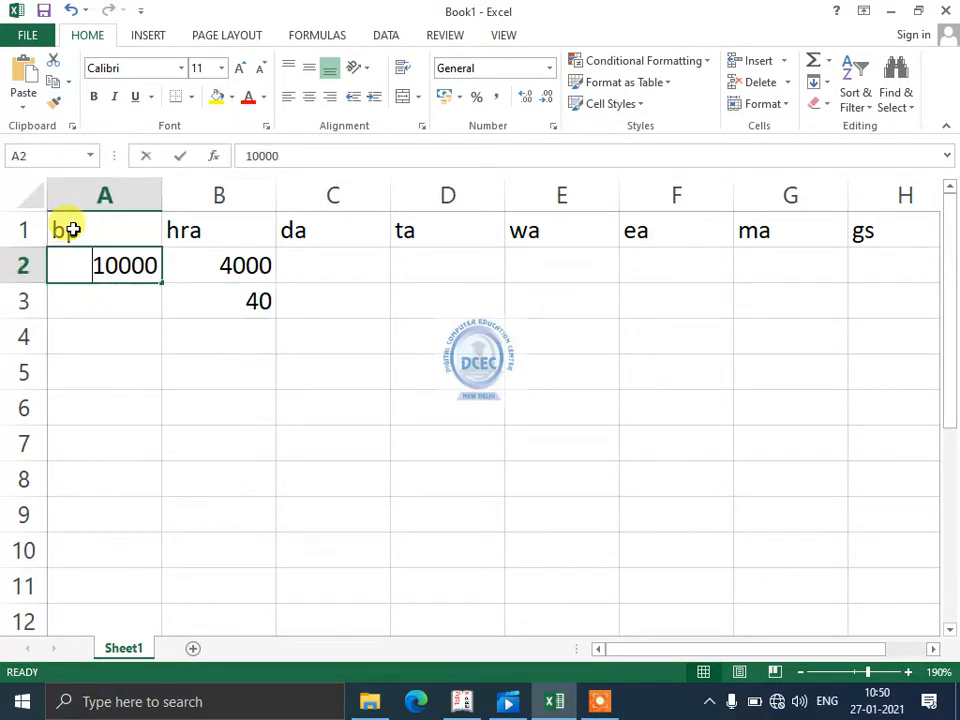
type("50000")
key("Return")
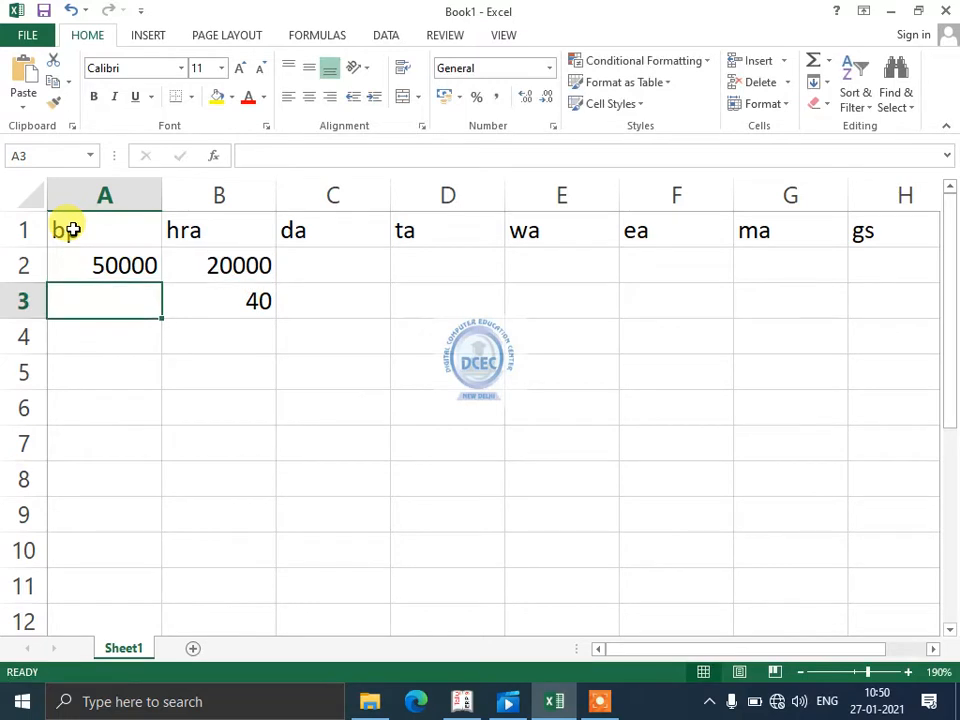
key("Up")
key("Right")
key("Down")
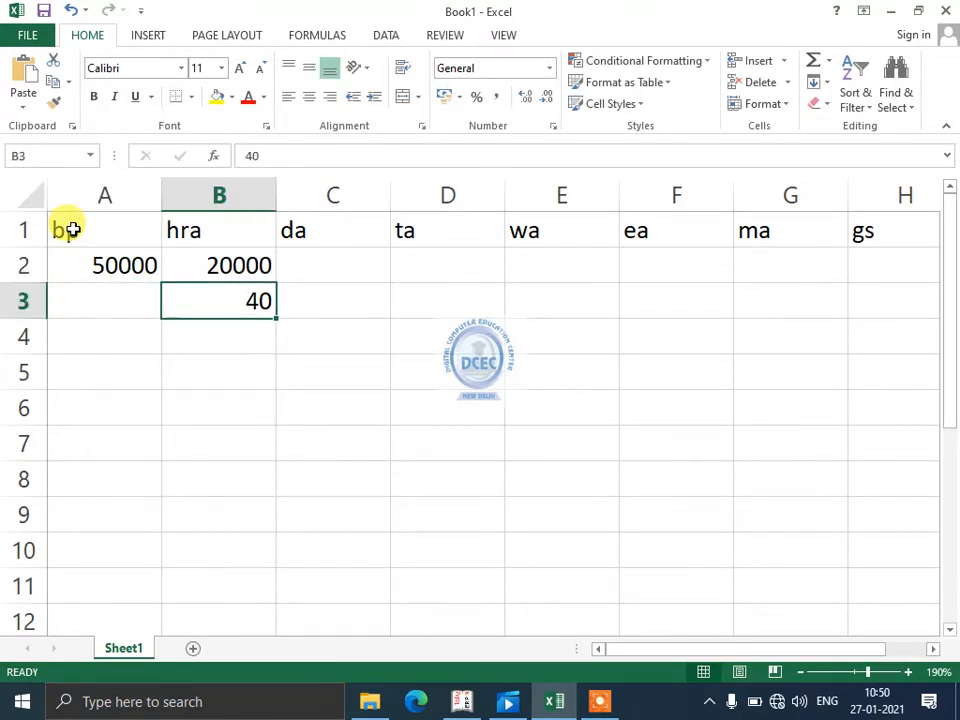
key("Left")
key("Up")
key("Right")
key("Down")
key("Up")
key("Left")
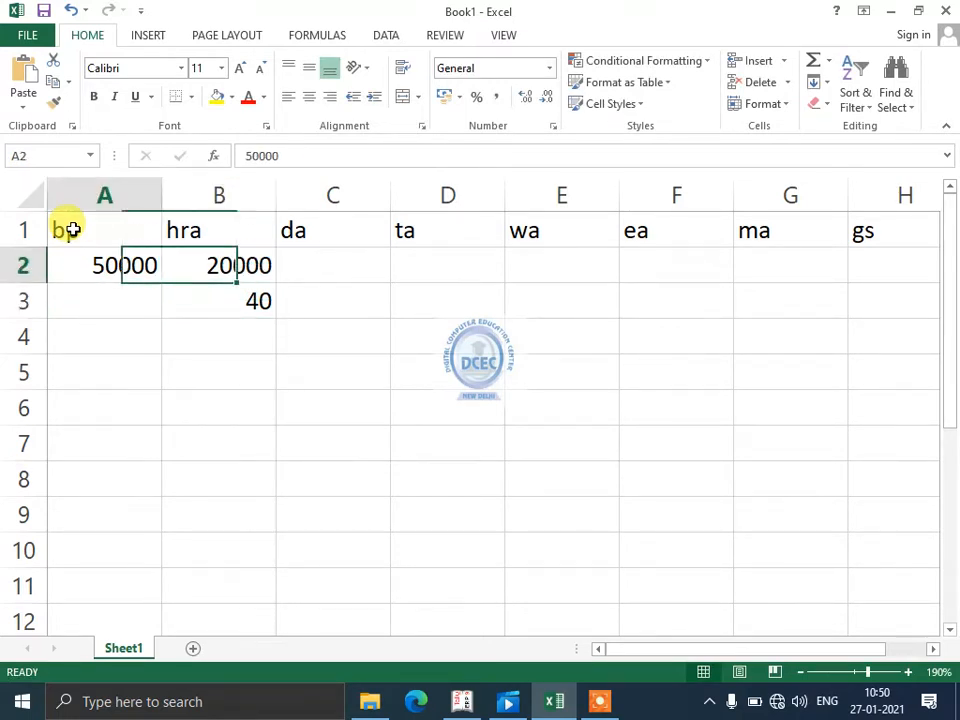
key("Right")
key("Down")
key("Up")
key("Left")
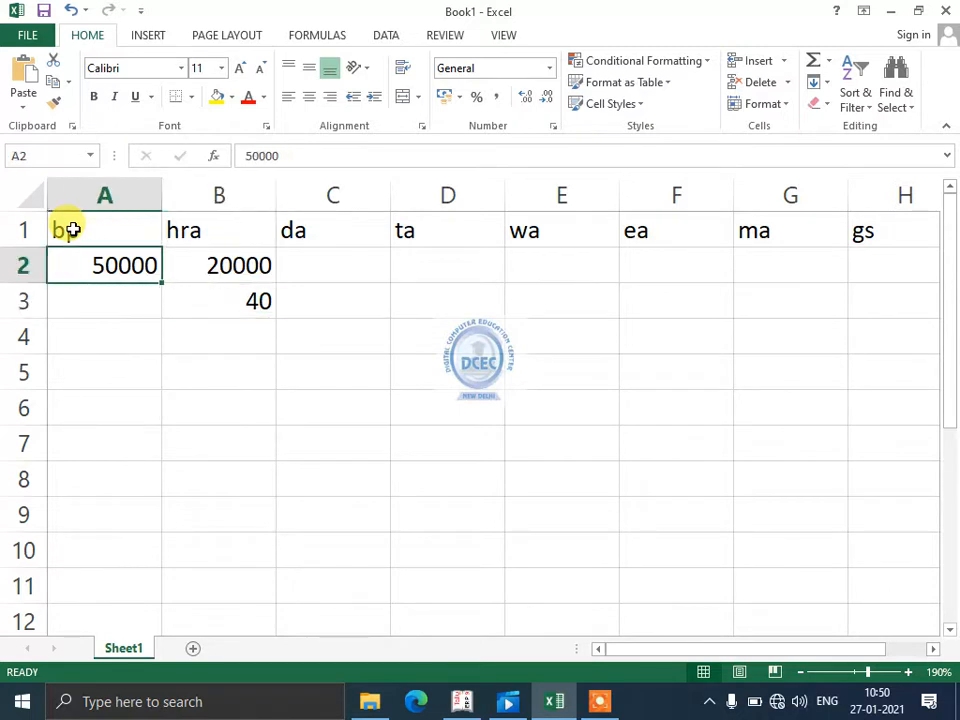
key("Down")
key("Up")
key("Right")
key("Left")
key("Right")
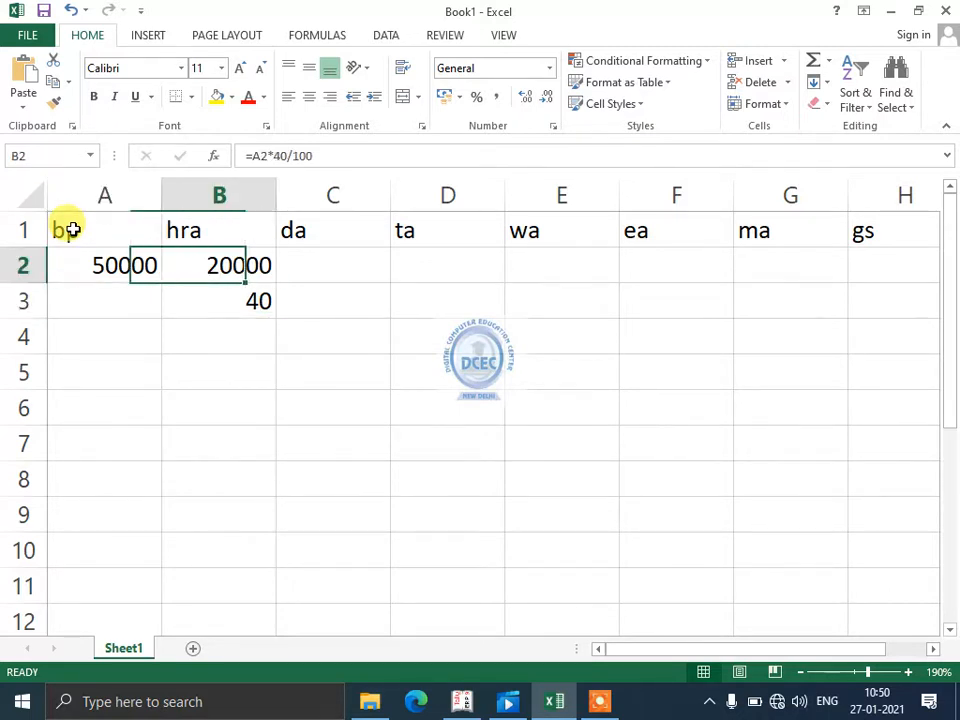
key("Right")
key("Down")
key("Left")
key("Up")
key("Left")
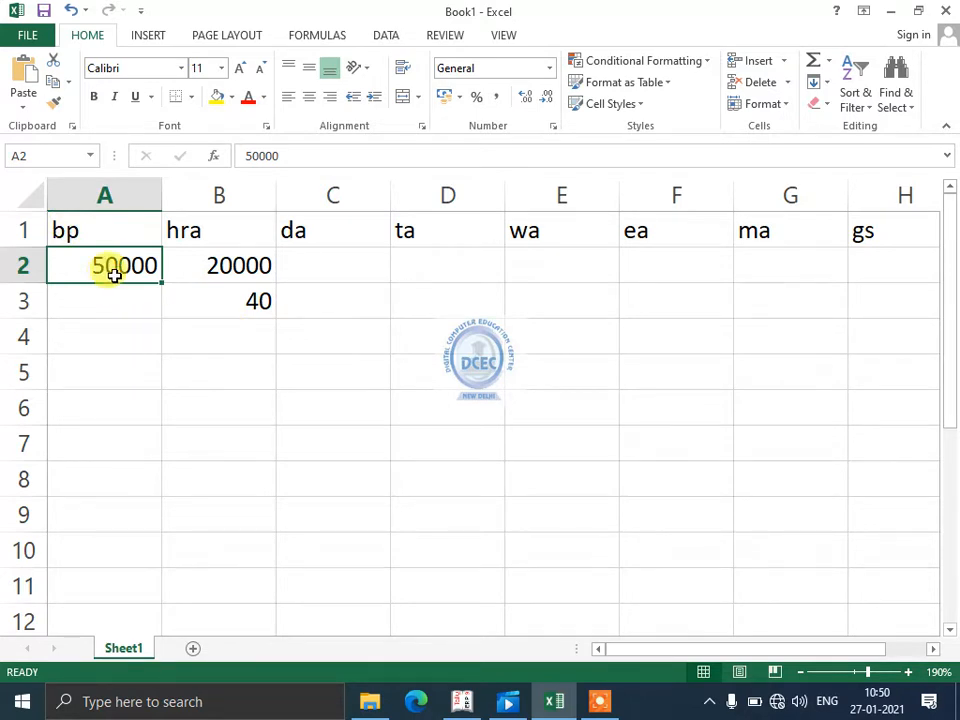
- Enter the pay level 40000> in A6 with its rate 40 in B6
left_click(107, 392)
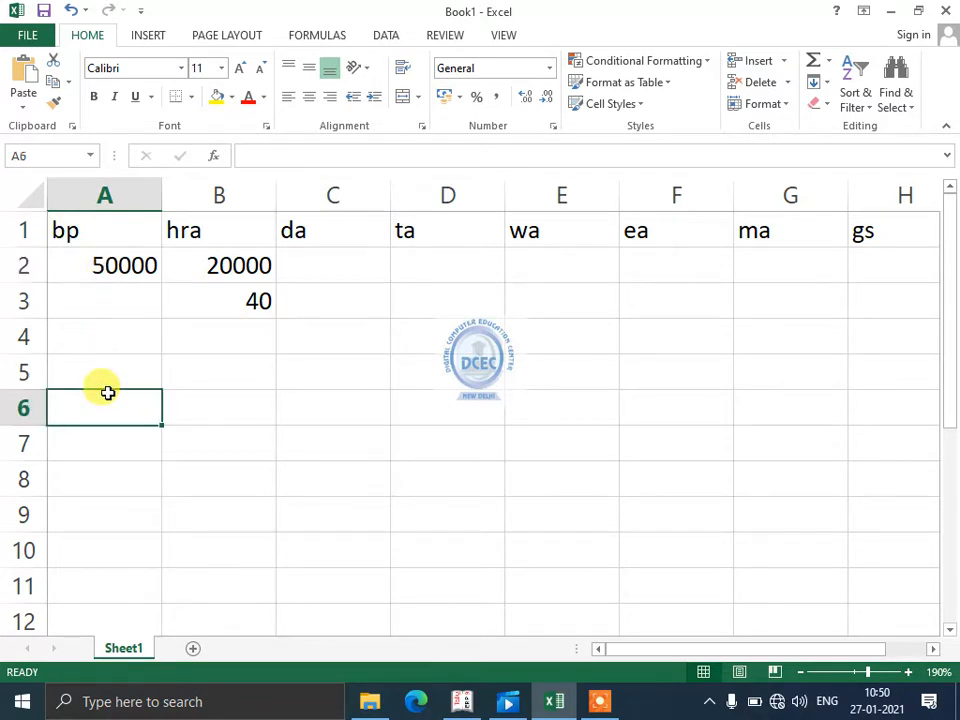
type("40000>")
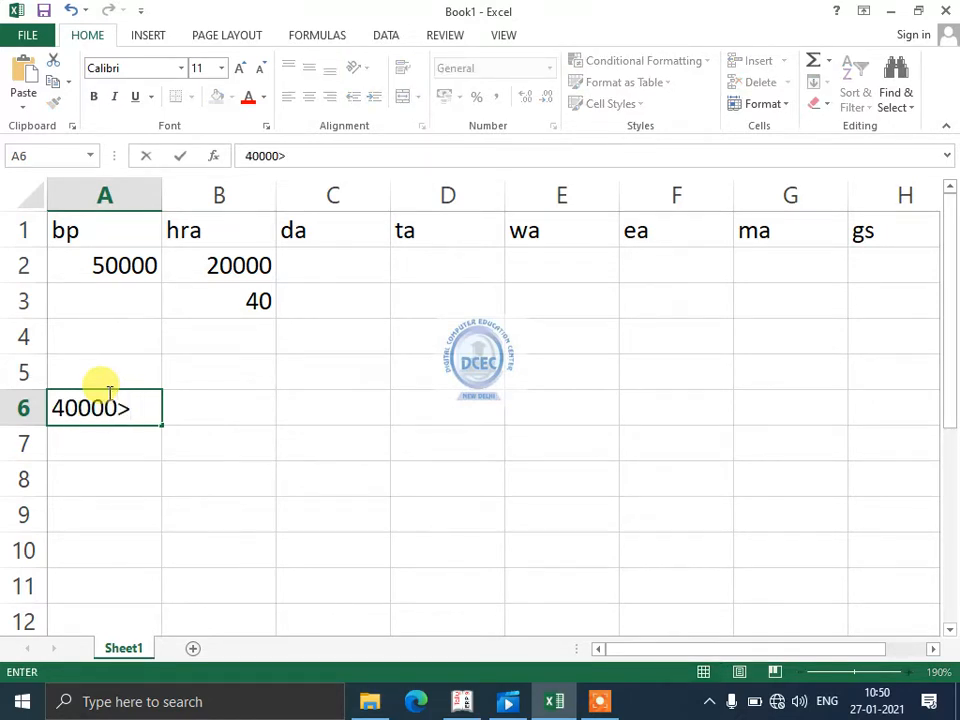
key("Tab")
type("40")
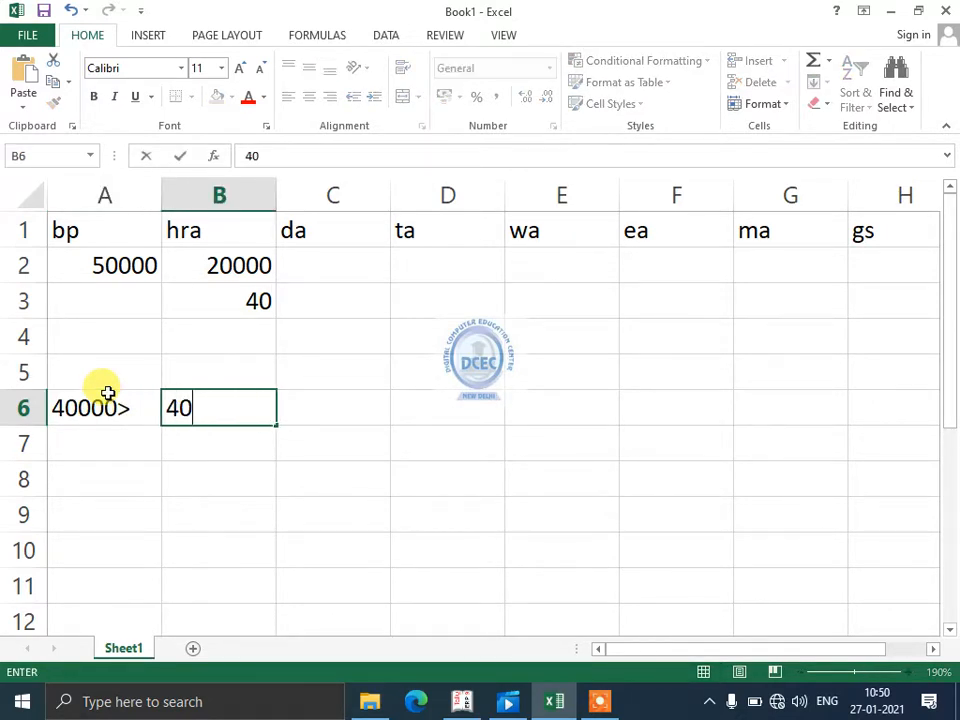
left_click(107, 392)
key("Return")
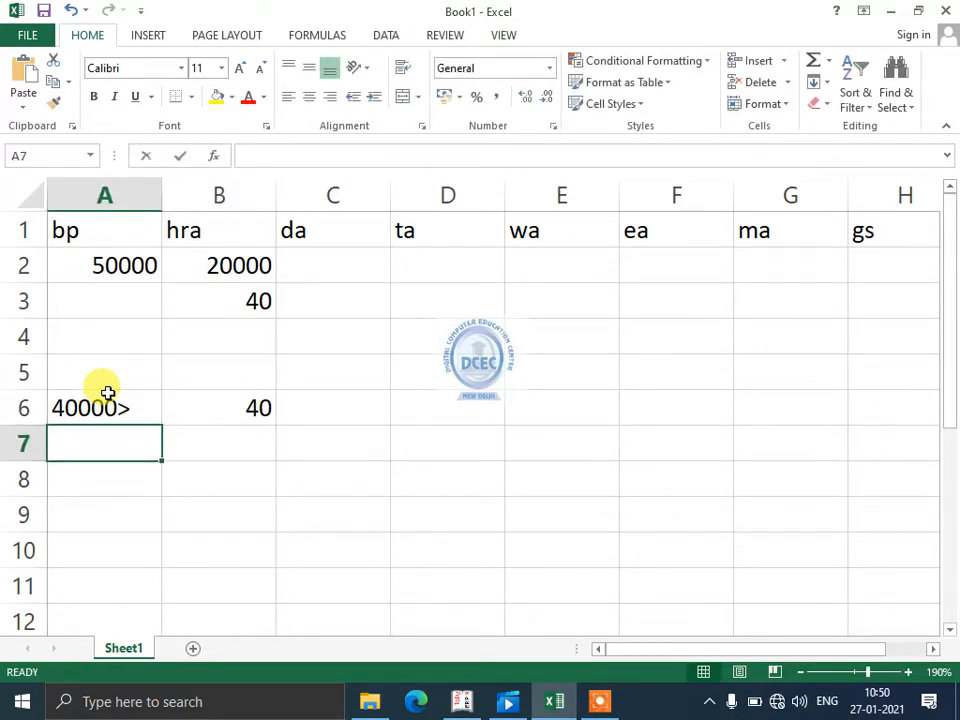
- Enter the pay level 30000> in A7 with its rate 30 in B7
type("30000>")
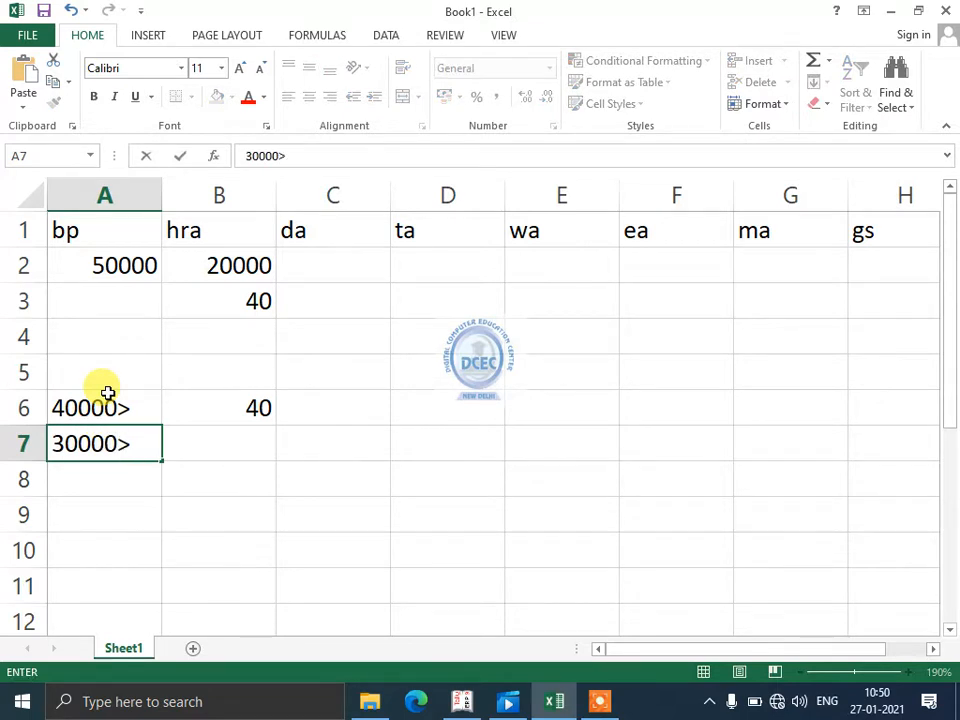
key("Tab")
type("2")
key("BackSpace")
type("30")
key("shift+Tab")
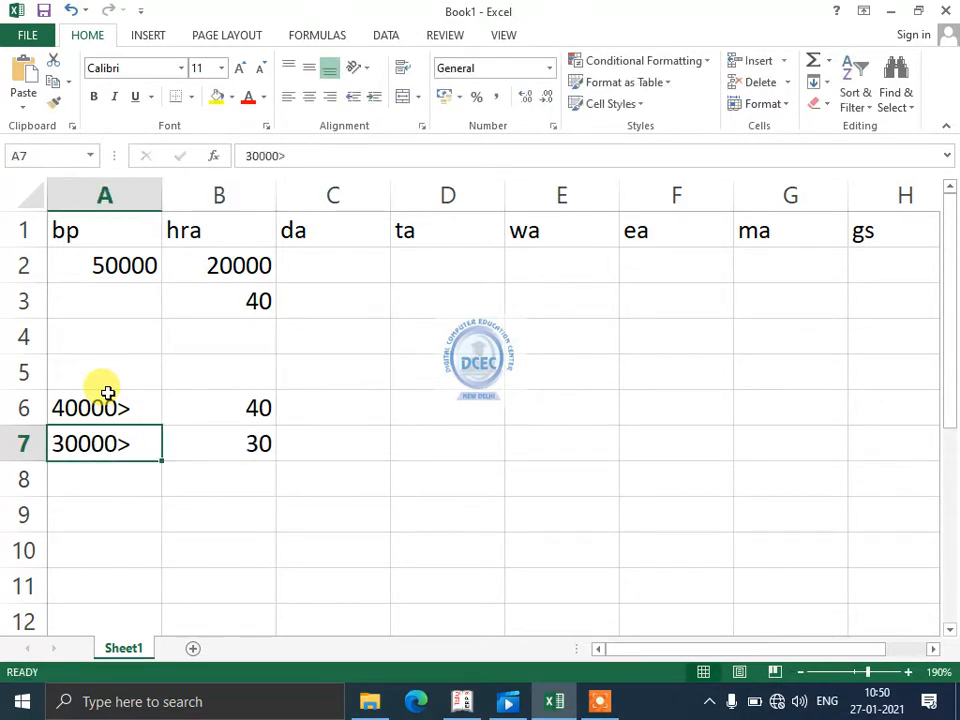
- Enter the pay level 20000>= in A8 with its rate 20 in B8
key("Return")
type("20000")
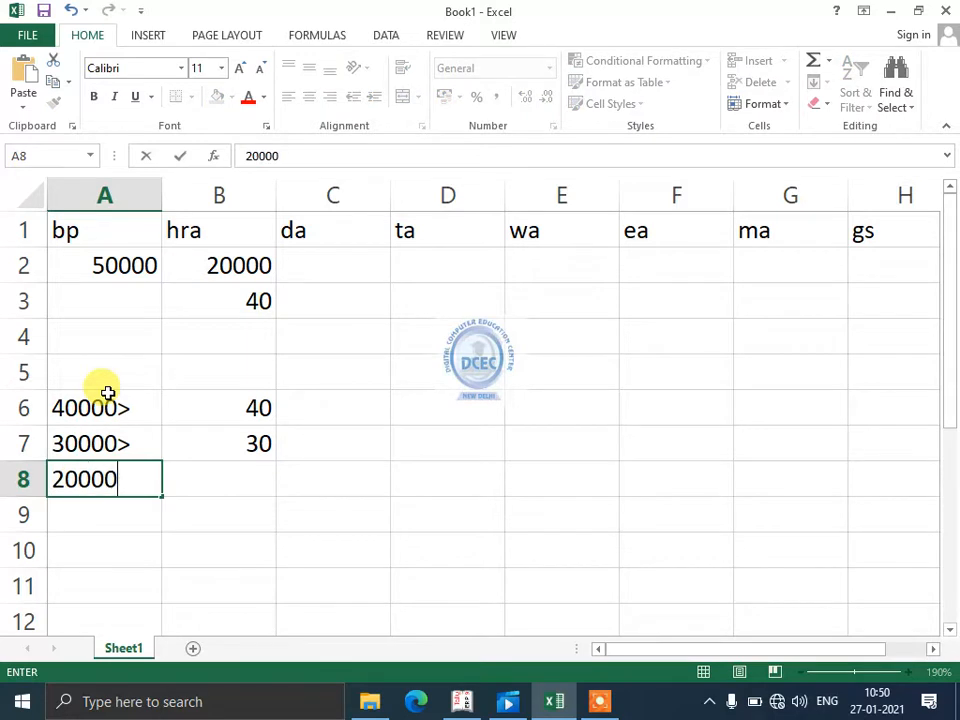
type(">=")
key("Tab")
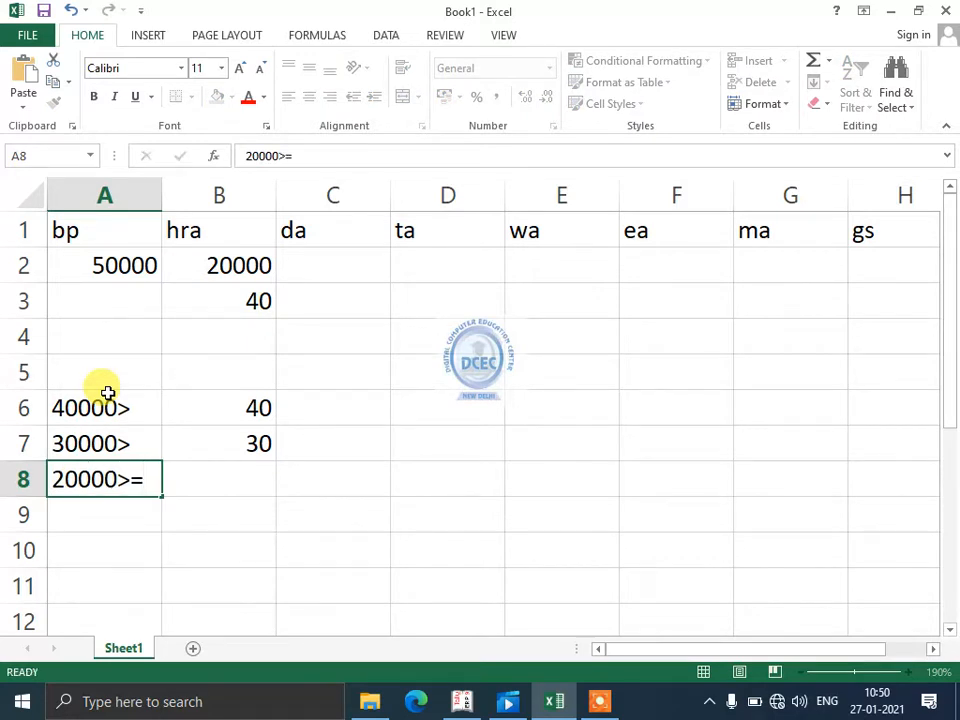
type("20")
key("Return")
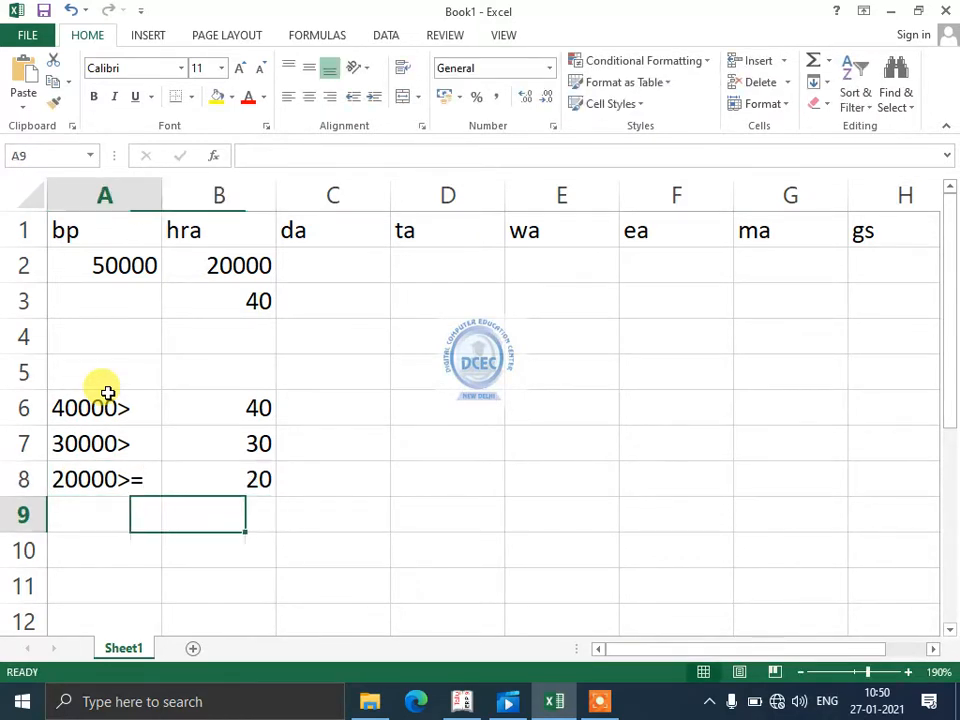
- Enter the pay level 20000< in A9 with its rate 15 in B9
type("20000<")
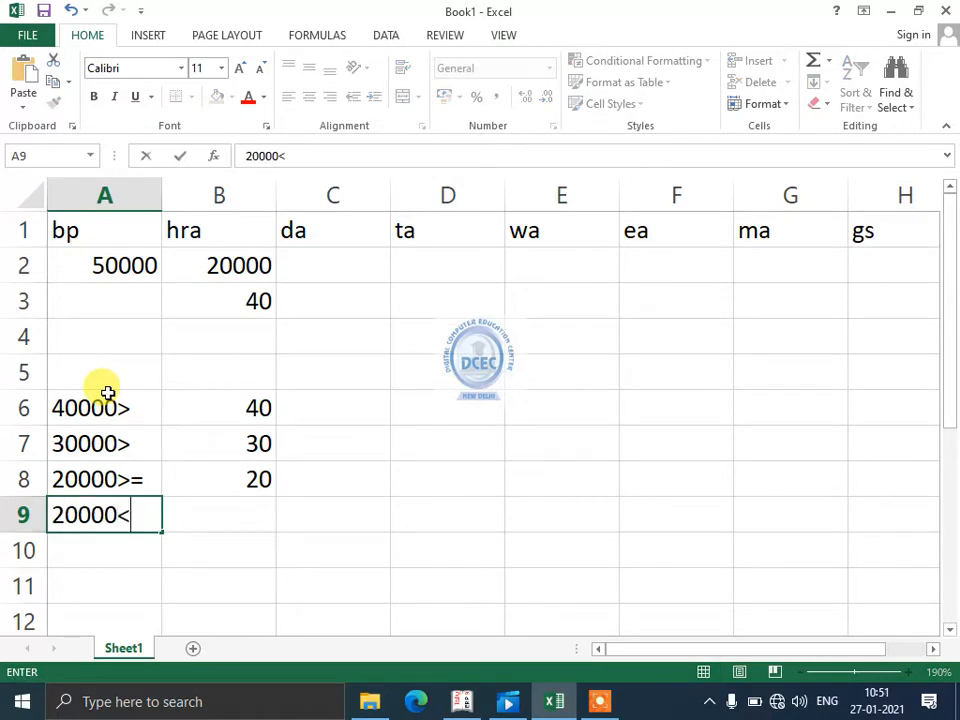
key("Tab")
type("14")
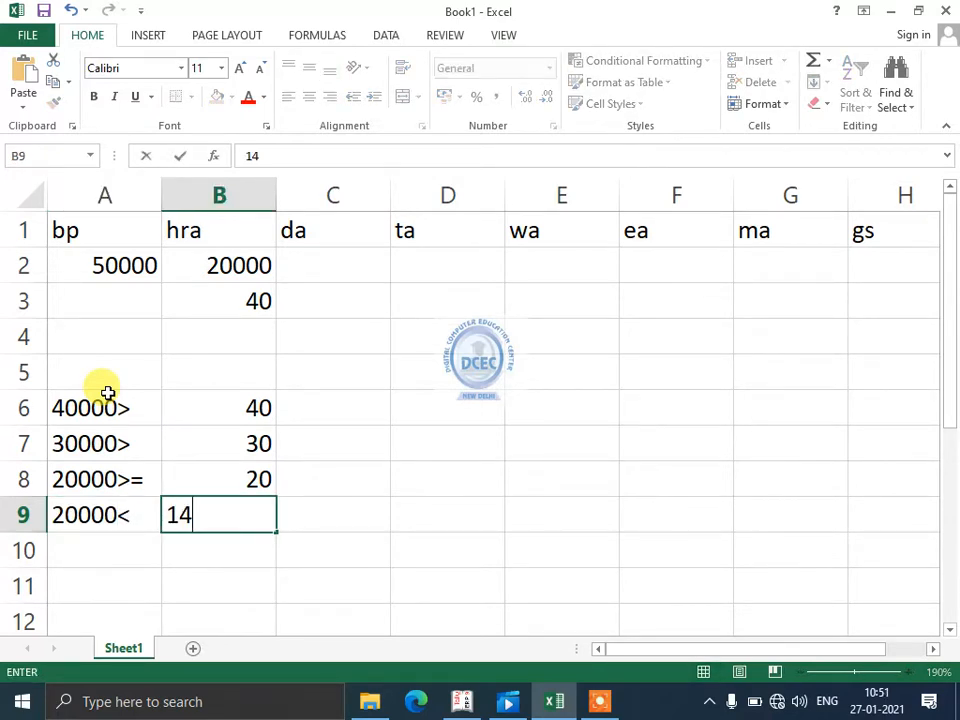
key("BackSpace")
type("5")
key("Up")
key("Up")
key("Up")
key("Up")
key("Up")
key("Up")
key("Up")
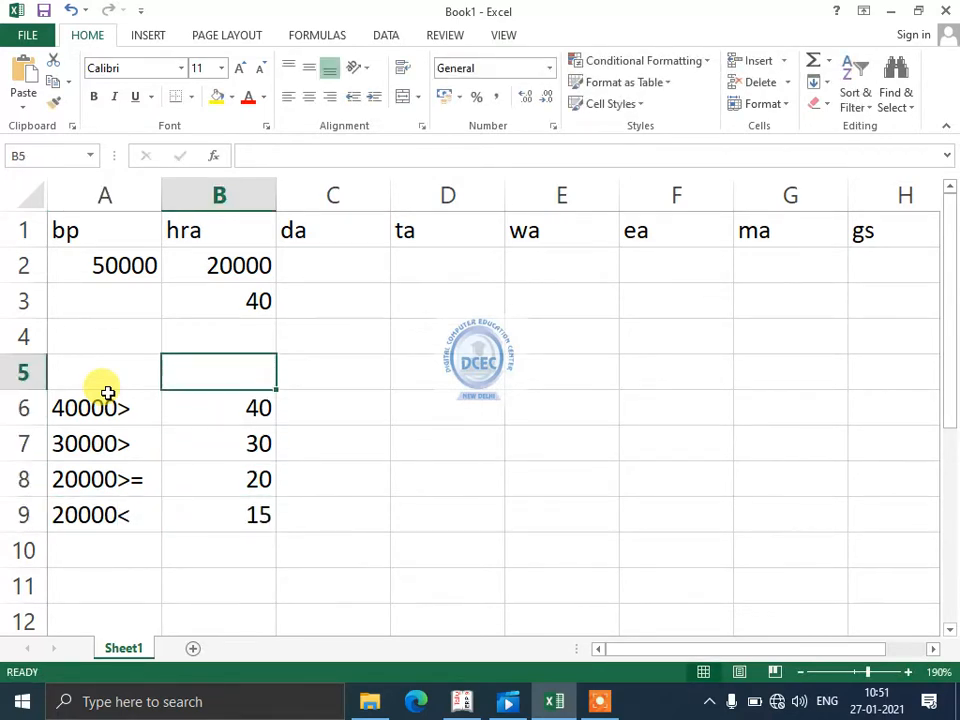
- Review the pay levels and rates in A6:B9 and the rate cell B3 below the hra value
key("Down")
key("Down")
key("Down")
key("Down")
key("Down")
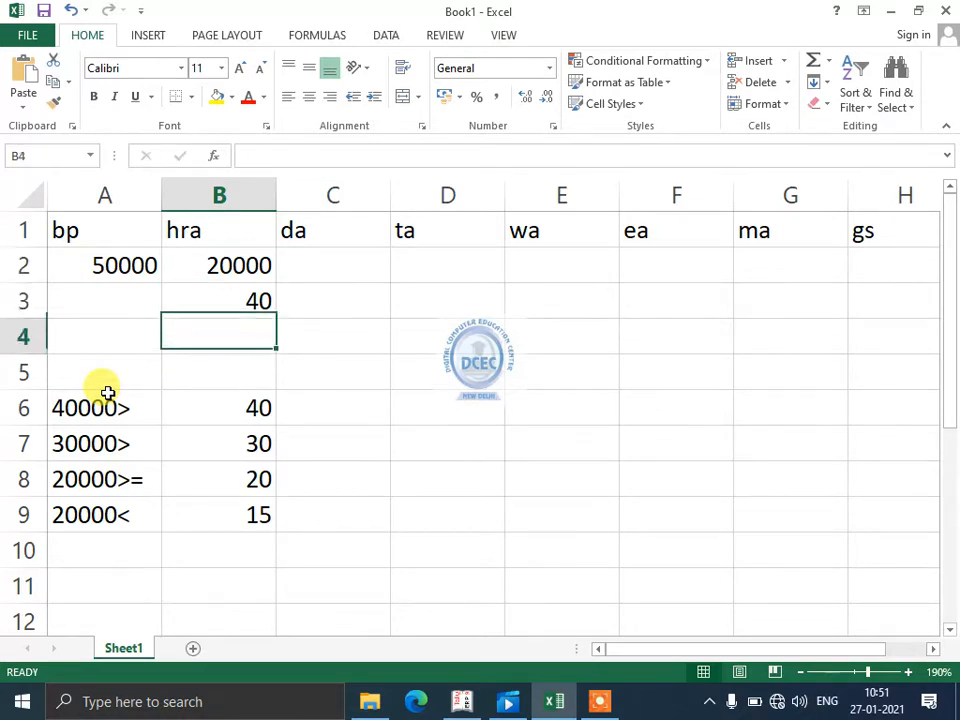
key("Down")
key("Down")
key("Left")
key("Up")
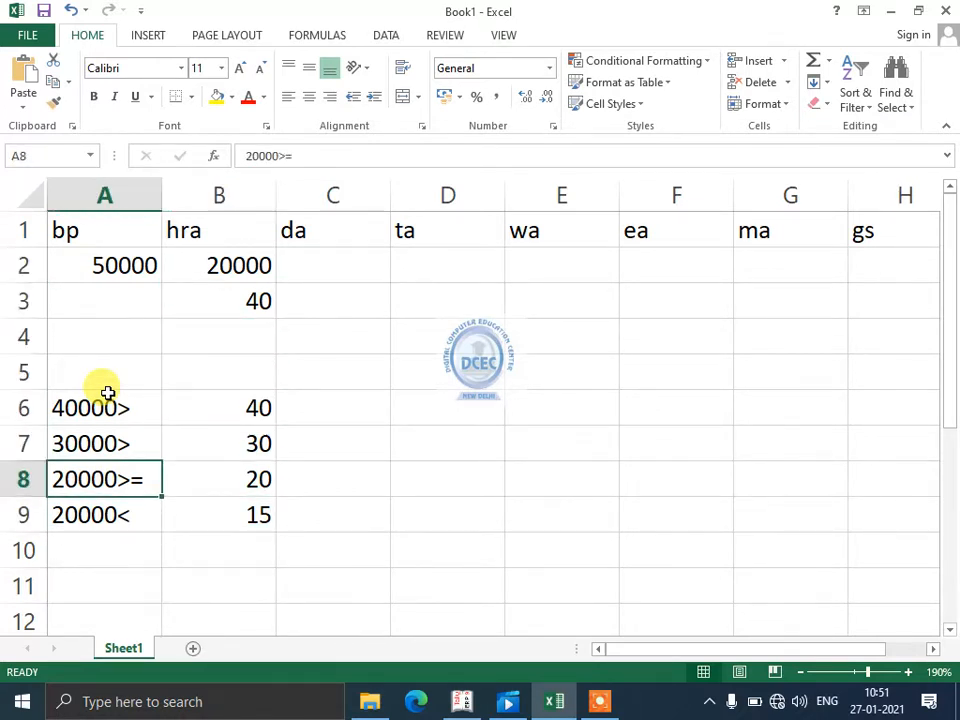
key("Up")
key("Up")
key("Down")
key("Right")
key("Down")
key("Down")
key("Down")
key("Left")
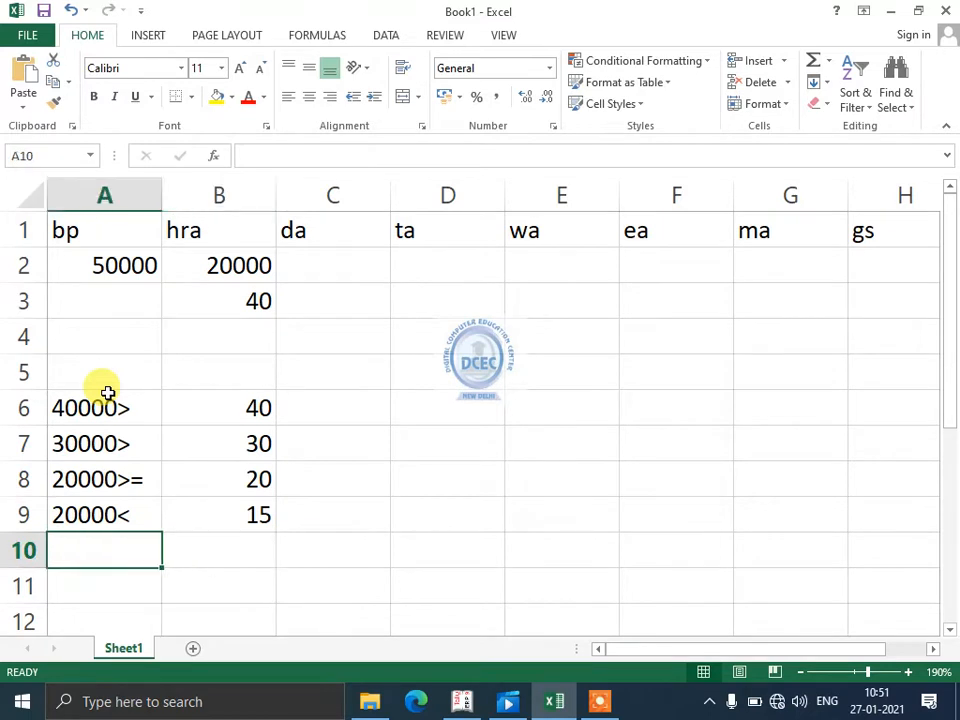
key("Up")
key("Up")
key("Up")
key("Up")
key("Right")
- Replace the hra formula in B2 with the start of an IF formula, =if(A2>40000,a2*40/100
key("Up")
key("Up")
key("Up")
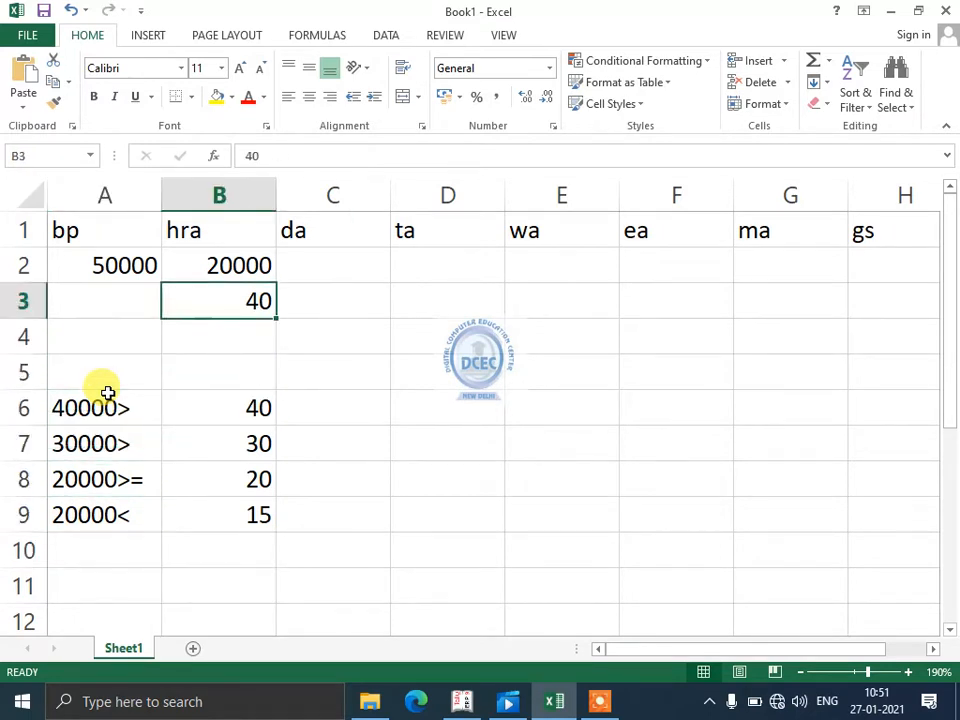
key("Up")
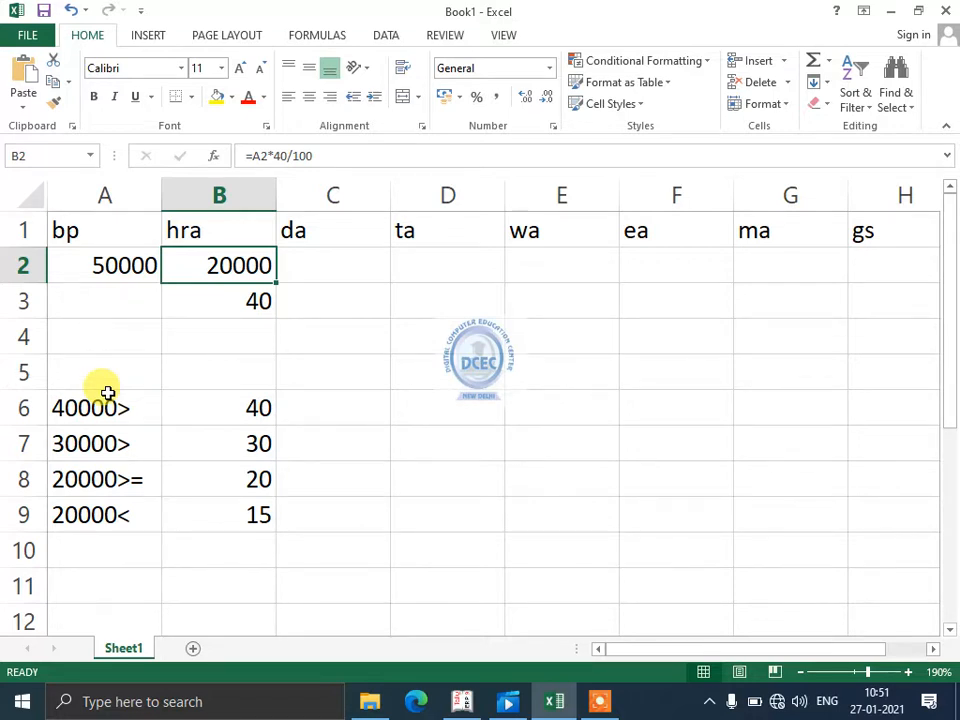
type("=-f")
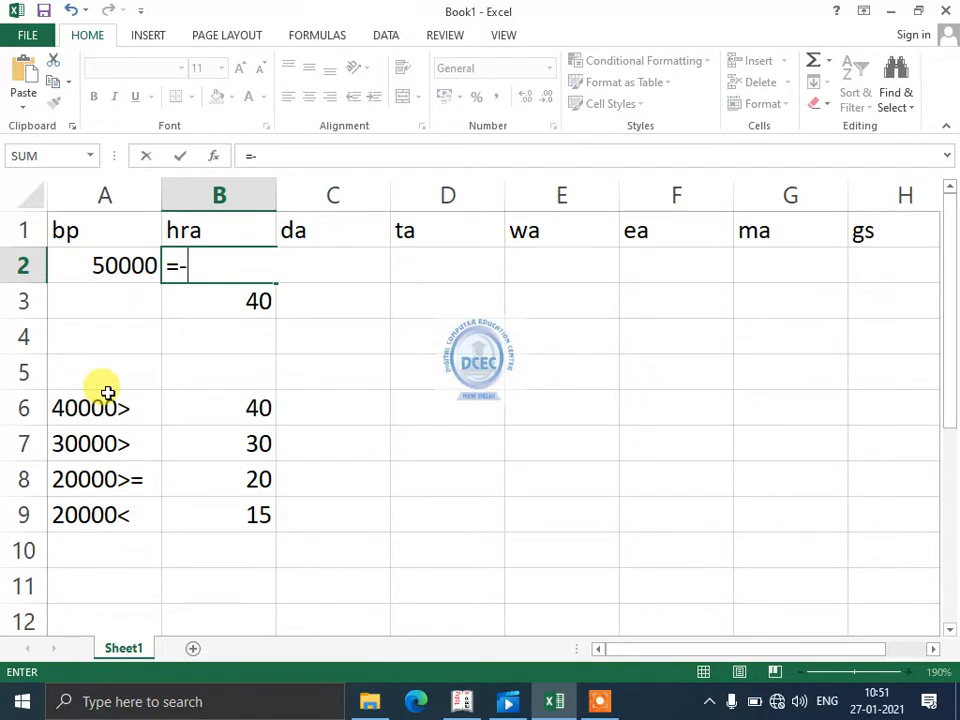
key("BackSpace")
key("BackSpace")
type("f")
key("BackSpace")
type("i")
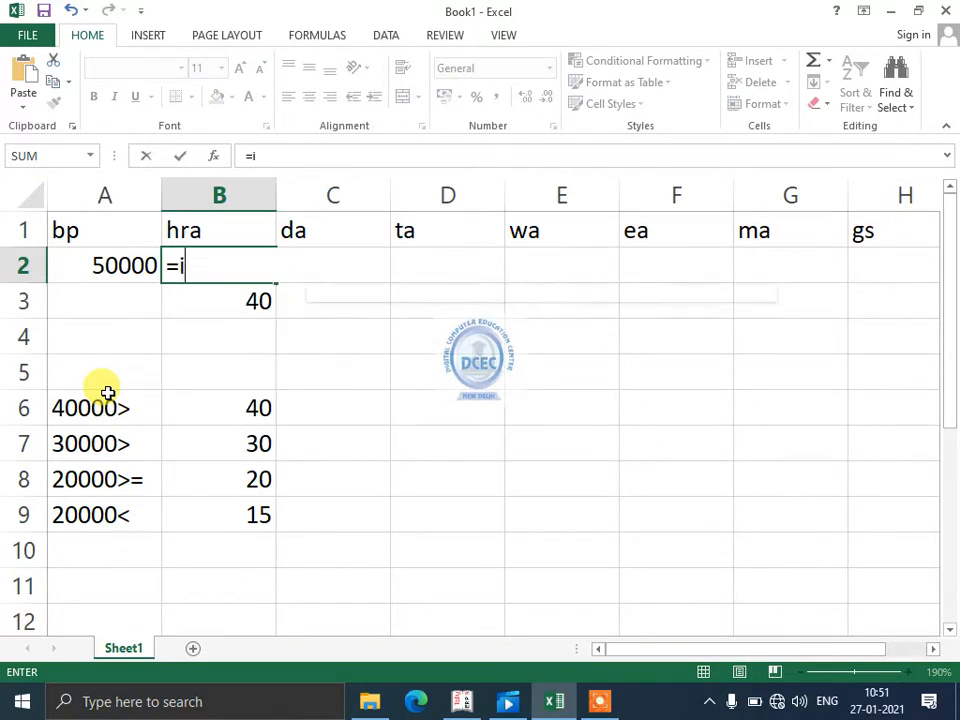
type("f(")
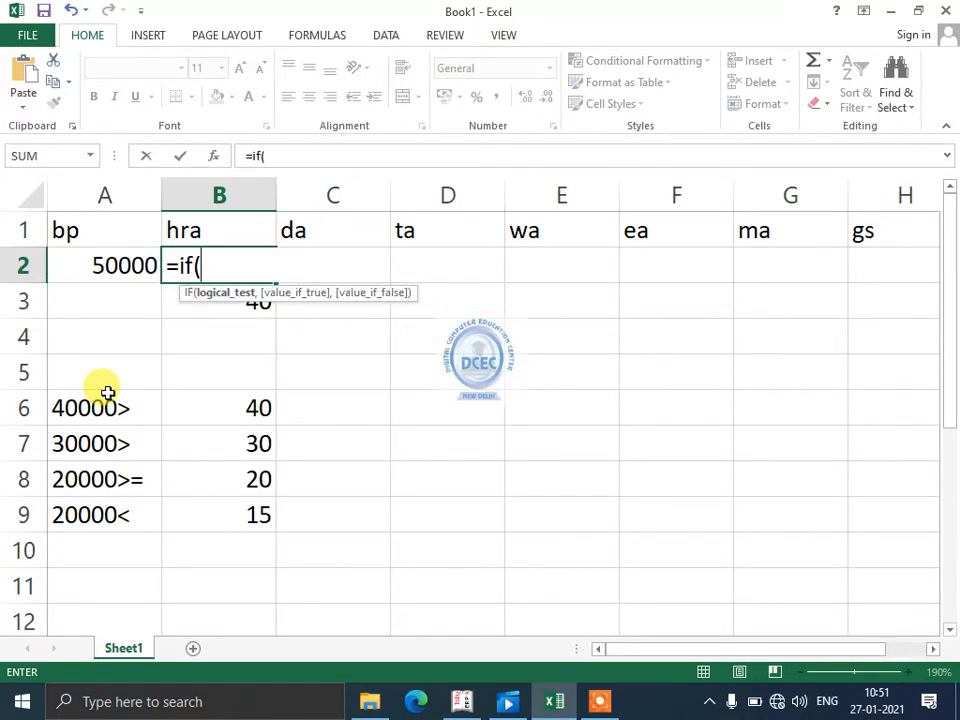
key("Left")
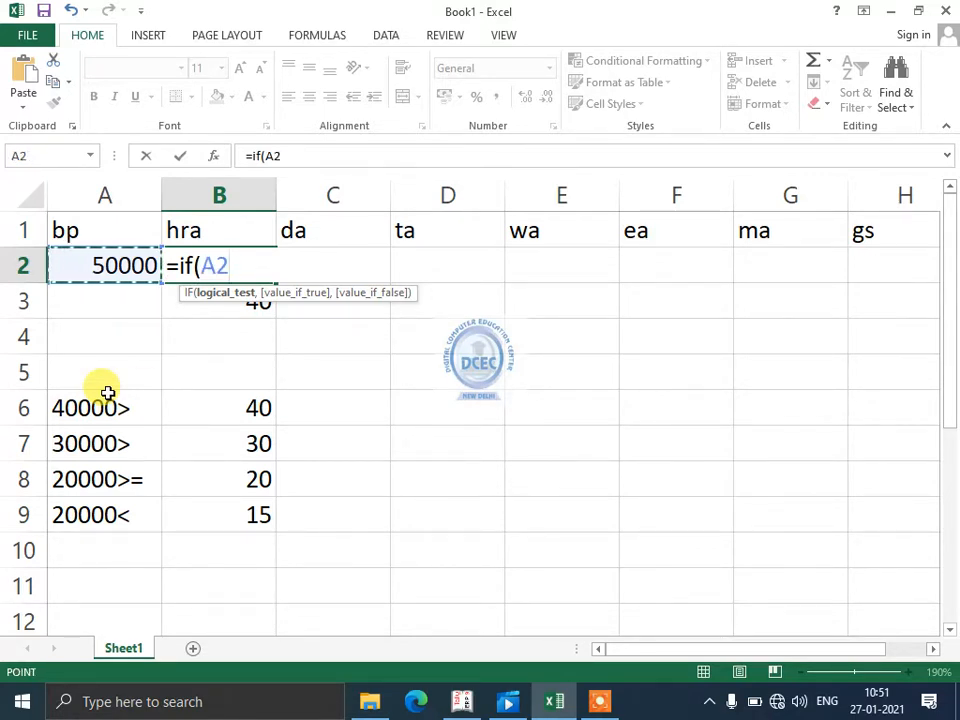
type(">4000")
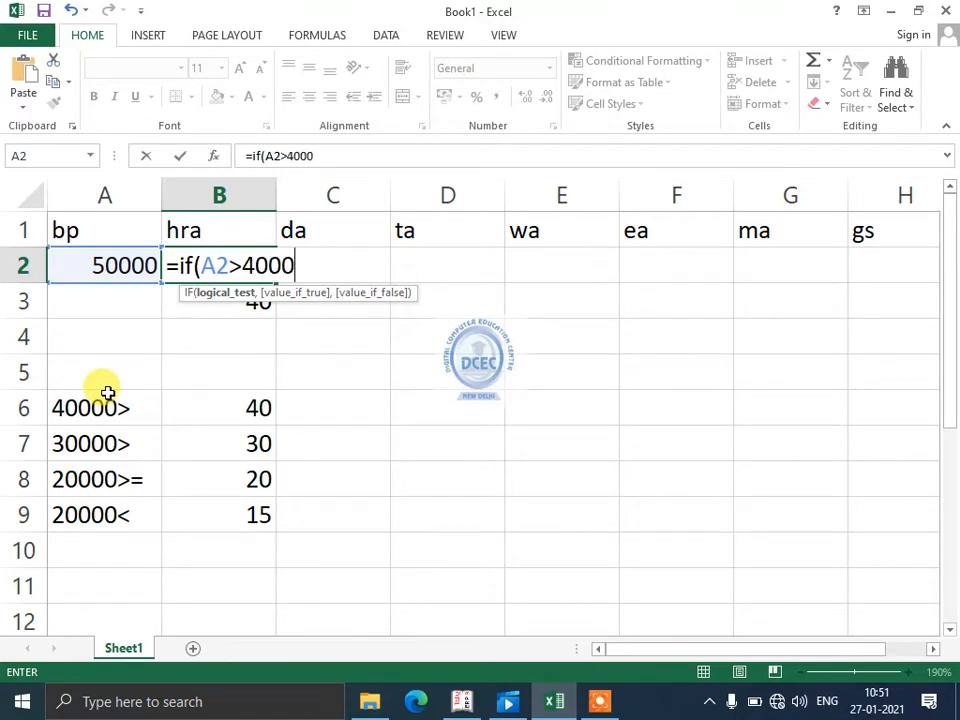
type("0,")
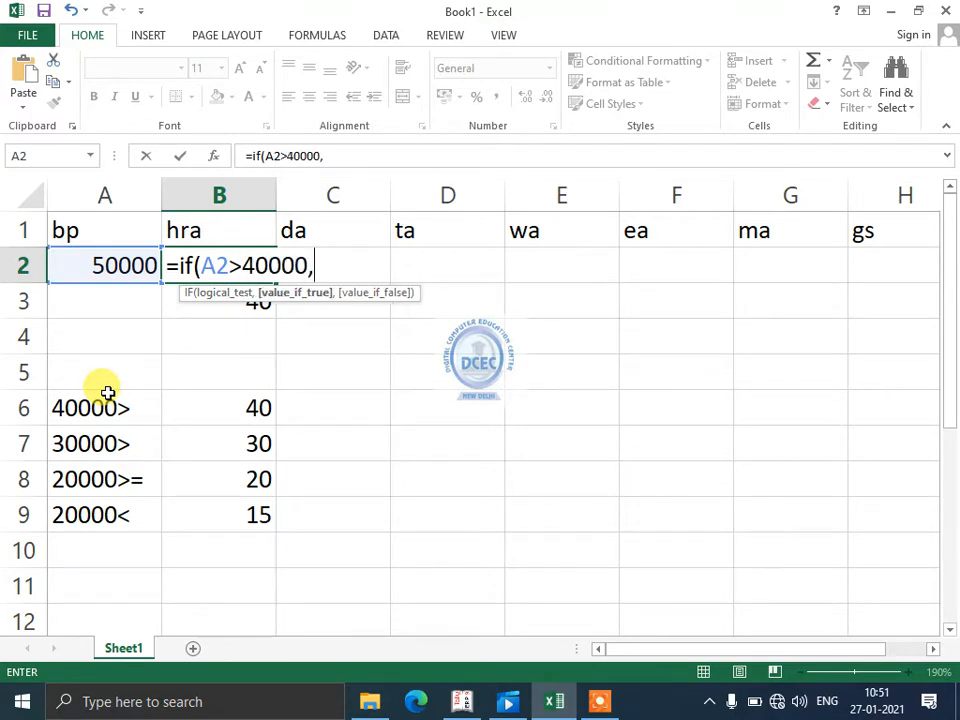
type("a2")
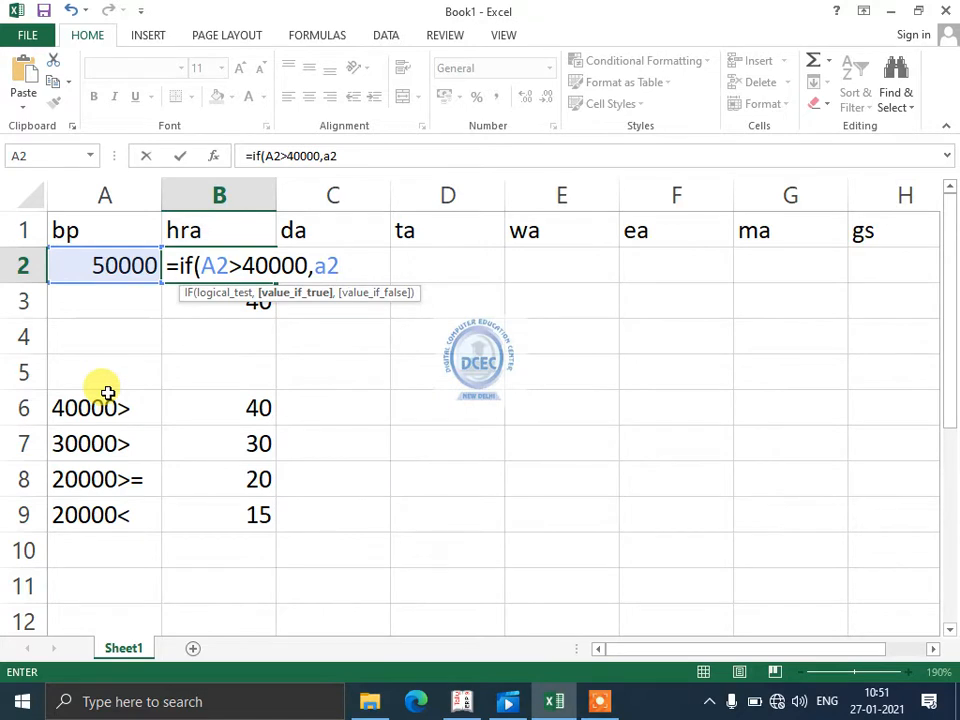
type("*40/100")
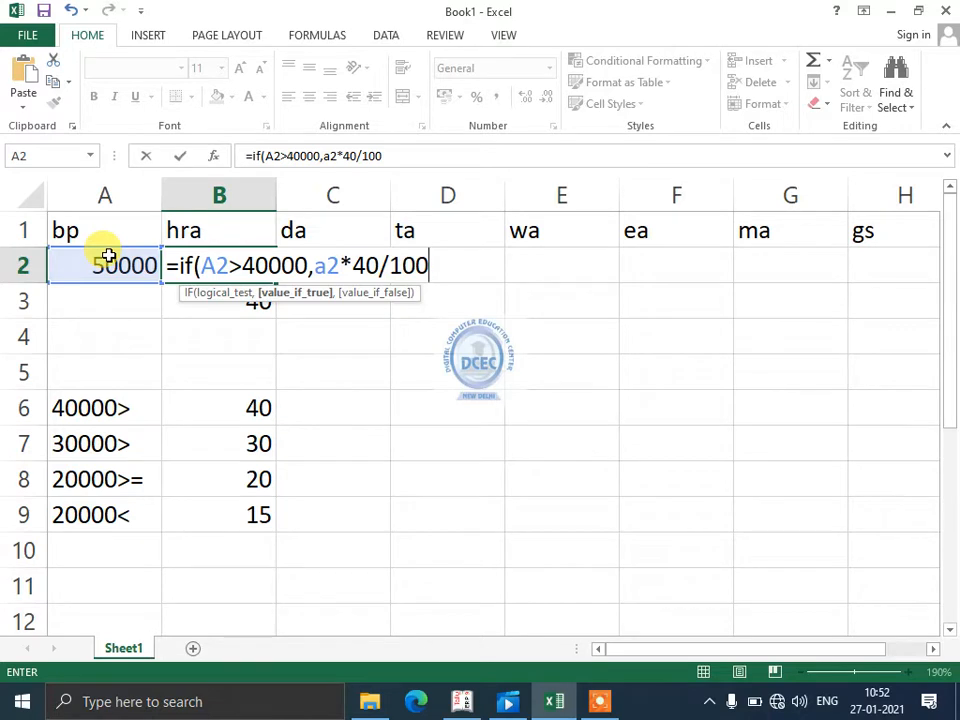
- Add a nested IF to the B2 formula that returns a2*30/100 when a2>30000
type(",")
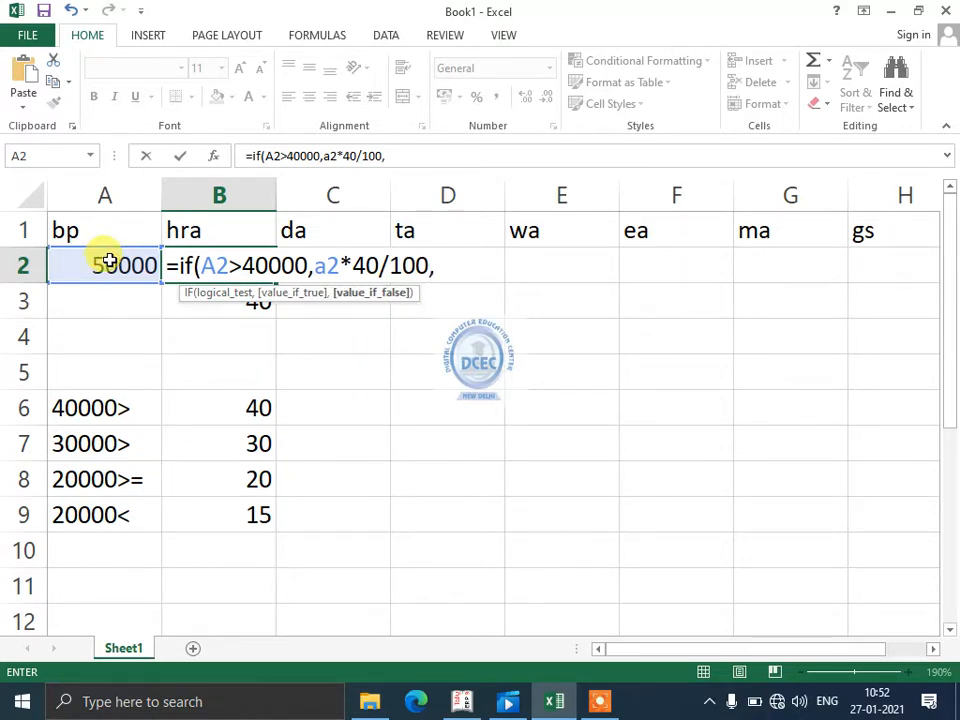
type("if(")
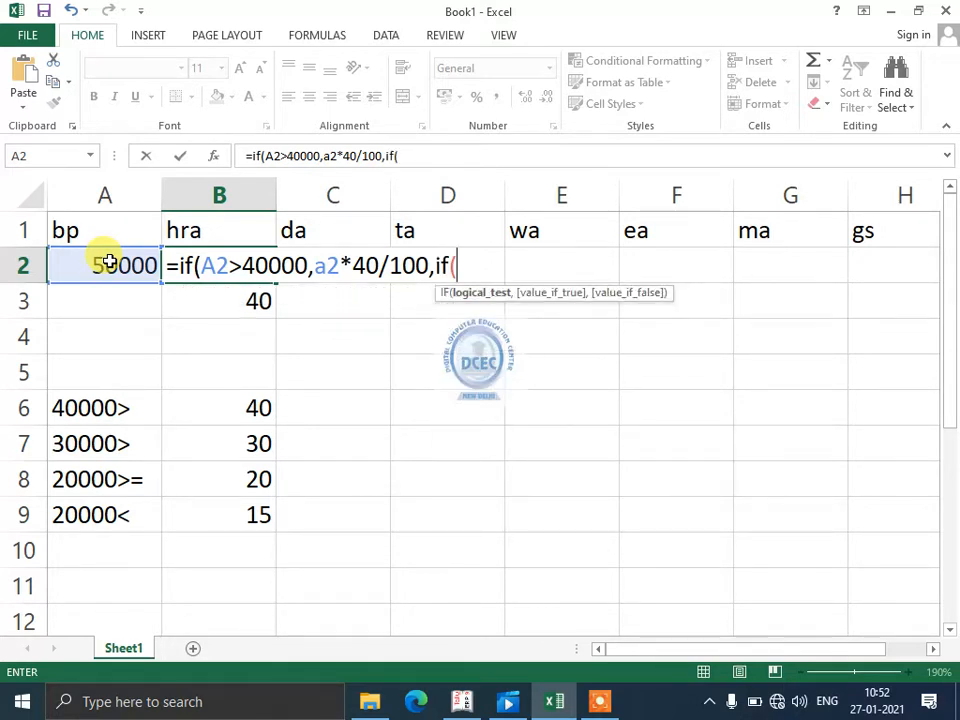
type("a2>")
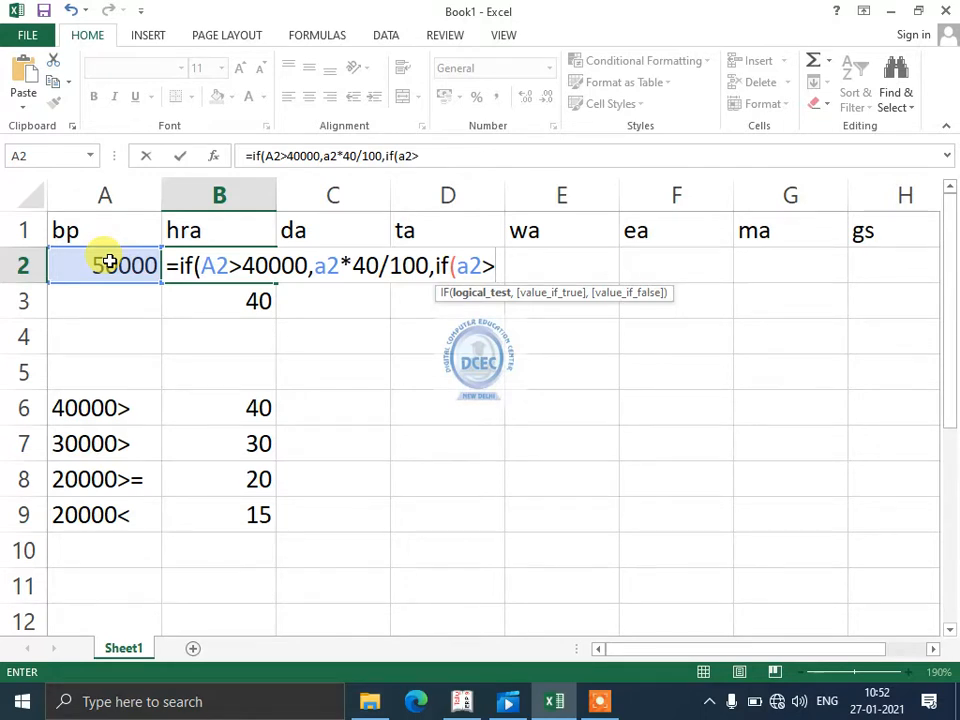
type("30000")
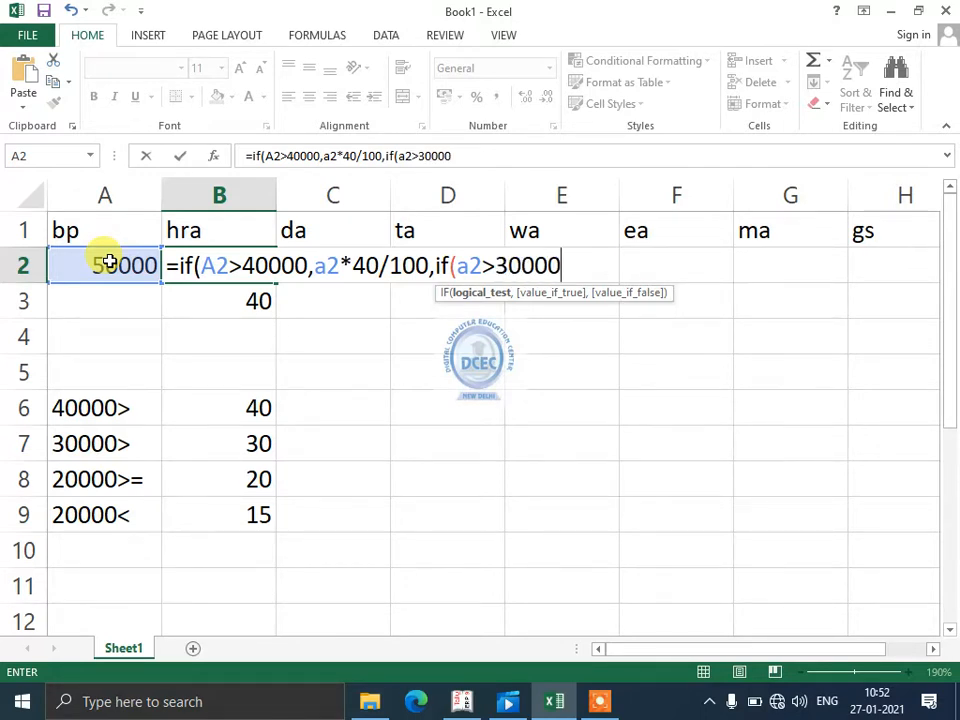
type(",a")
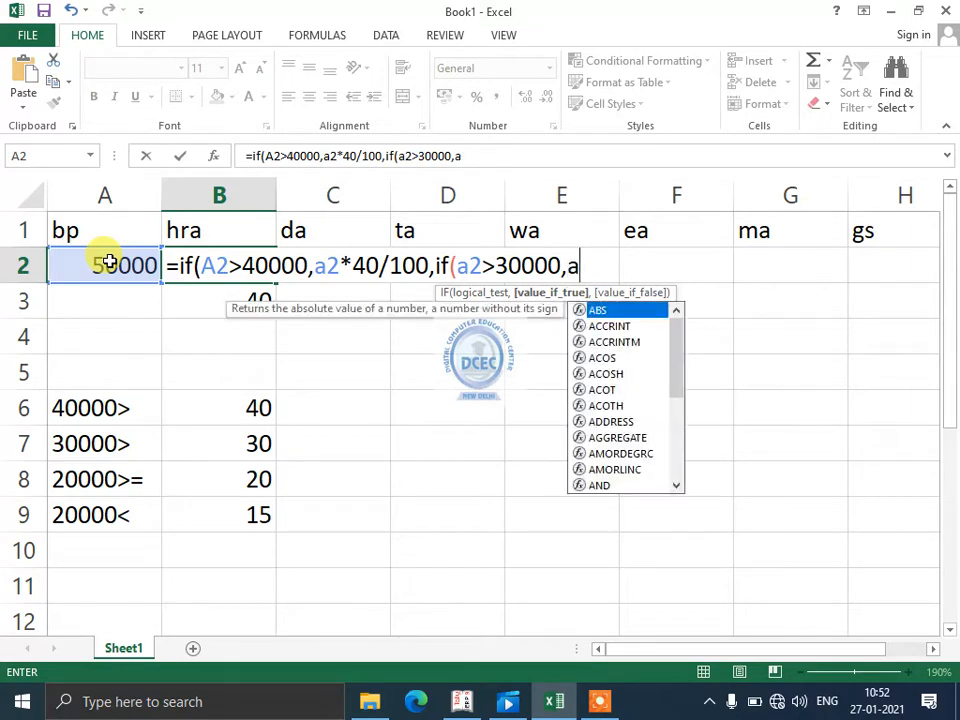
type("2*3000")
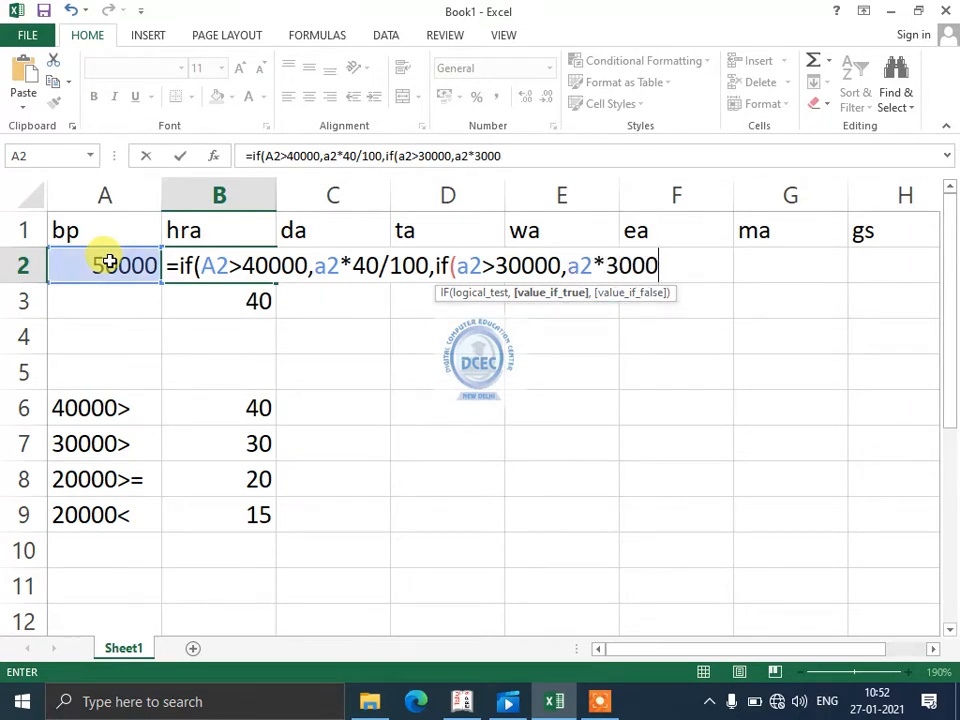
key("BackSpace")
key("BackSpace")
type("/100")
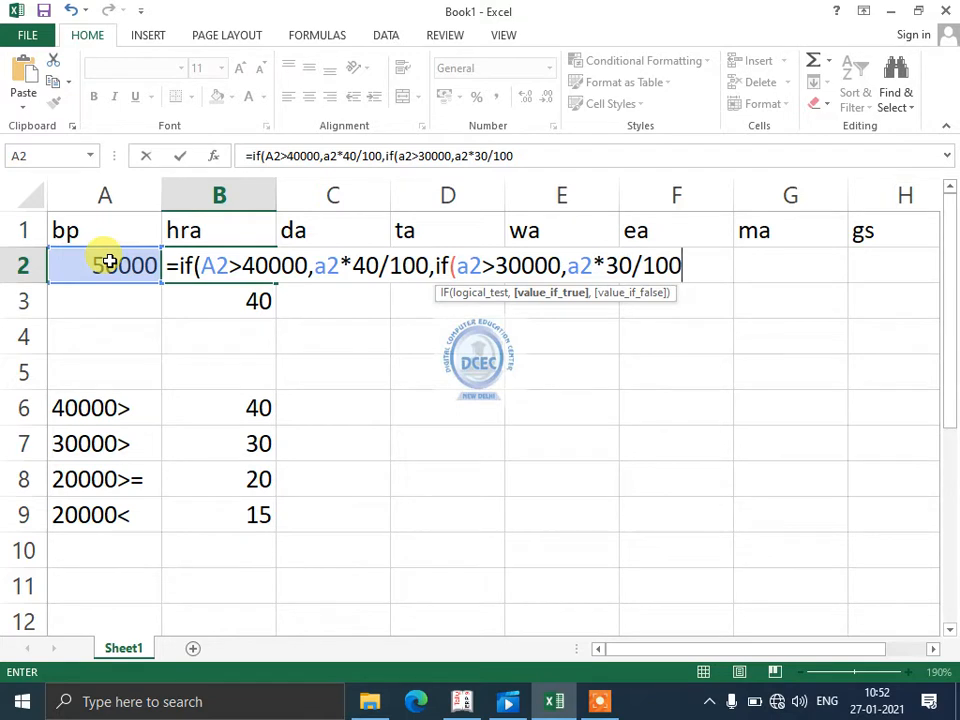
type(",if(")
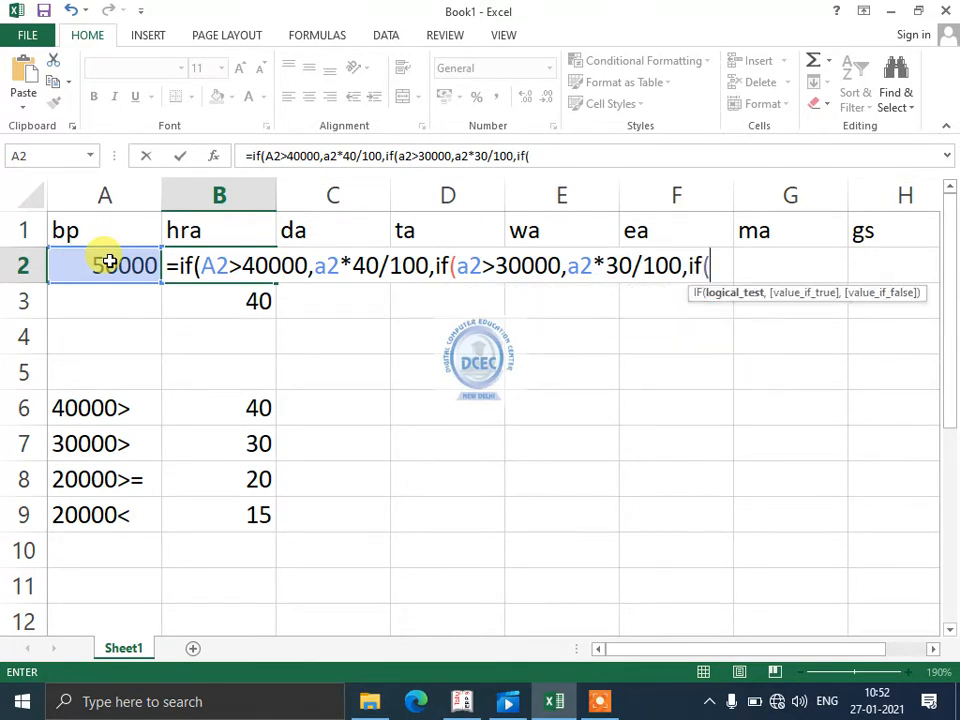
type("a2>")
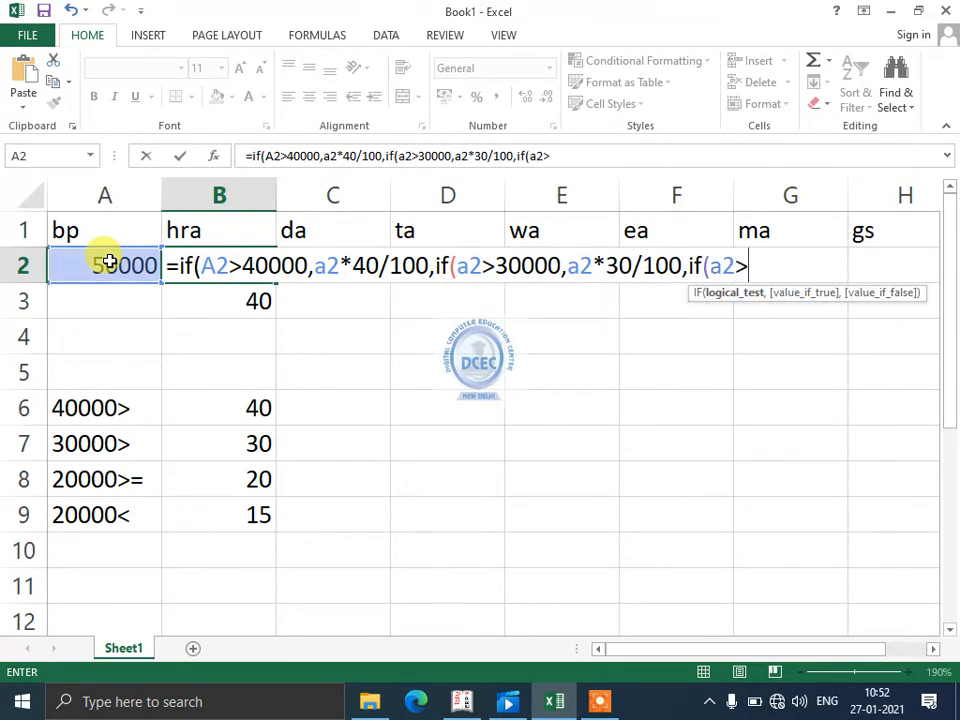
type("=20000")
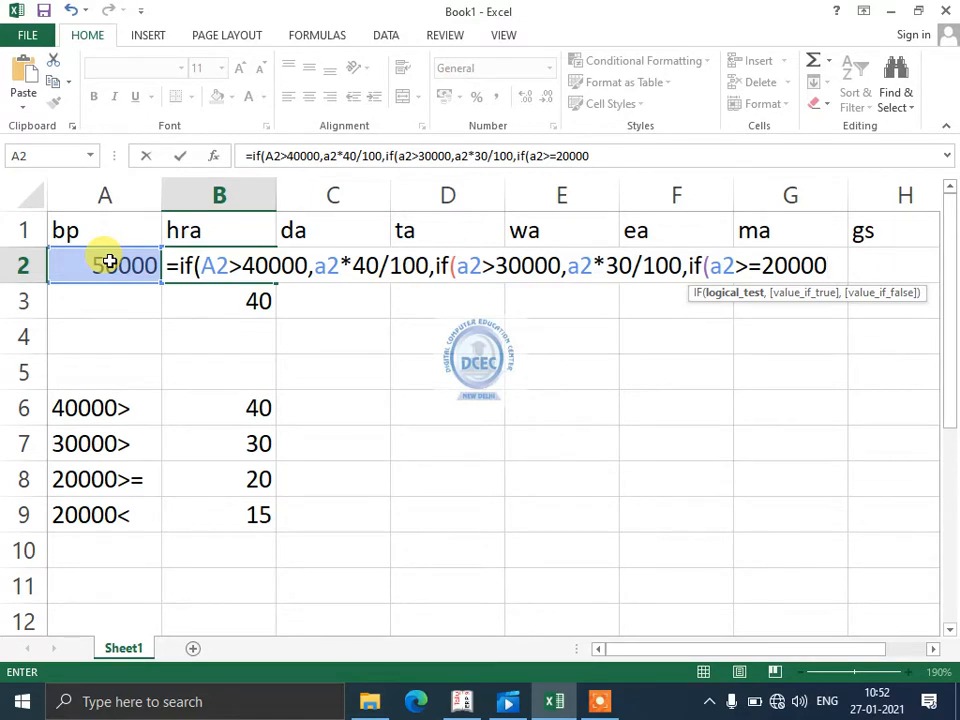
- Extend the B2 formula with a nested IF that returns a2*20/100 when a2>=20000
type(",a2")
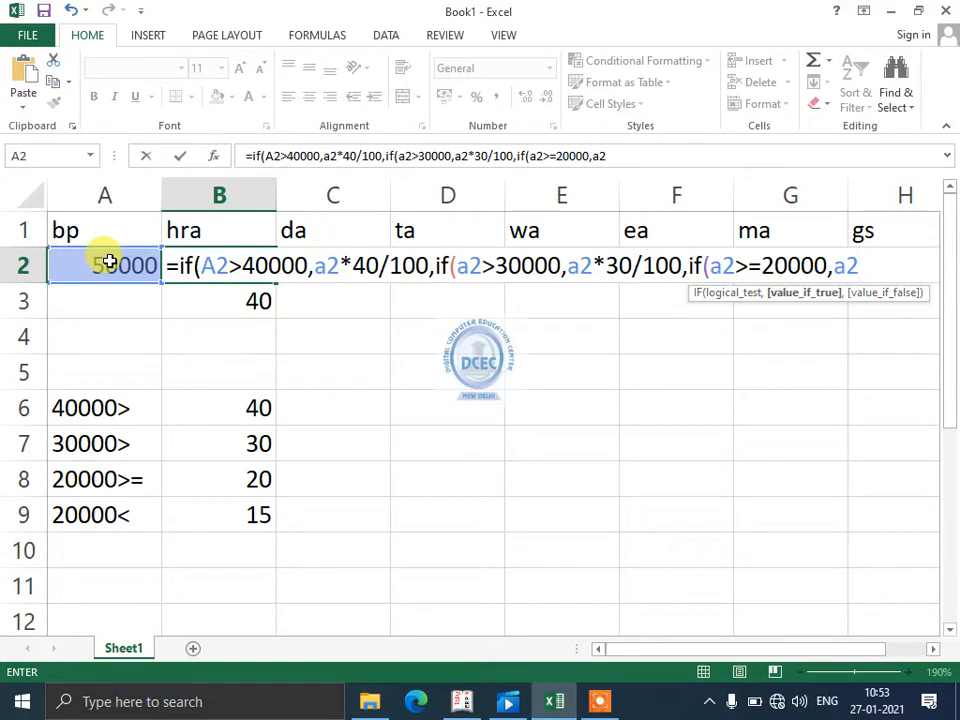
type("8")
key("BackSpace")
type("*20")
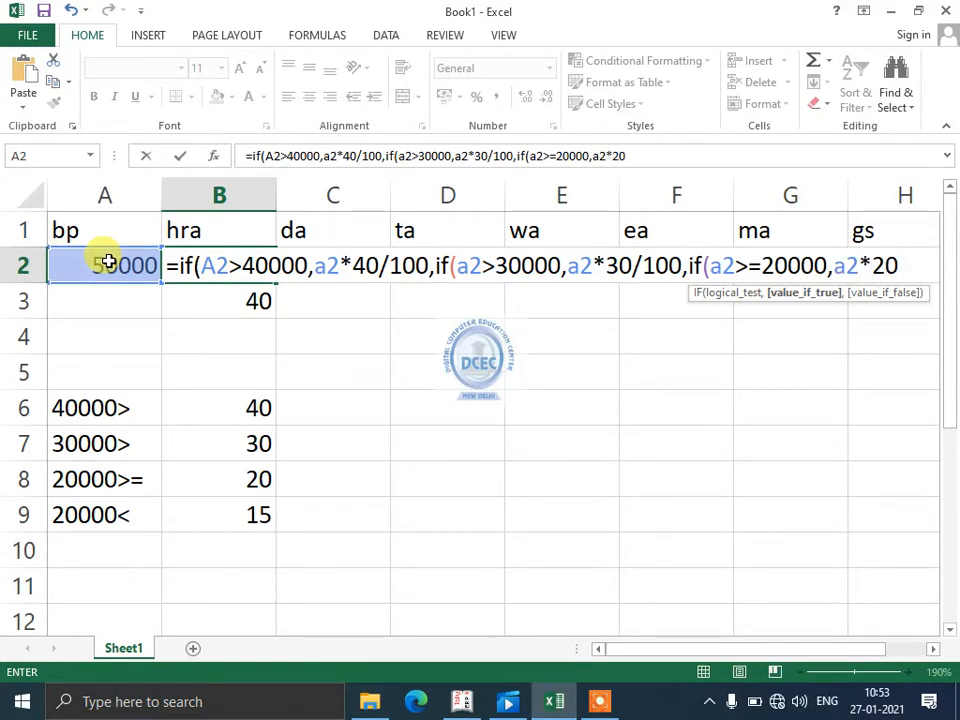
type("/100,if")
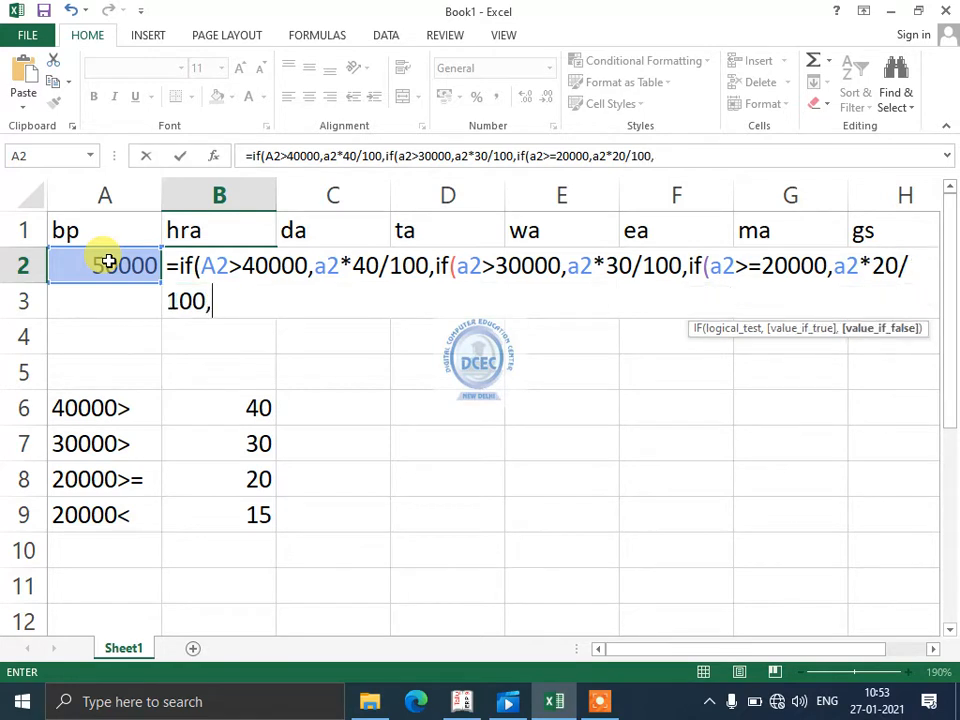
type("(a2")
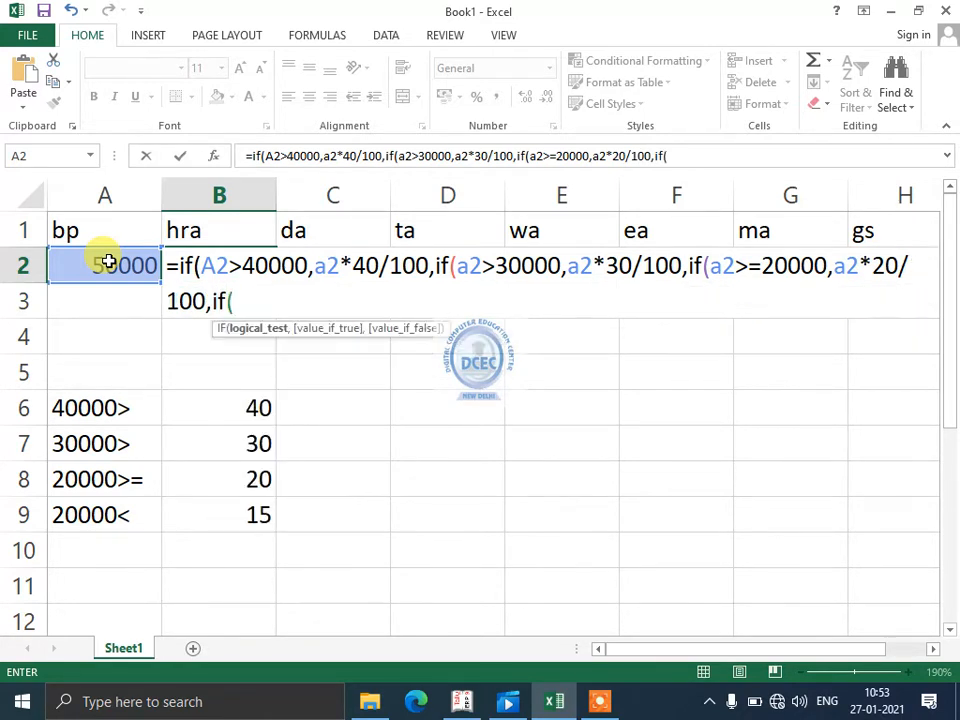
type("<20000,")
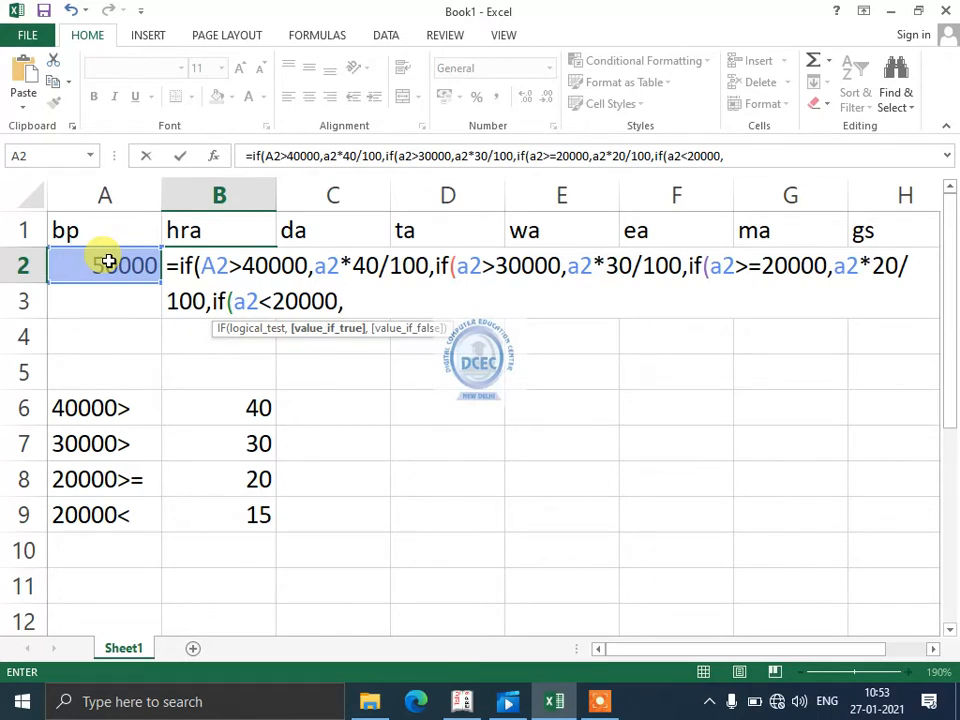
type("a2*15/")
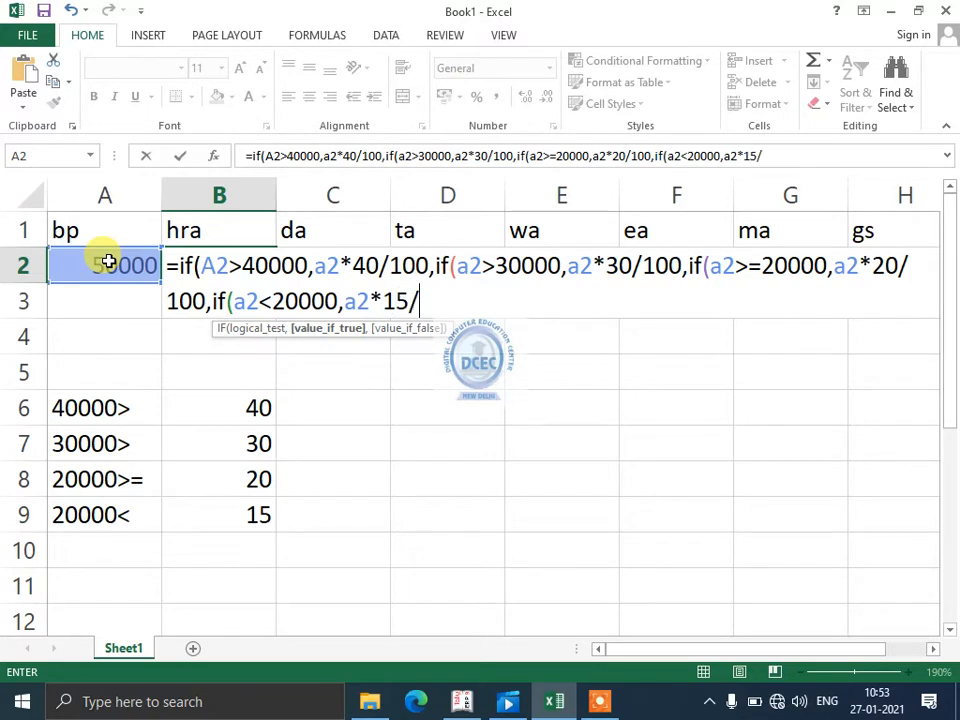
type("100)")
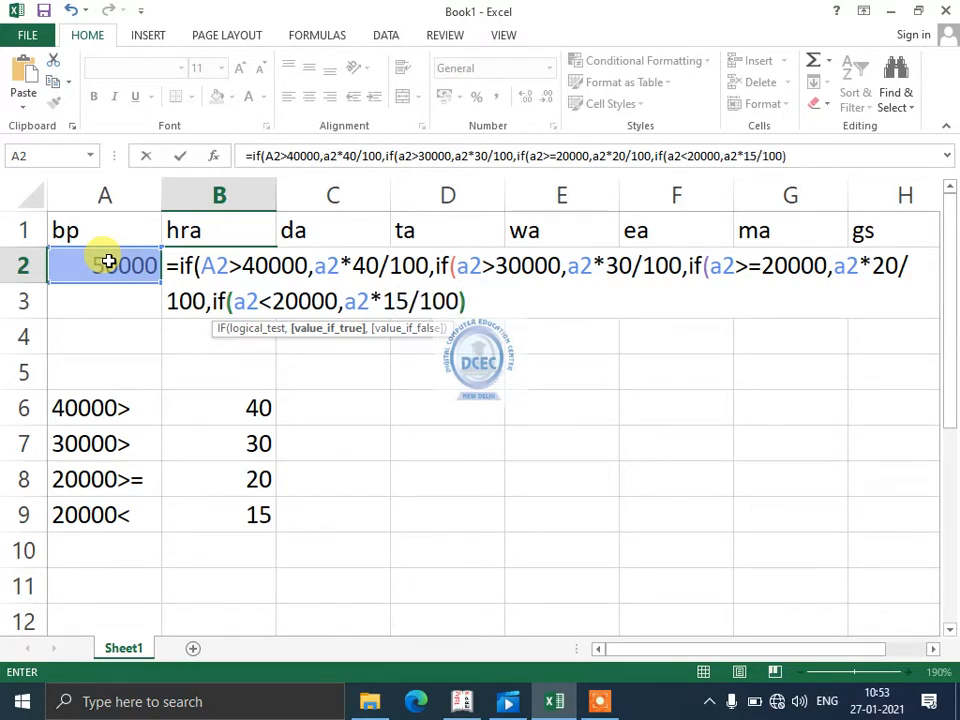
type(")))")
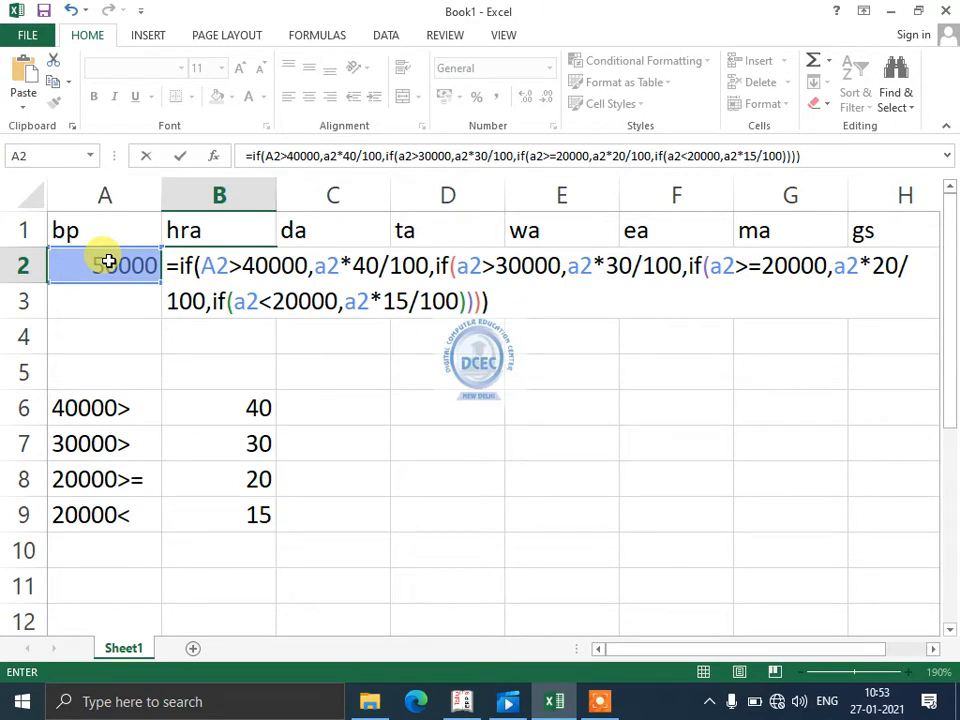
- Finish the B2 hra formula with a last nested IF returning a2*15/100 when a2<20000, and close all brackets
key("Return")
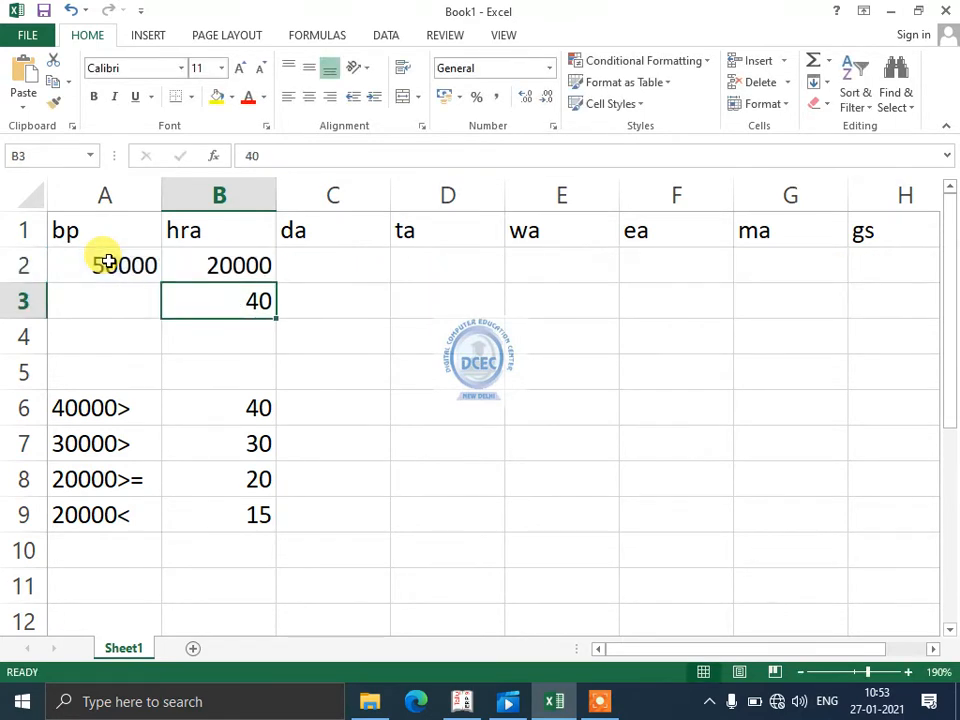
key("Up")
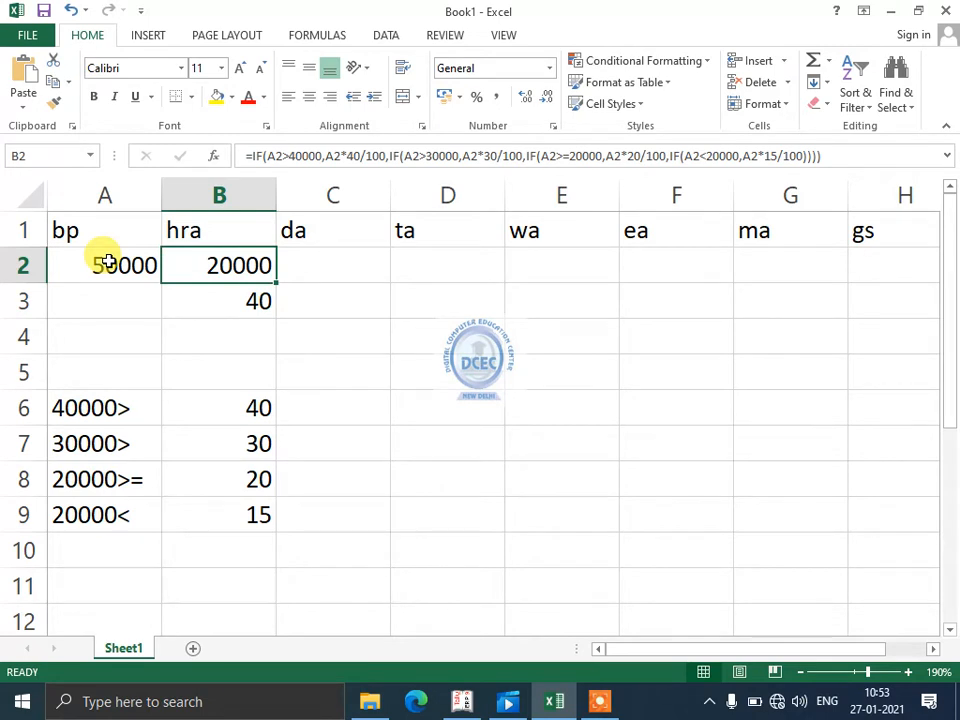
- Test the hra formula with a basic pay of 35000 in A2 and compare the result with the 30000> rate row
left_click(108, 262)
type("35000")
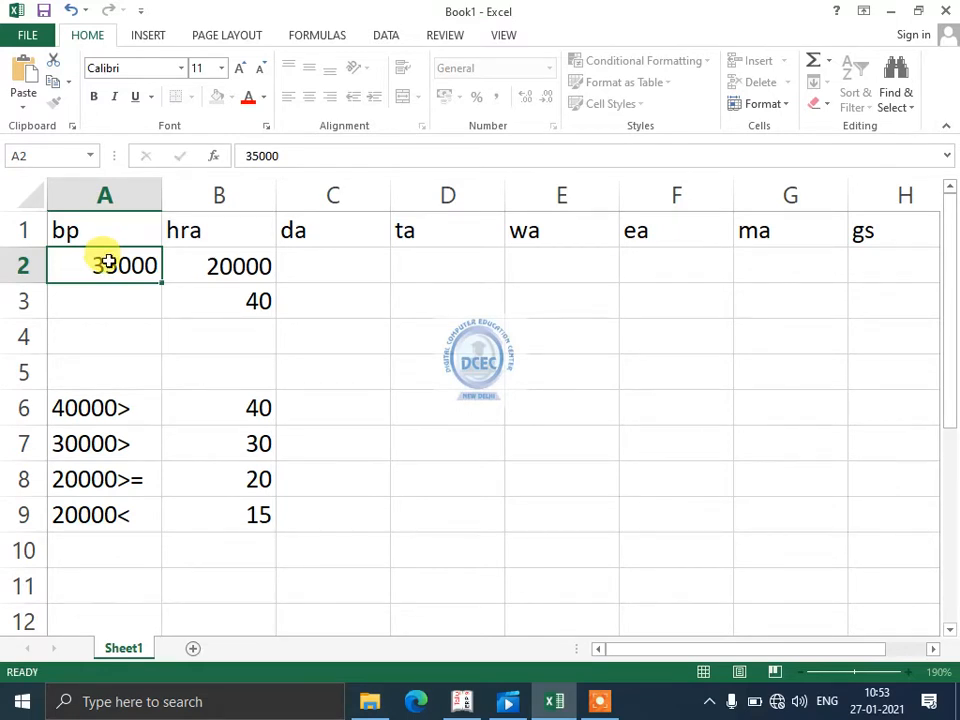
key("Return")
left_click(108, 262)
key("Down")
key("Down")
key("Down")
key("Down")
key("Down")
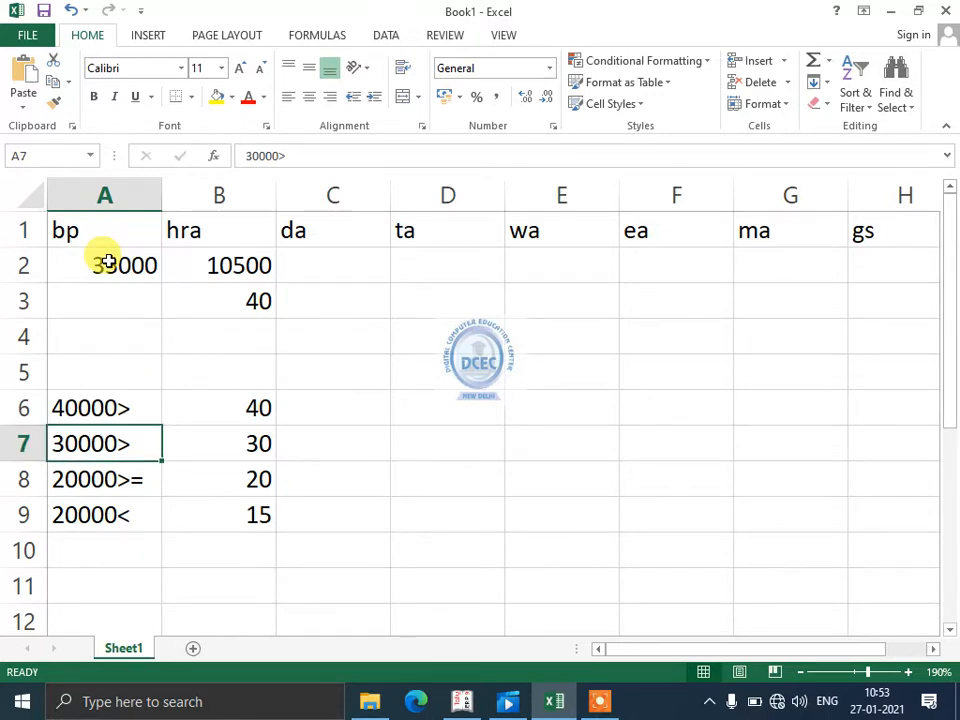
key("Right")
key("Up")
key("Up")
key("Up")
key("Up")
key("Up")
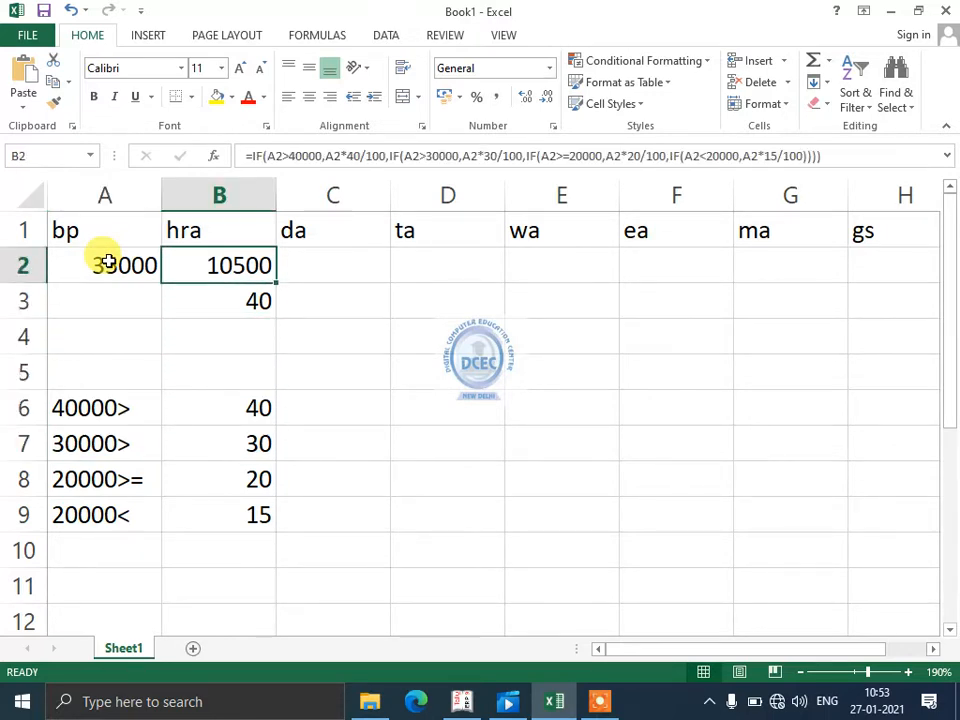
- Set the basic pay in A2 to 10000 and check the hra result in B2
key("Left")
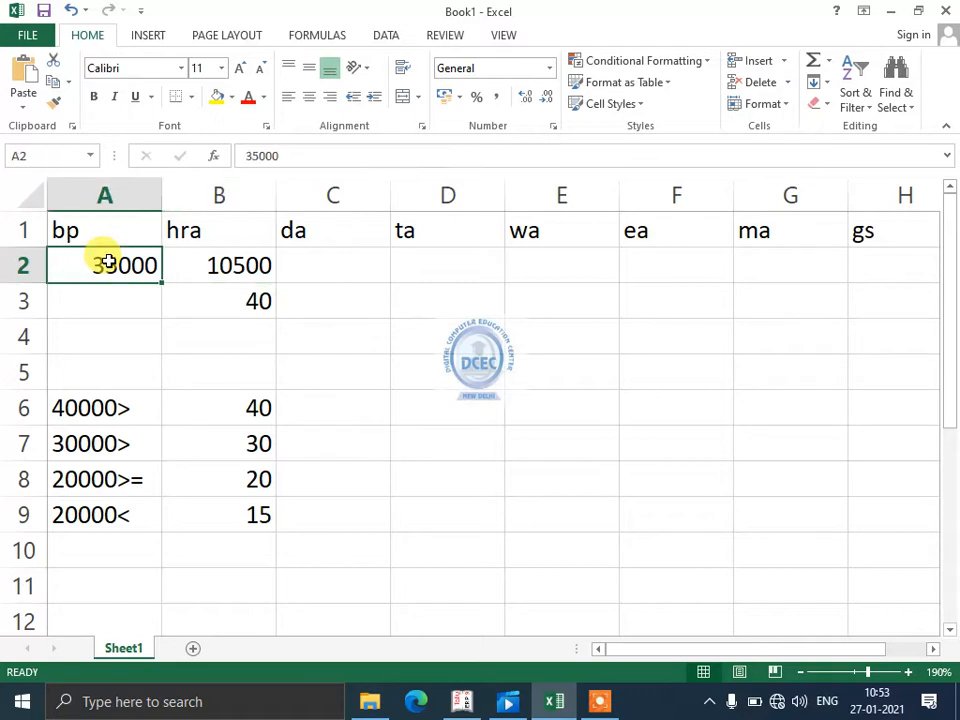
type("10000")
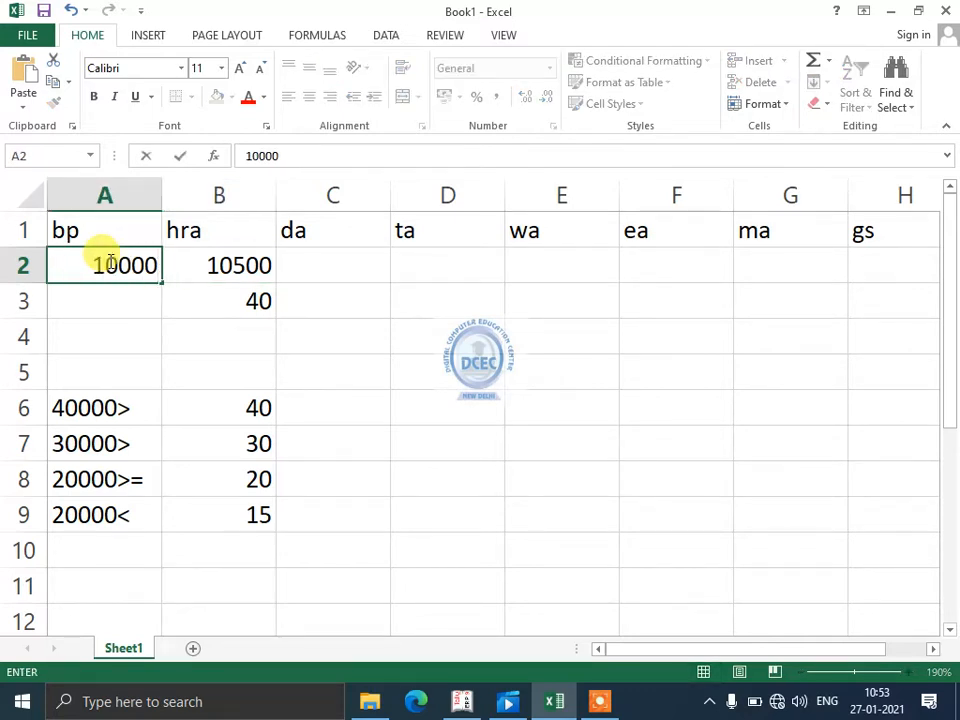
key("Return")
key("Up")
key("Right")
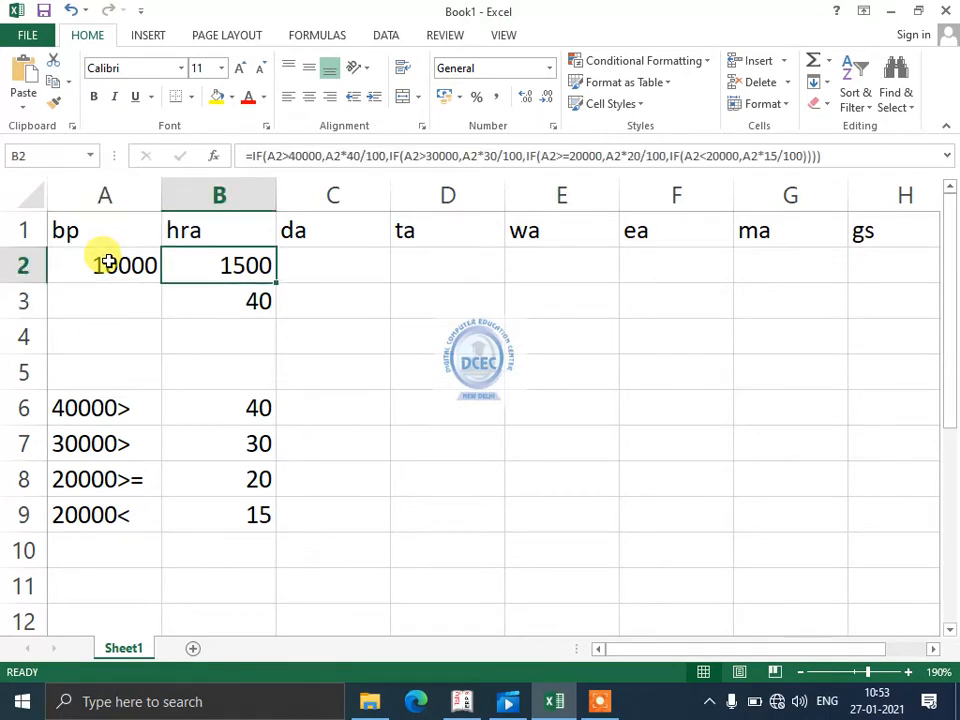
key("Left")
key("Right")
key("Left")
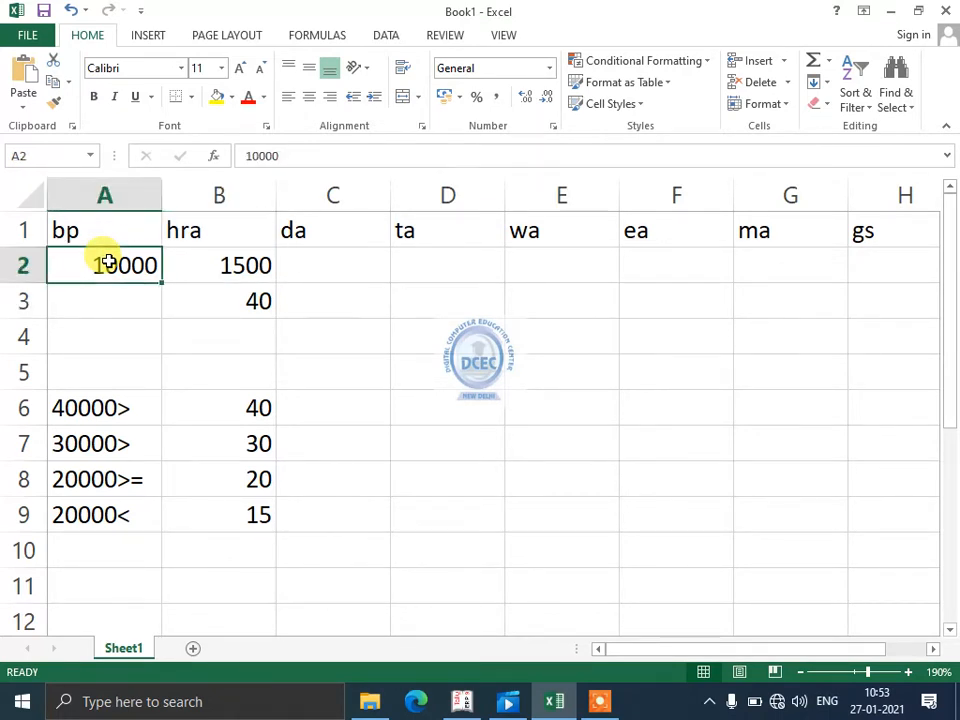
key("Right")
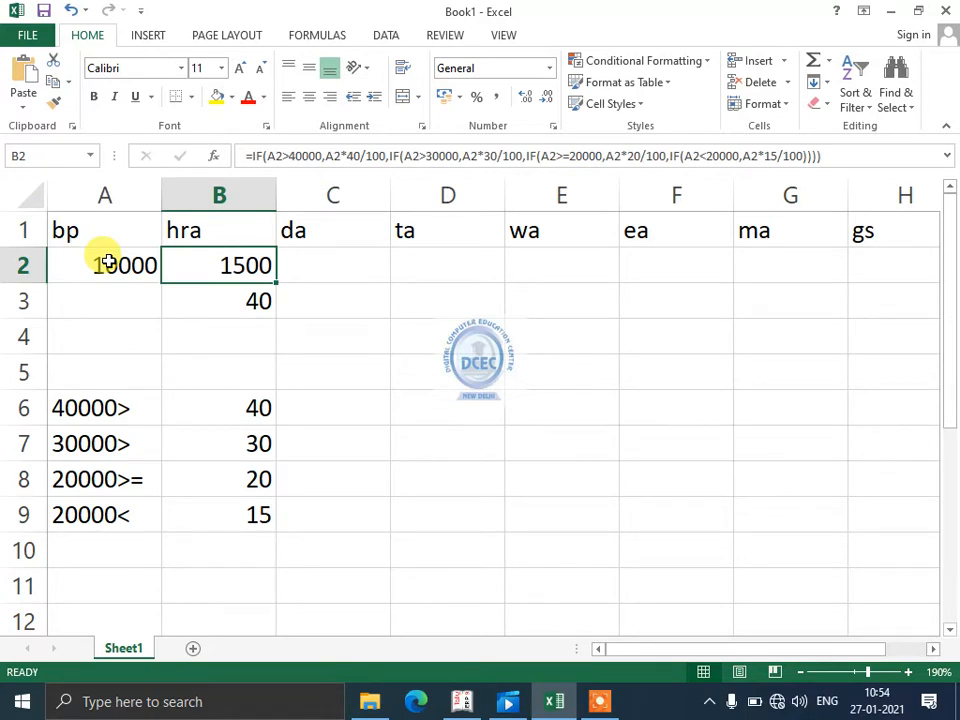
- Enter the da rates 30, 25, 20 and 15 in C6:C9 beside the hra rates
key("Right")
key("Down")
key("Down")
key("Down")
key("Down")
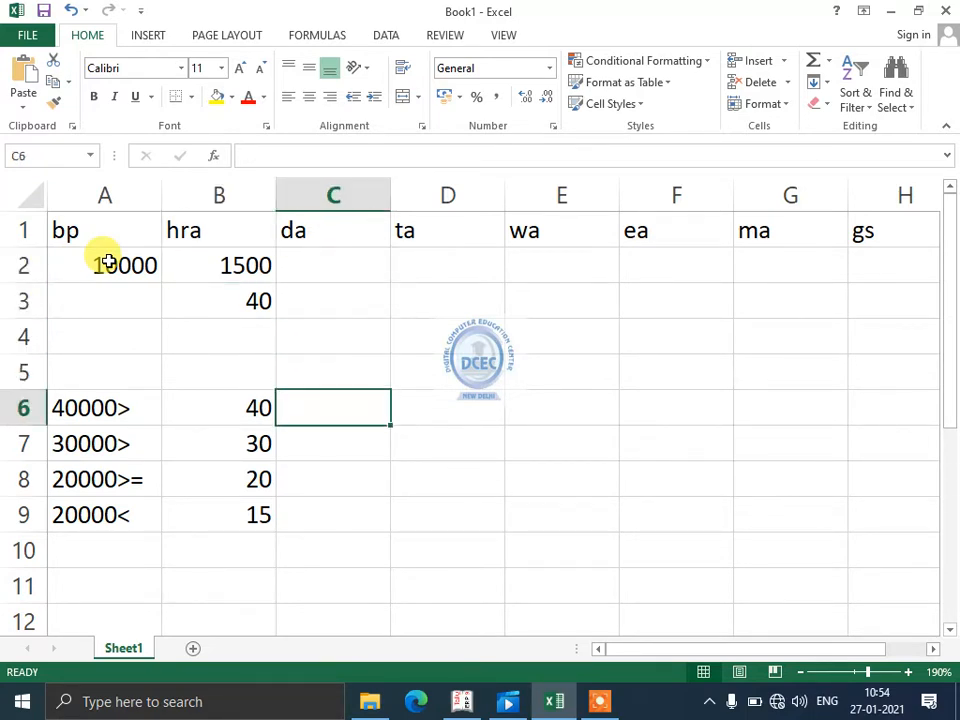
key("Left")
key("Left")
key("Right")
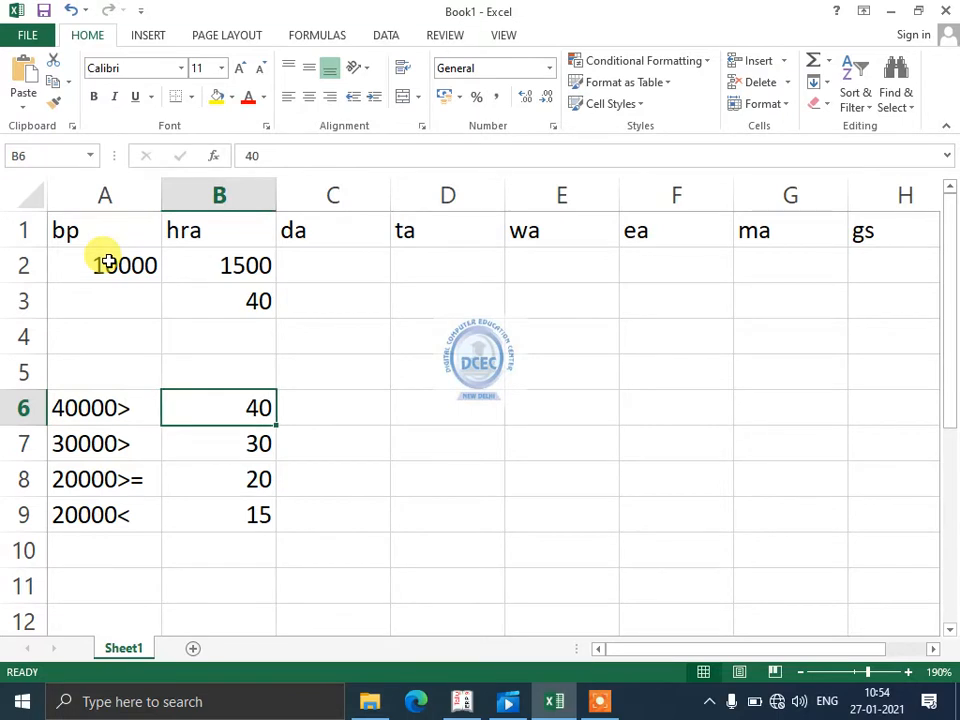
key("Right")
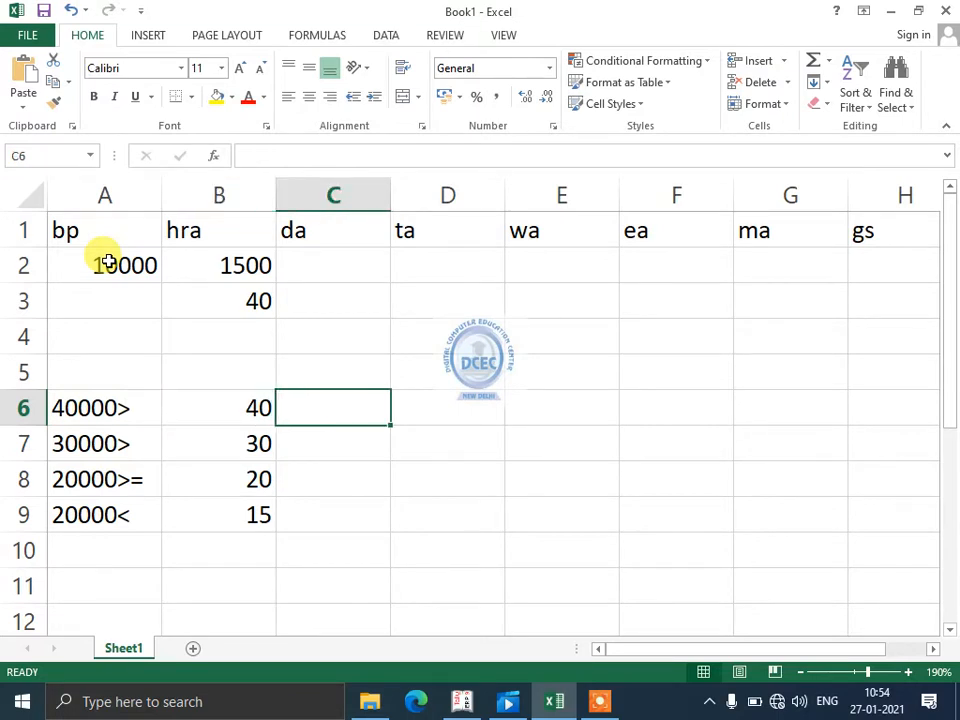
type("30")
key("Return")
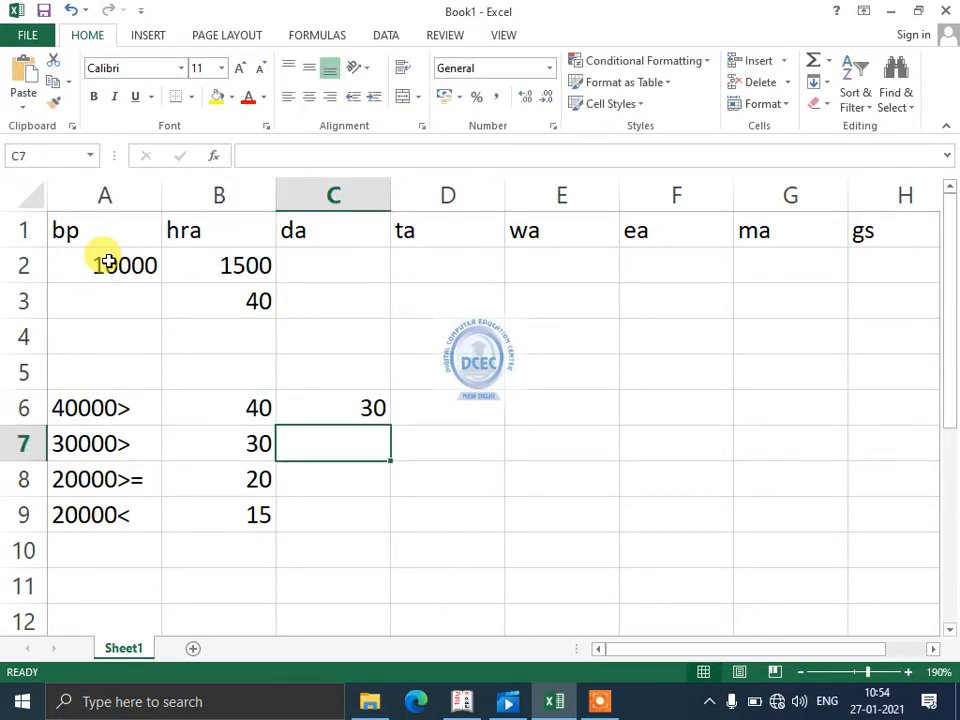
type("25")
key("Return")
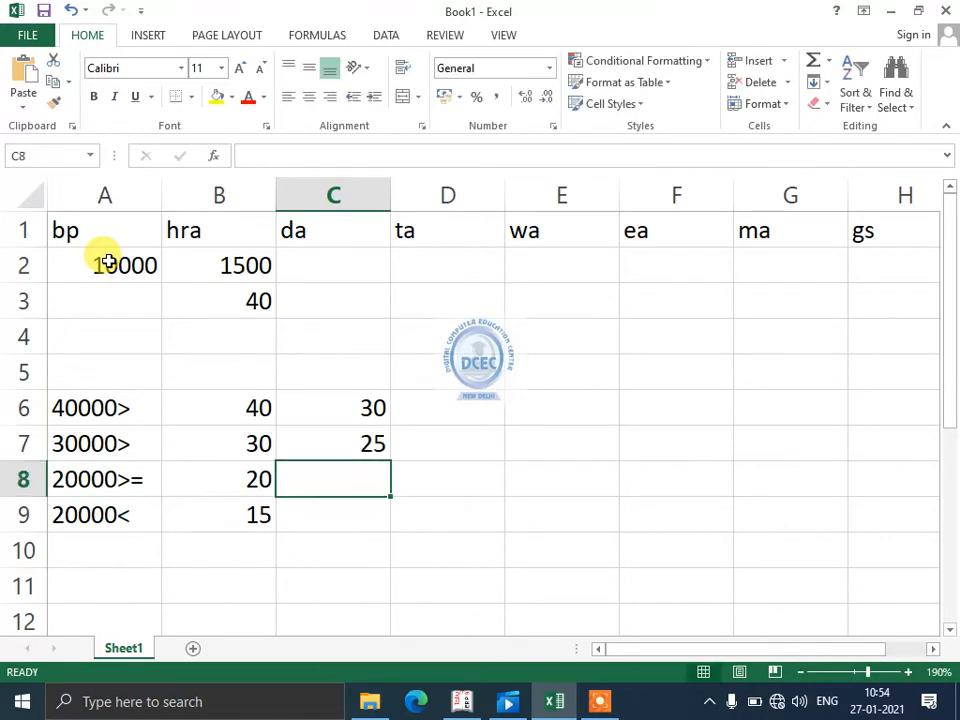
type("20")
key("Return")
type("1")
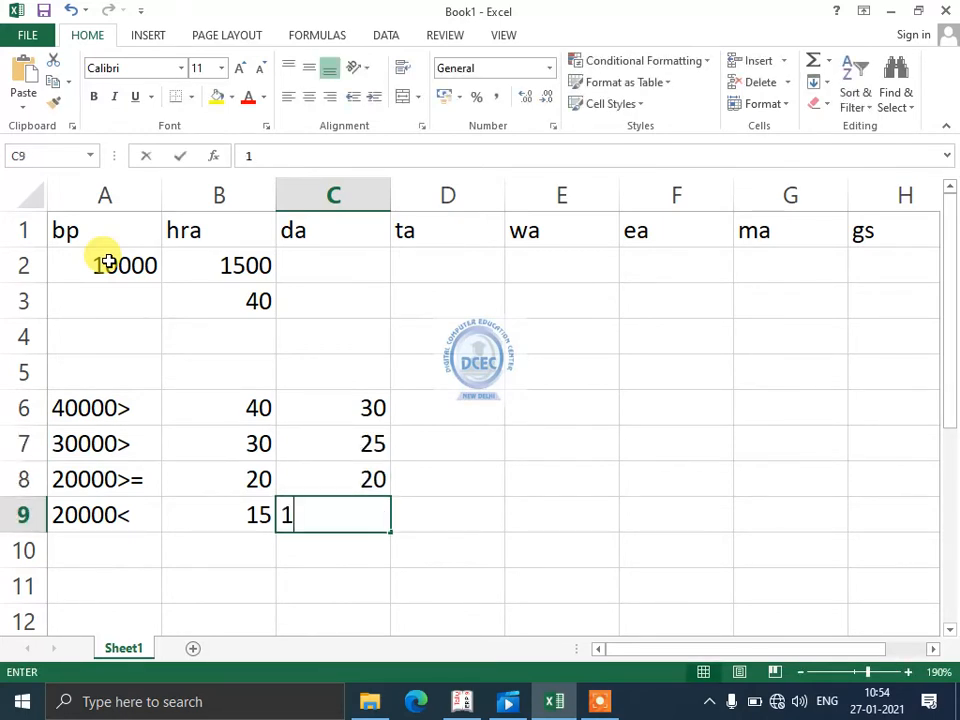
type("5")
key("Up")
key("Up")
key("Up")
- Enter the ta rates 20, 15, 12 and 10 in D6:D9
key("Right")
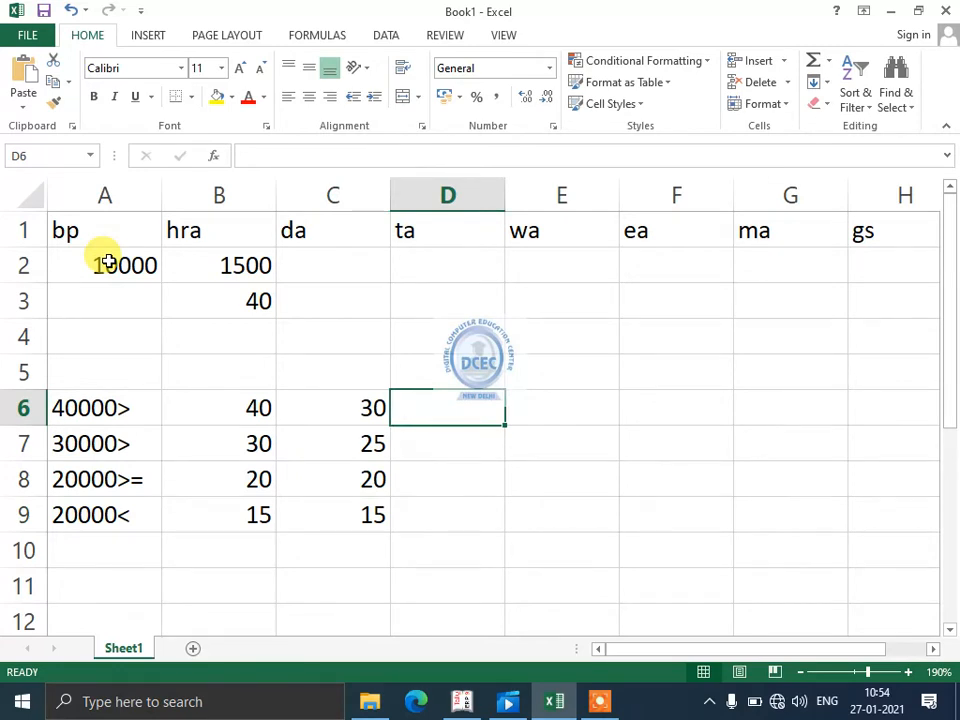
type("20")
key("Return")
type("1")
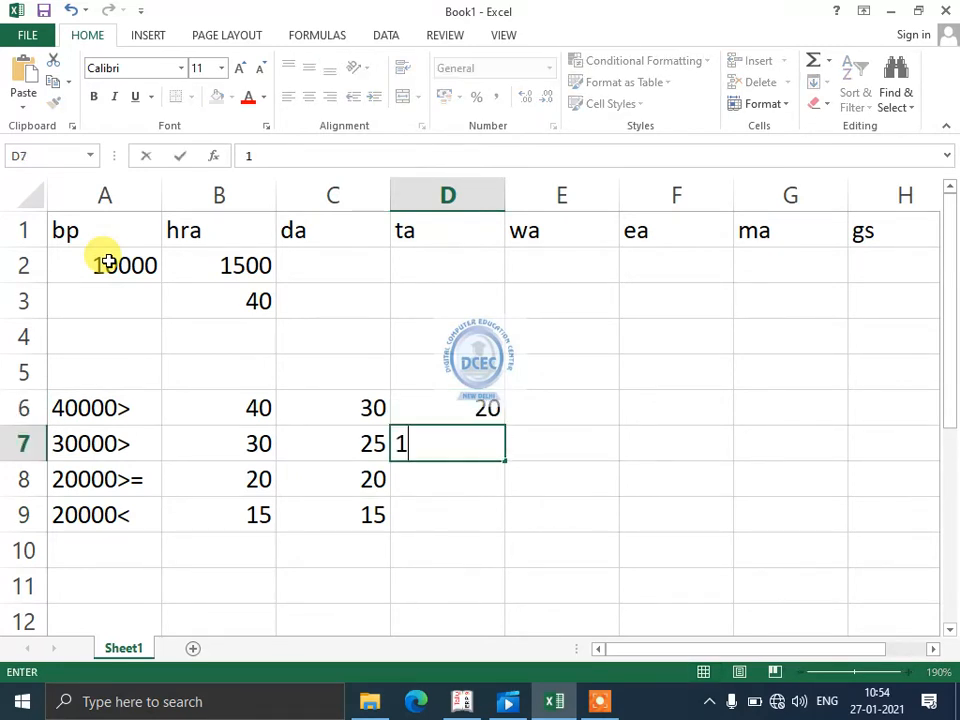
type("5")
key("Return")
key("Return")
key("Up")
type("12")
key("Return")
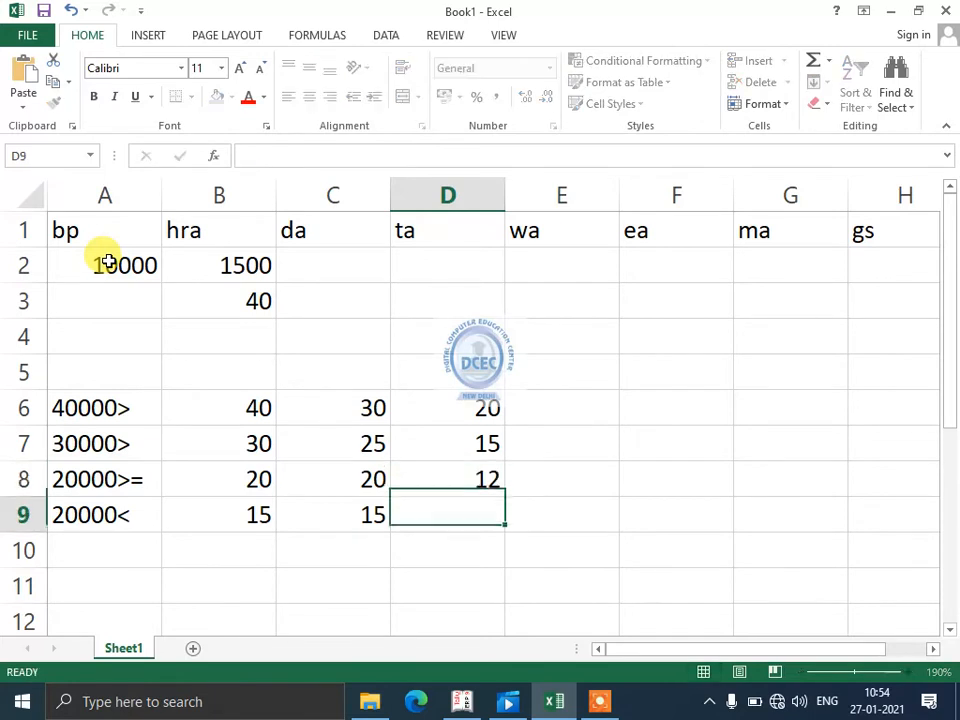
type("10")
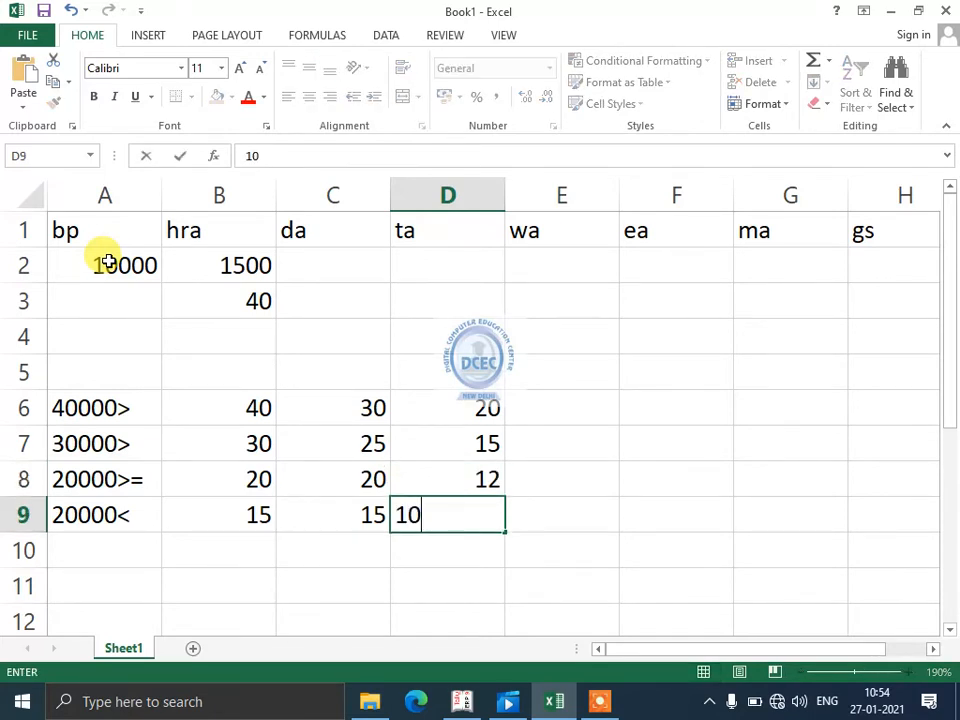
key("Up")
key("Up")
key("Up")
key("Up")
key("Up")
key("Up")
key("Up")
- Review the nested IF formula for hra in B2 as the model for the da calculation
key("Left")
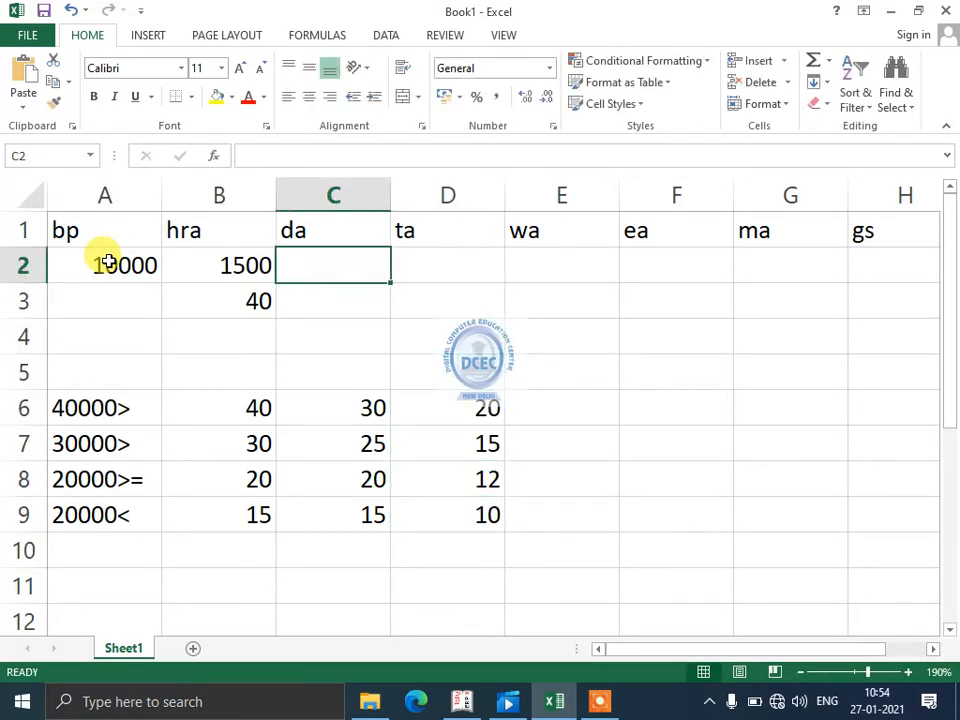
key("Left")
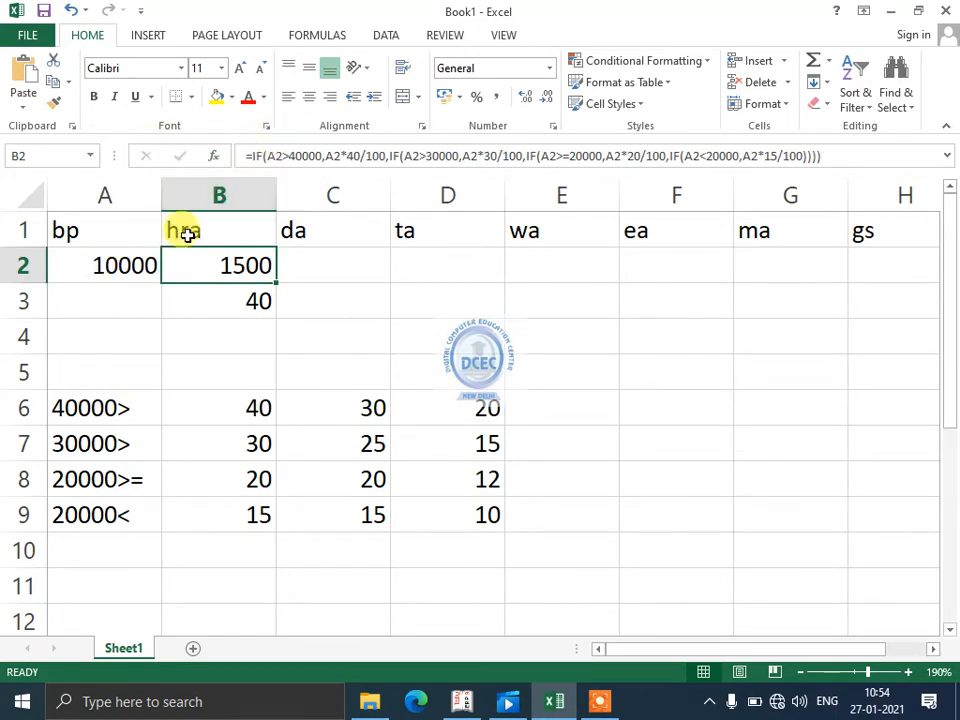
- Start a nested IF formula for da in C2 that returns a2*30 when a2>40000
left_click(332, 256)
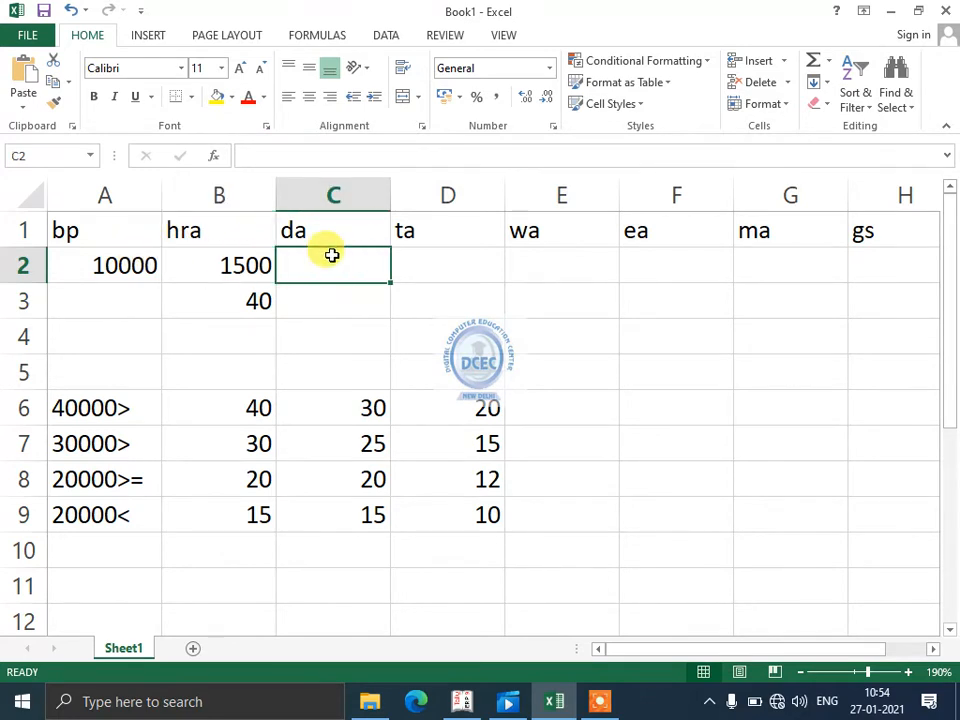
type("=if(")
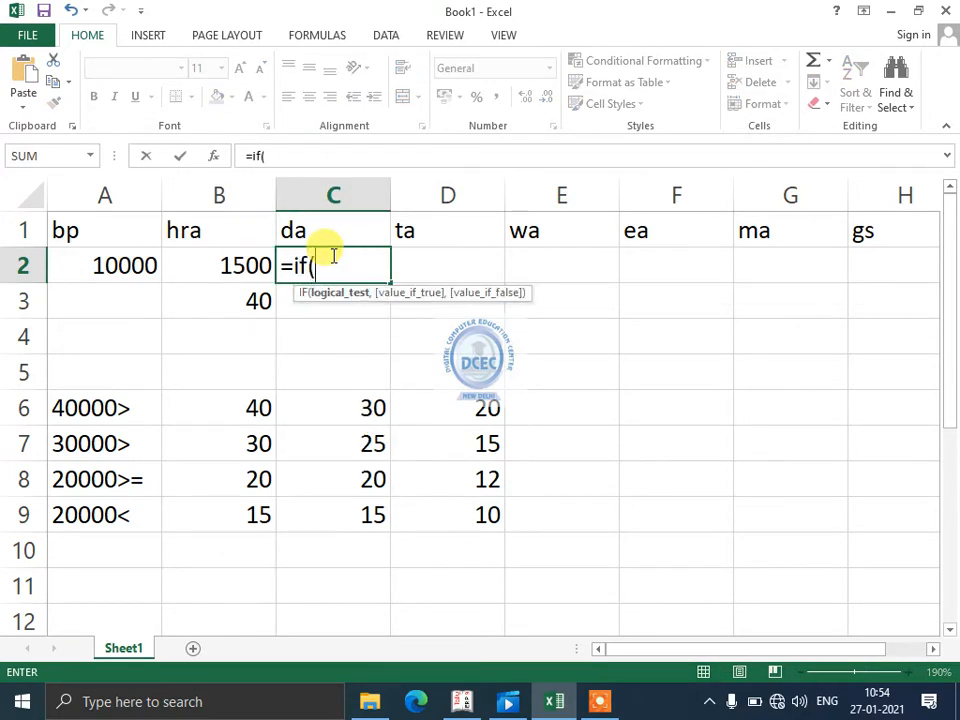
type("a2>4")
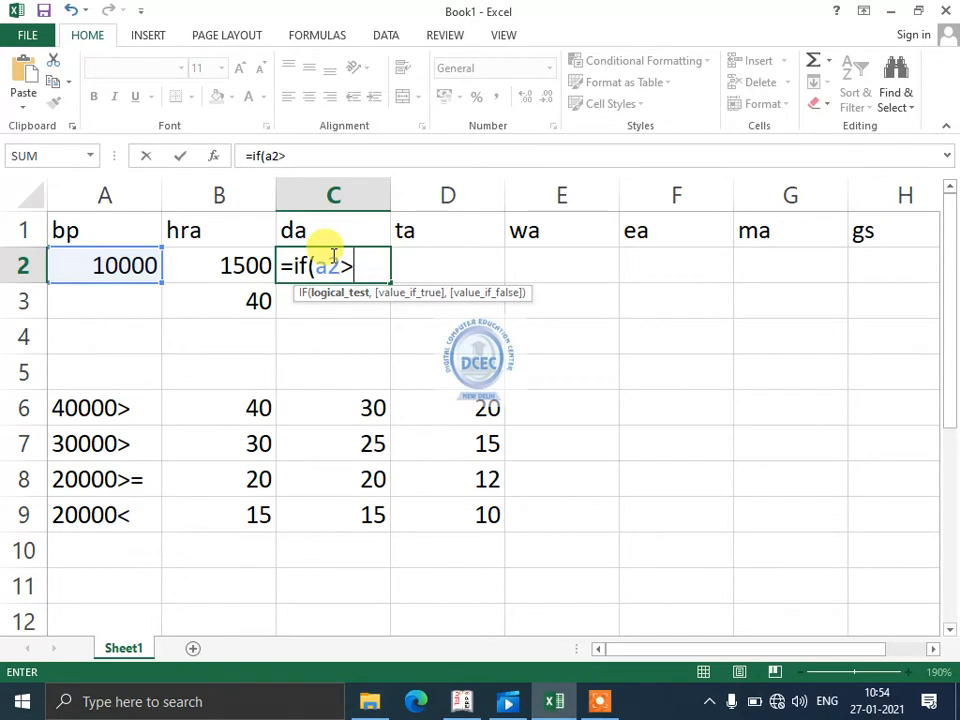
type("0000,a2*")
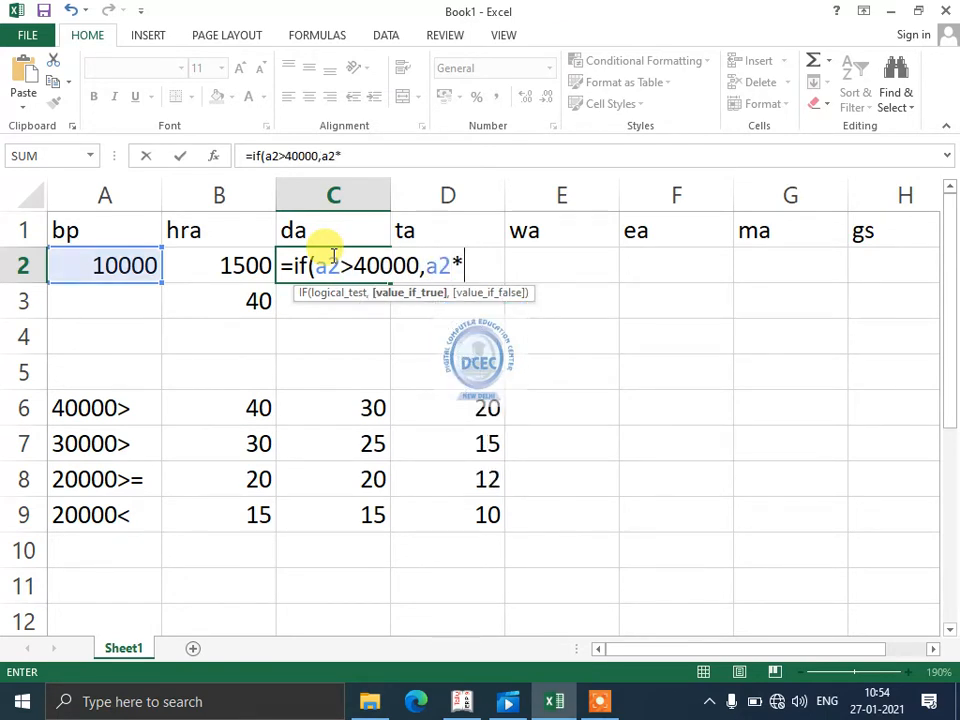
type("30,if")
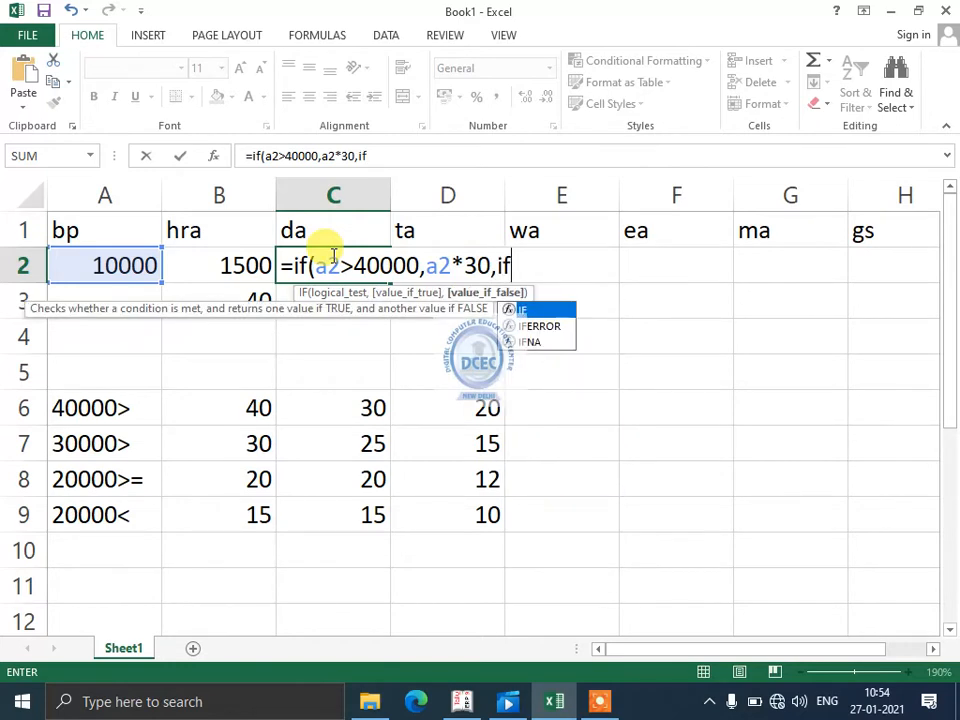
type("(a2>")
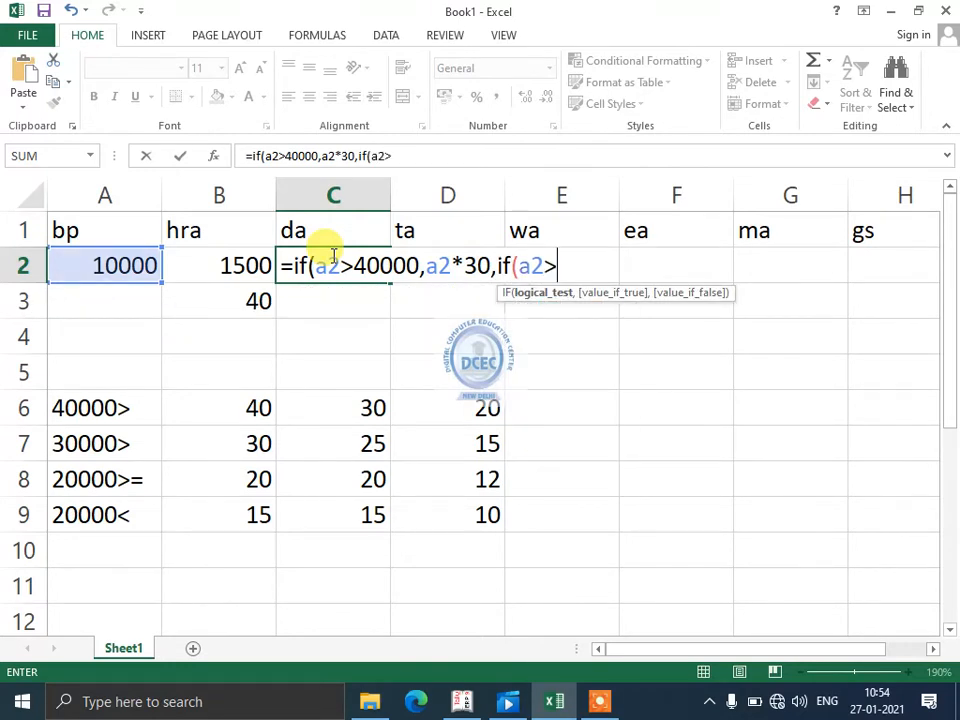
type("3000")
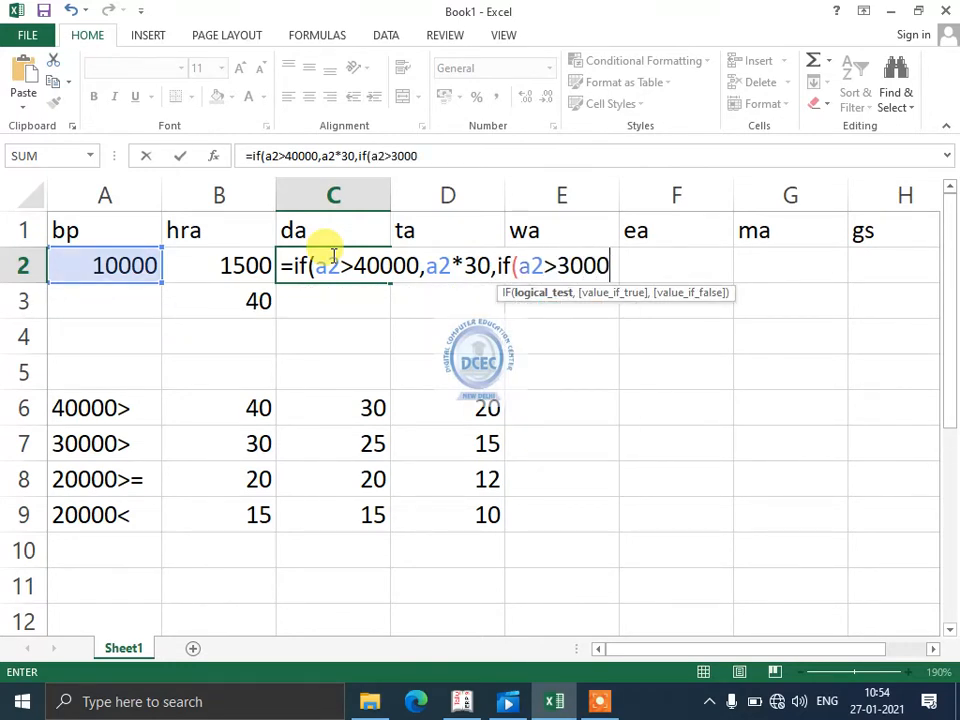
type("0,a2^")
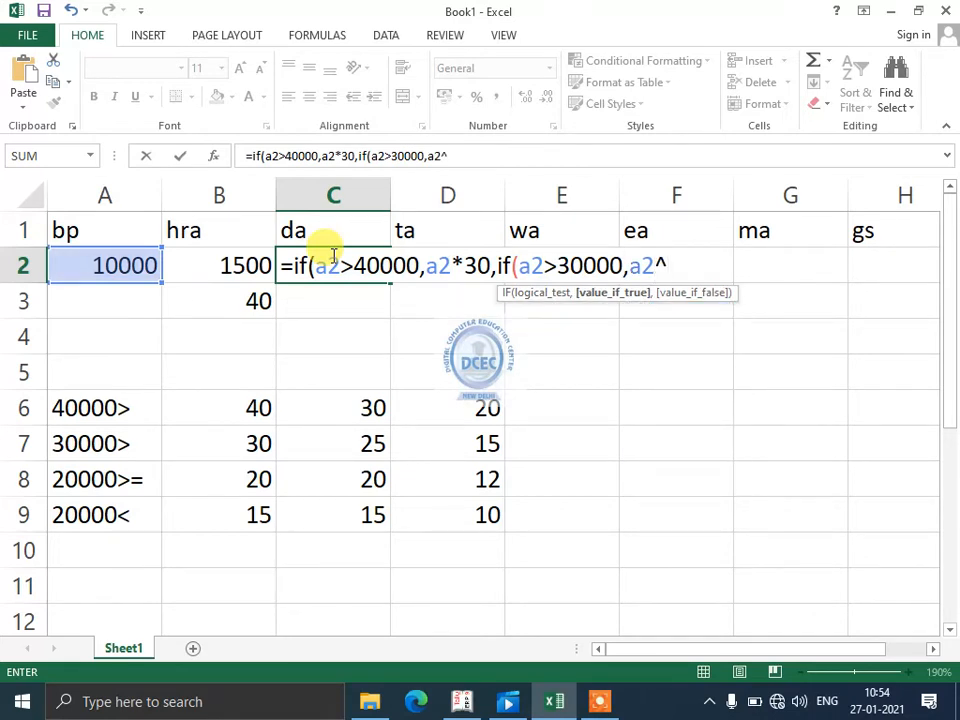
- Add a second IF level to the da formula that returns a2*25/100 when a2>30000
key("BackSpace")
type("^")
key("BackSpace")
type("*25,")
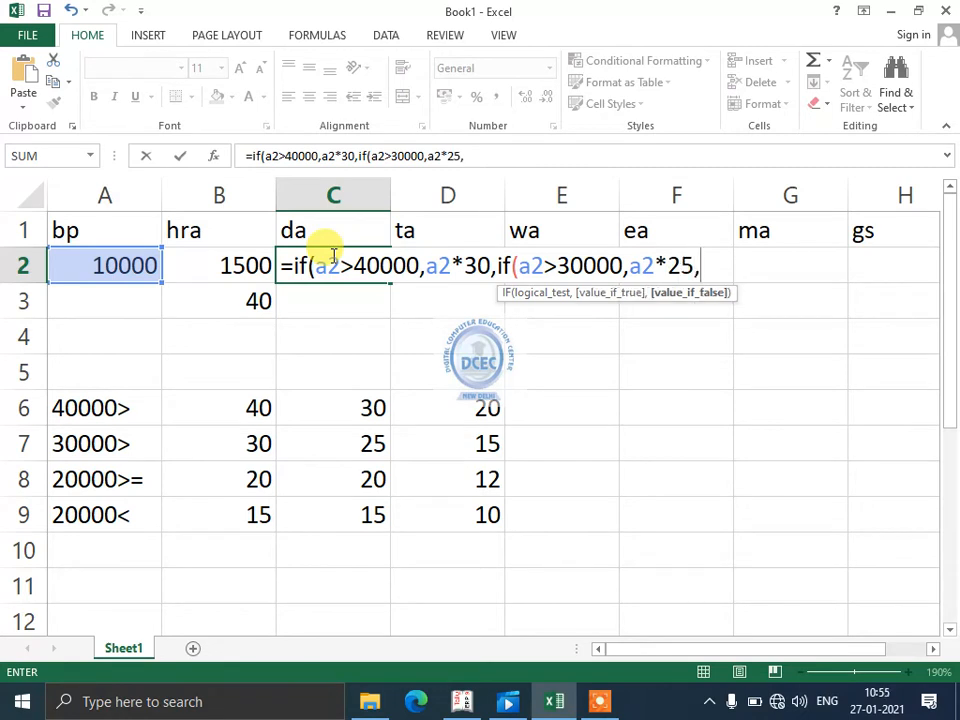
key("BackSpace")
type("/100")
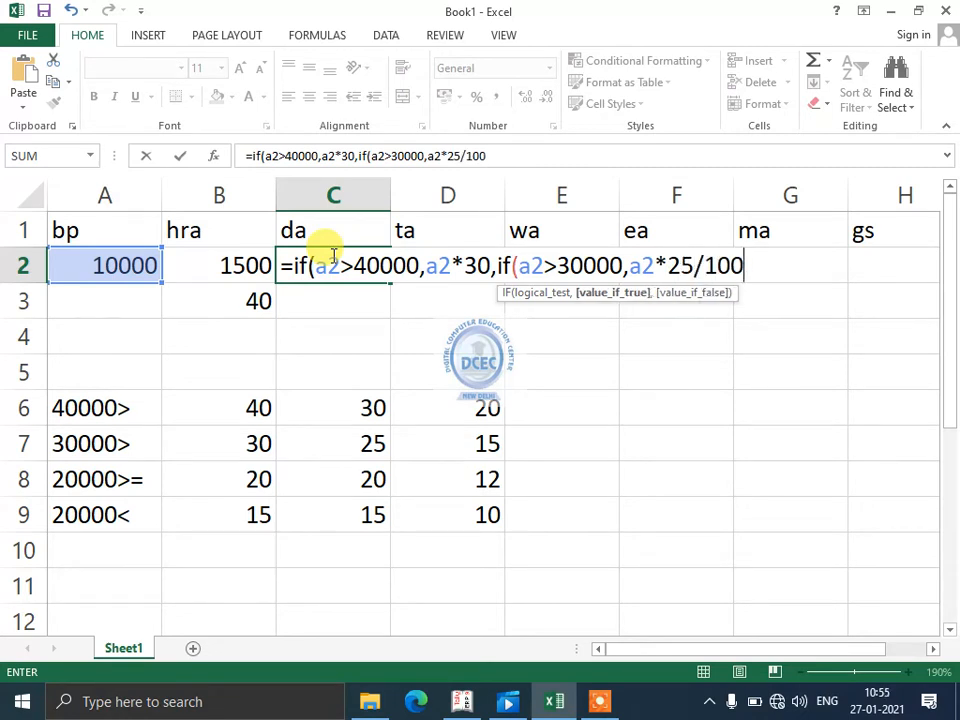
type(",if(a2")
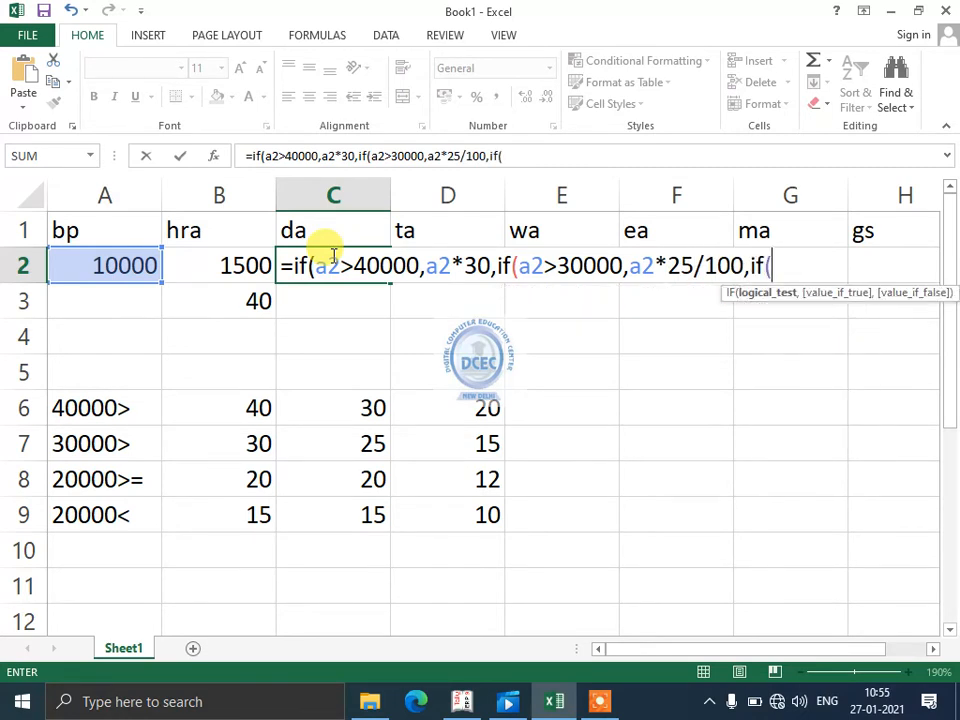
type(">")
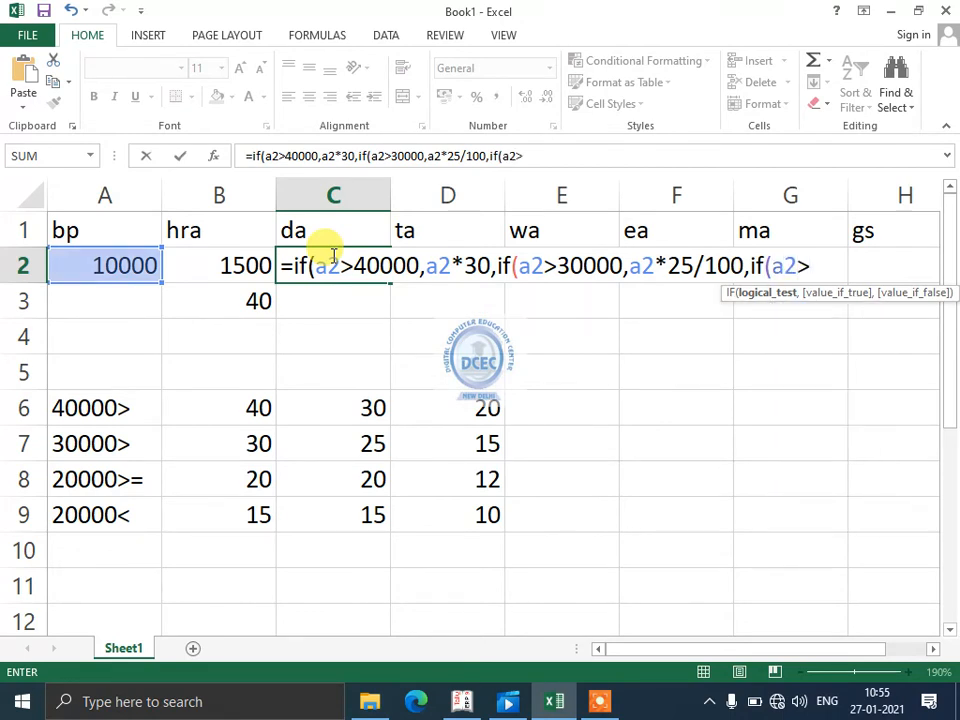
type("=20000,a2")
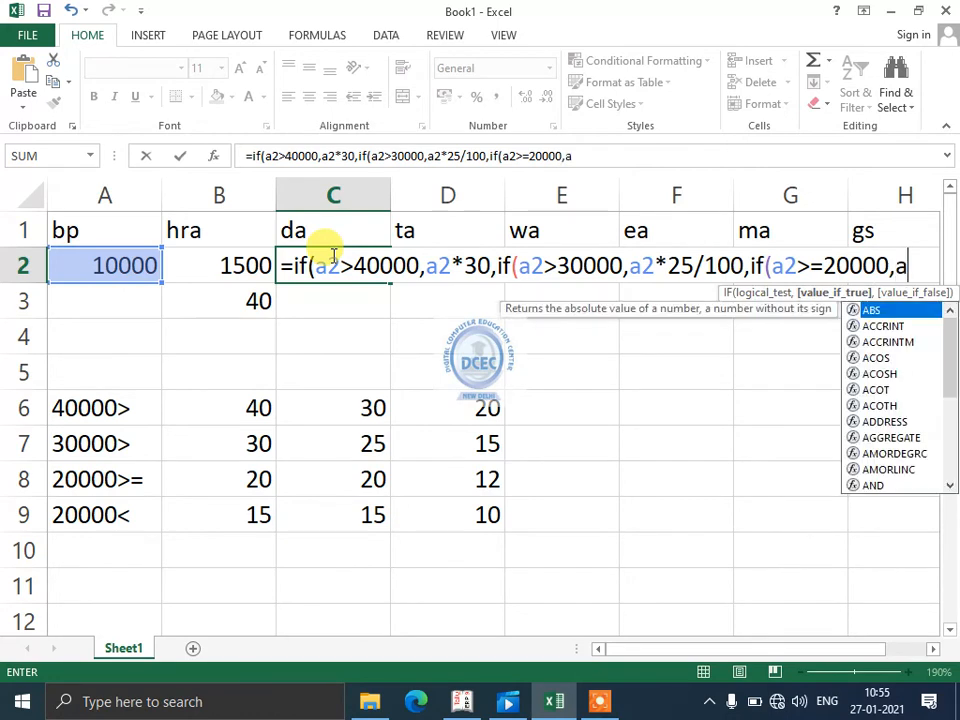
type("*2")
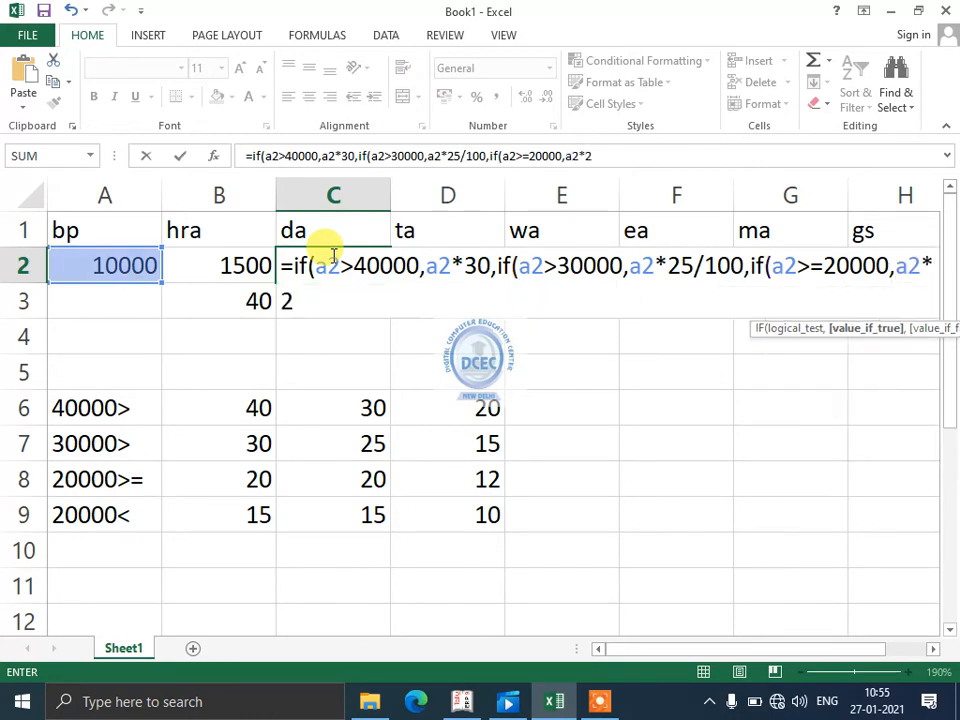
type("0/")
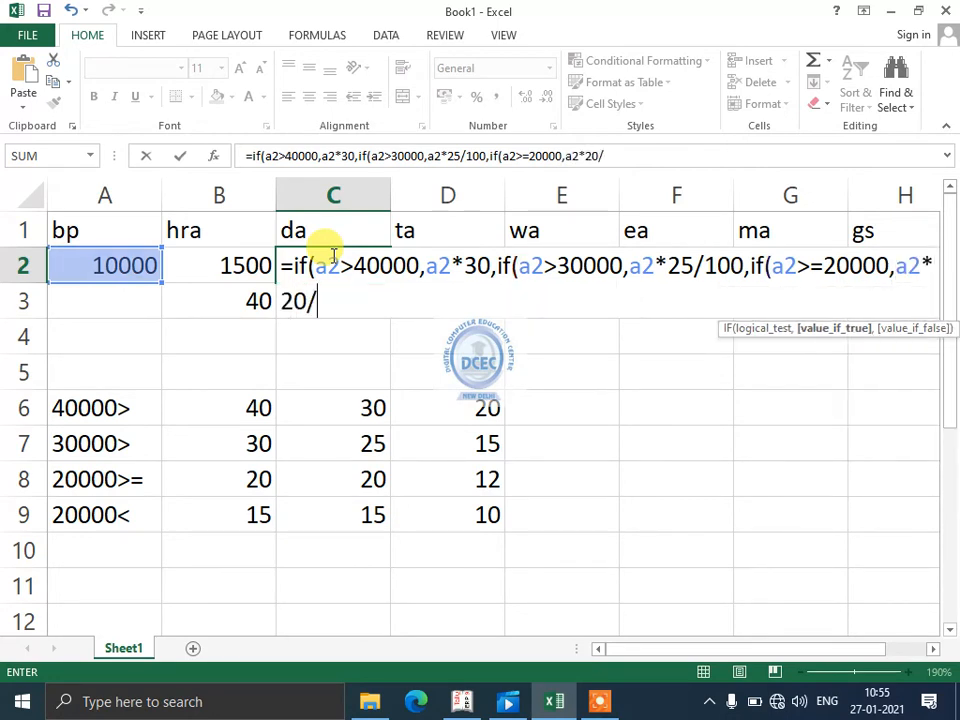
type("100,i")
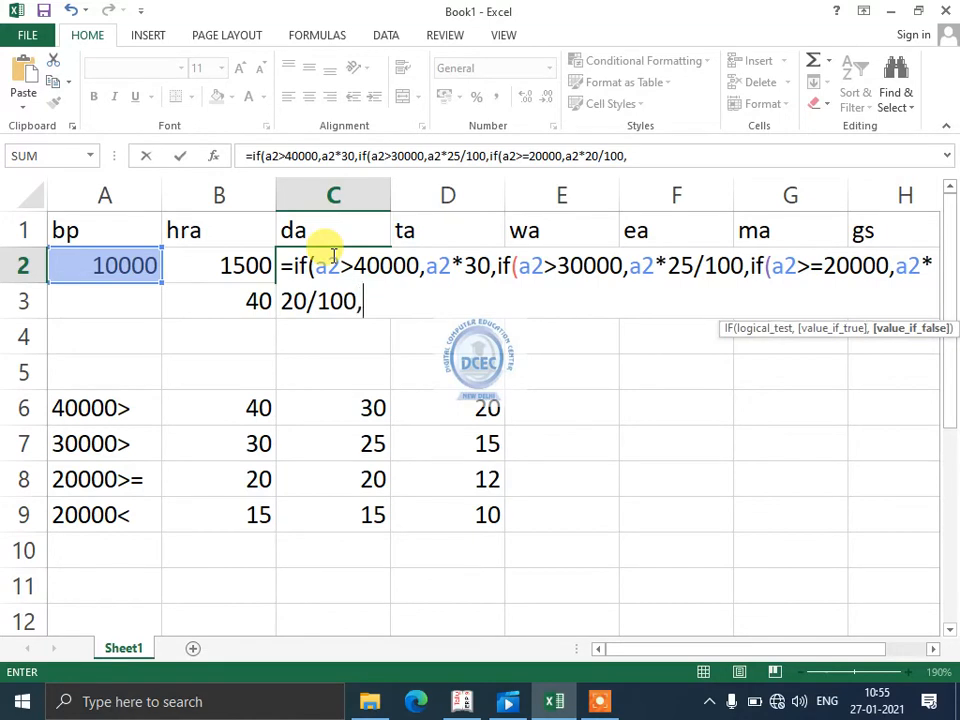
type("f(a2")
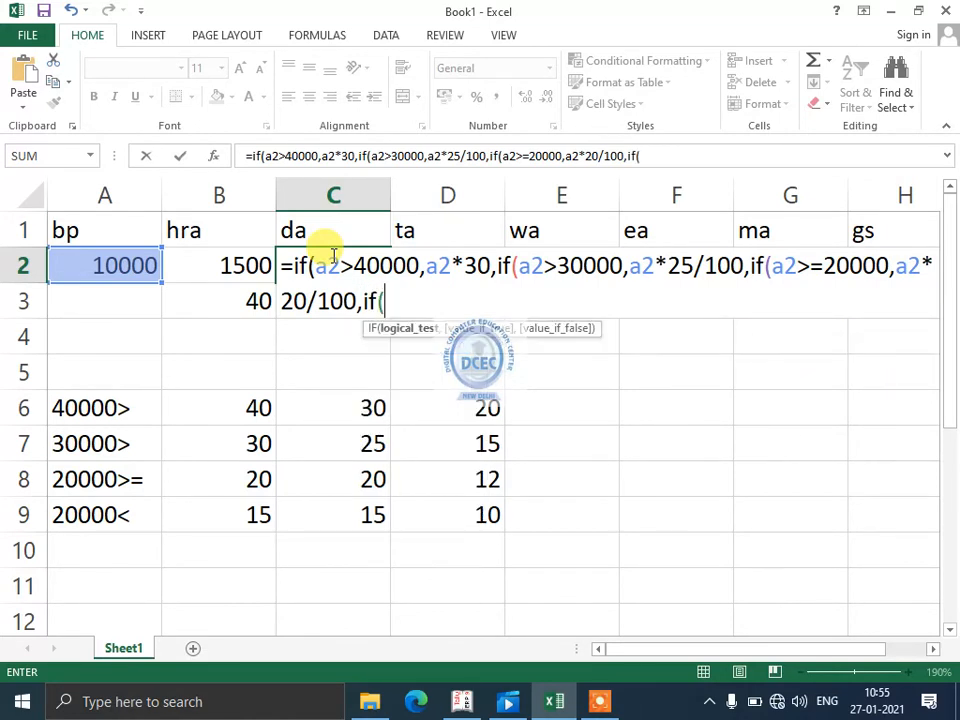
type(">")
- Complete the da formula in C2 with a last IF level that returns a2*15/100 when a2<20000
key("BackSpace")
type("<20000")
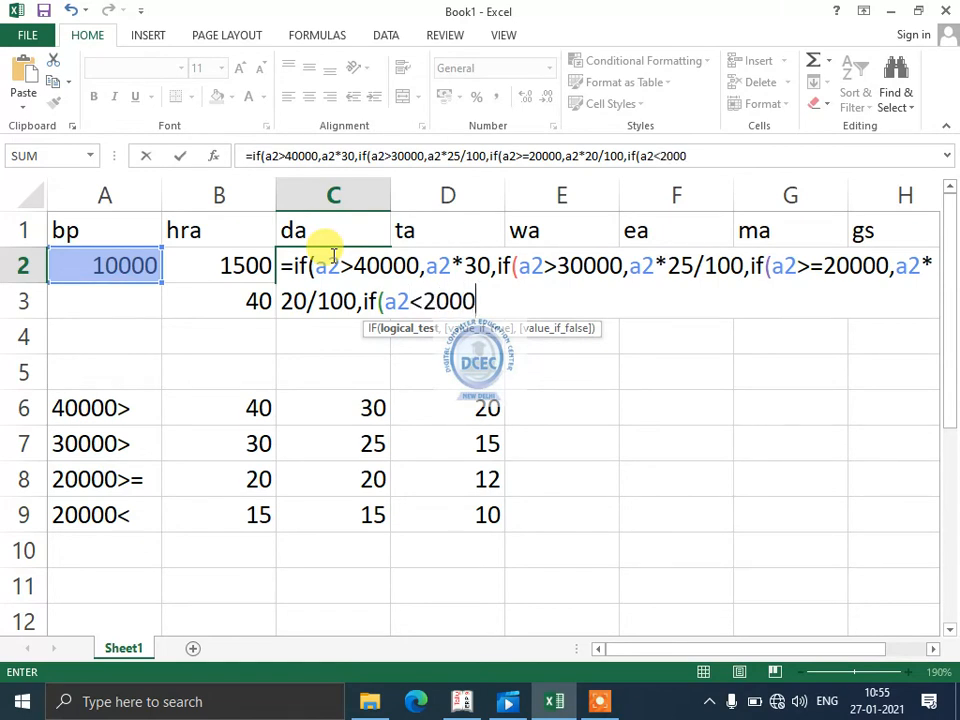
type(",a")
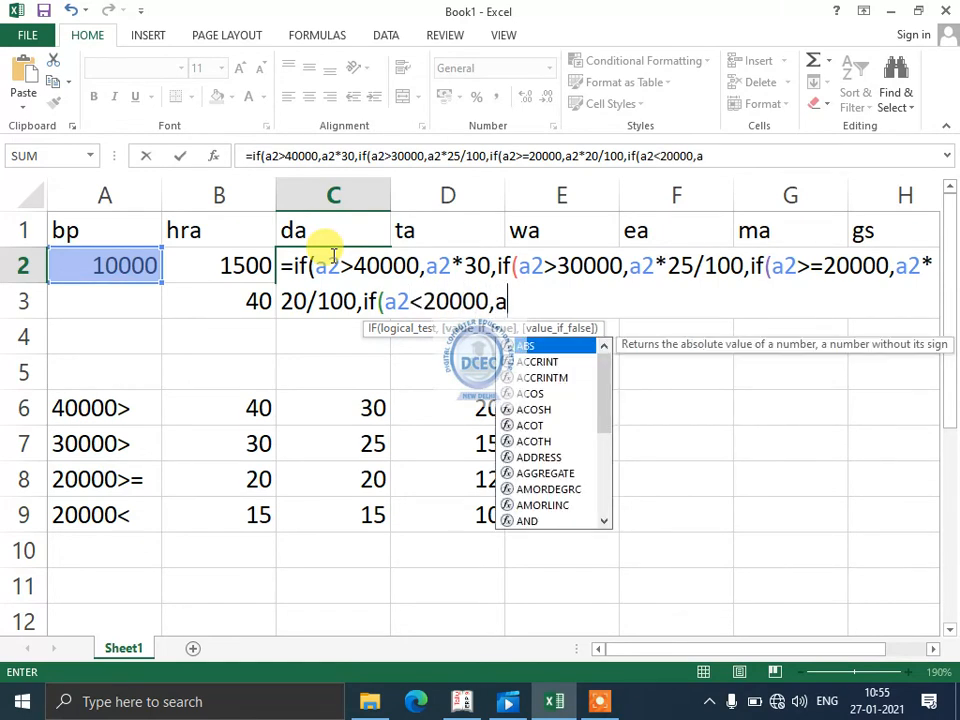
type("2*15.")
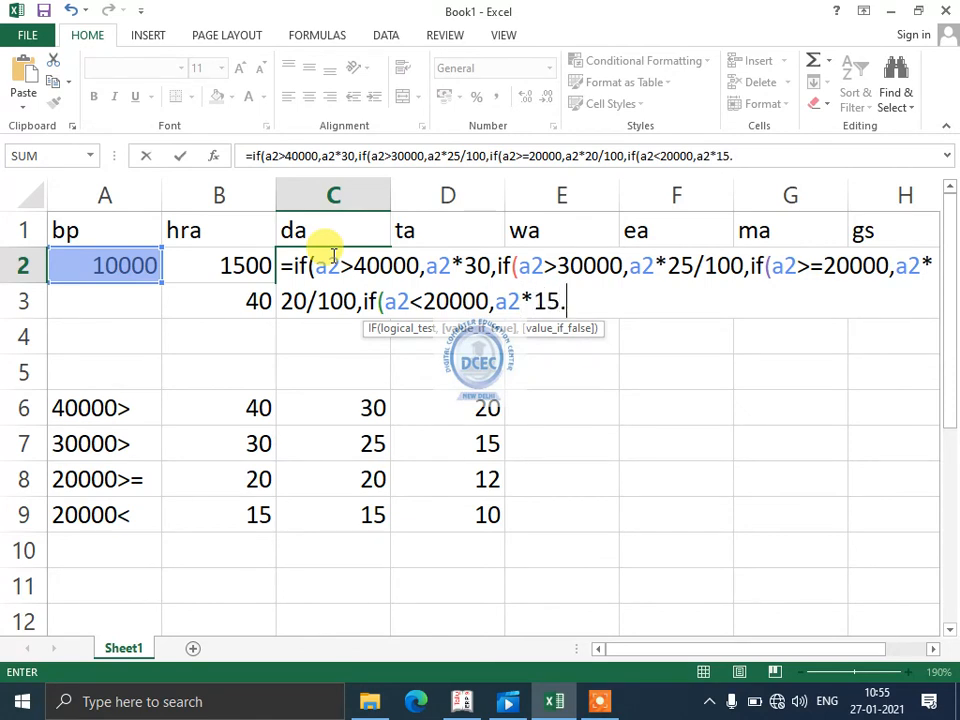
key("BackSpace")
type("/100)))")
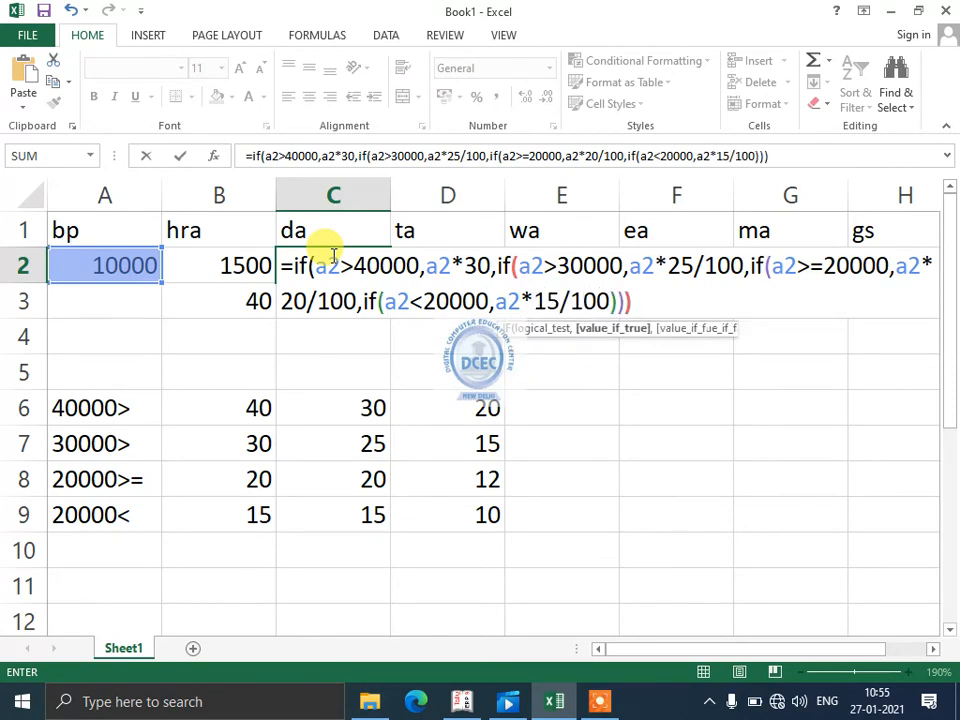
key("Return")
left_click(332, 255)
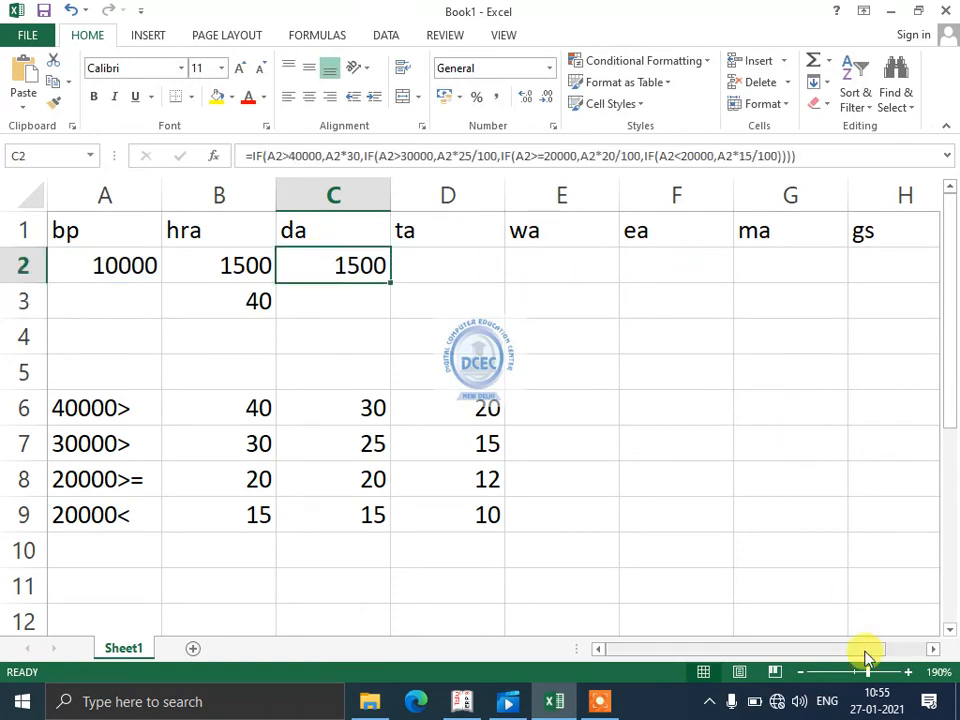
- Add the column headings ys, esi and pf in I1:K1 after gs
left_click(800, 675)
left_click(800, 675)
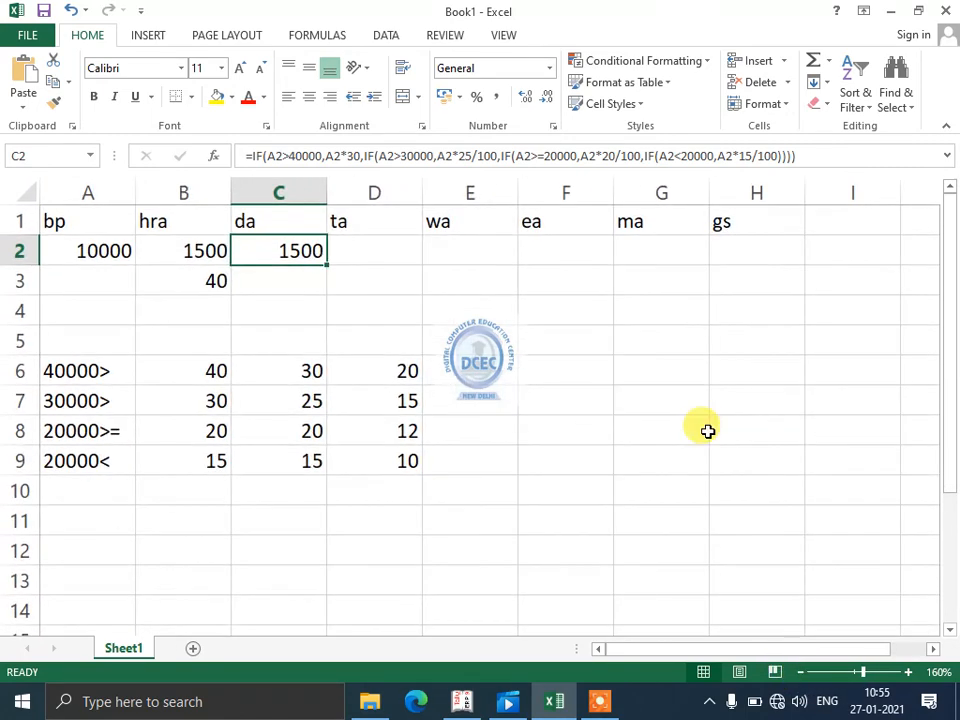
left_click(672, 259)
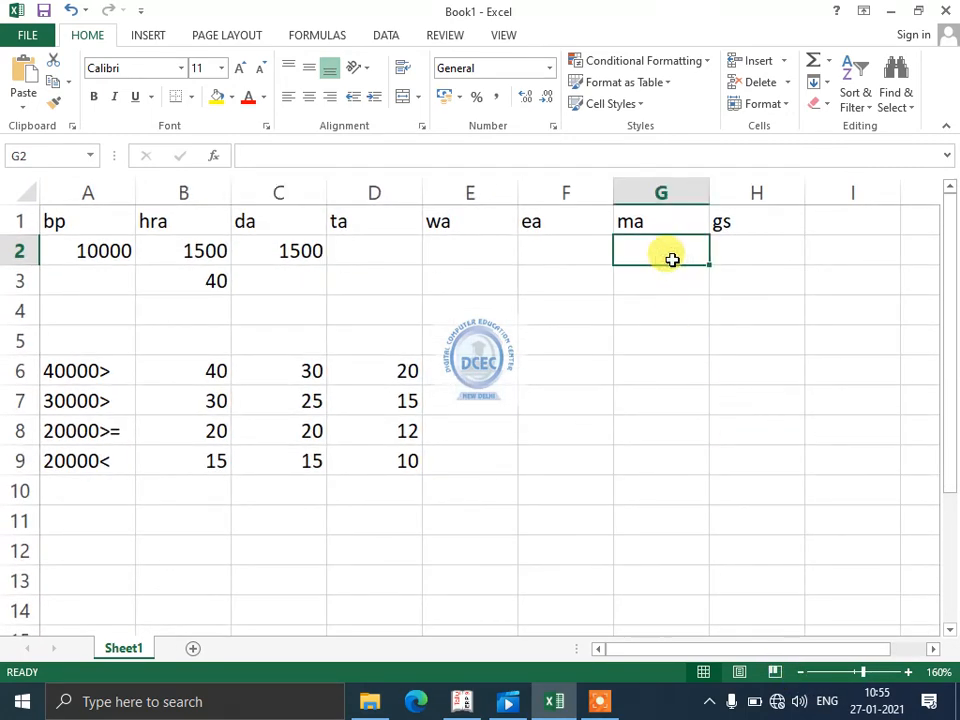
left_click(714, 250)
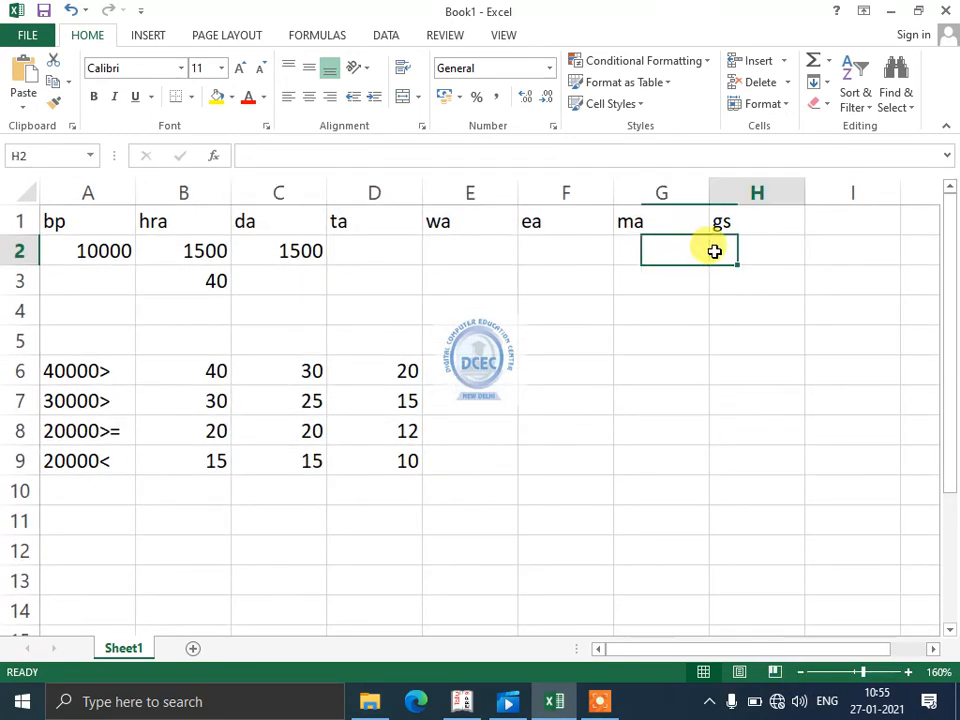
left_click(822, 220)
type("ys")
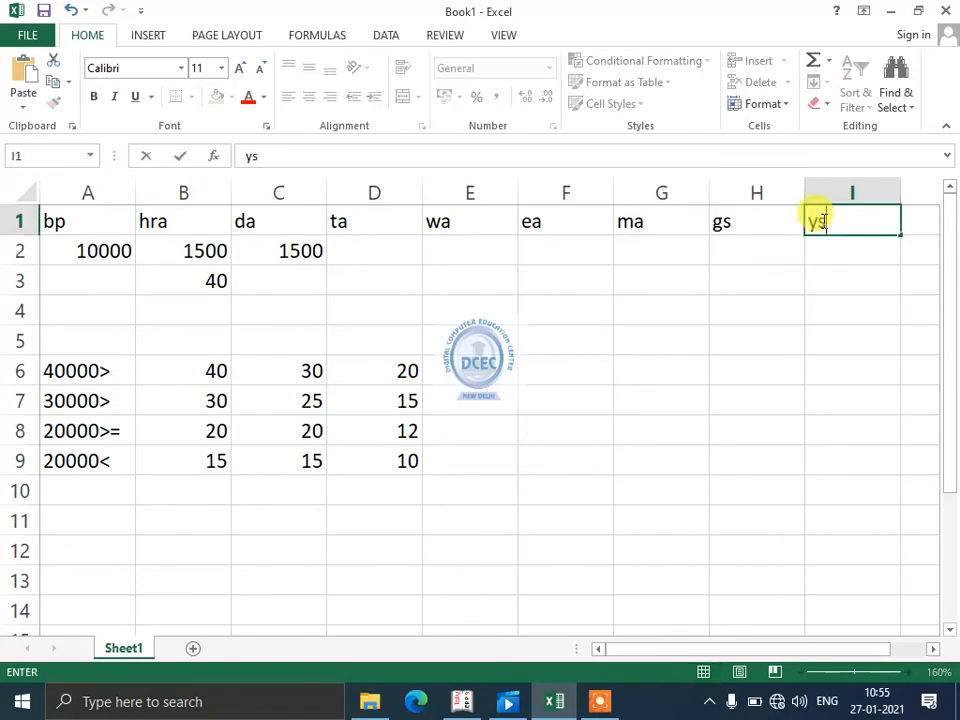
key("Tab")
type("es")
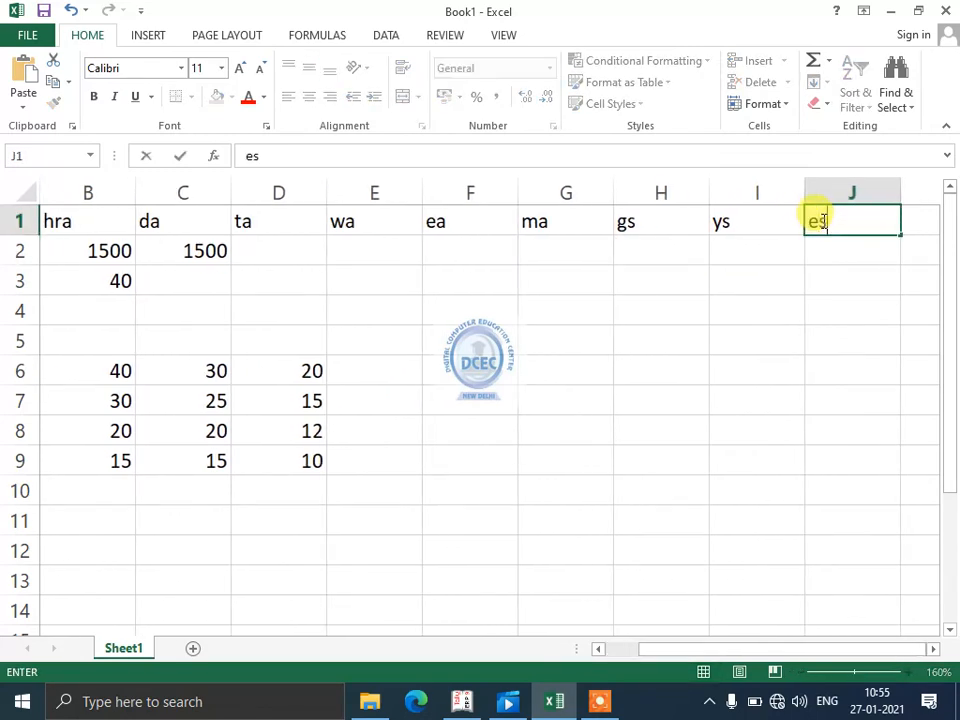
type("i")
key("Tab")
type("p")
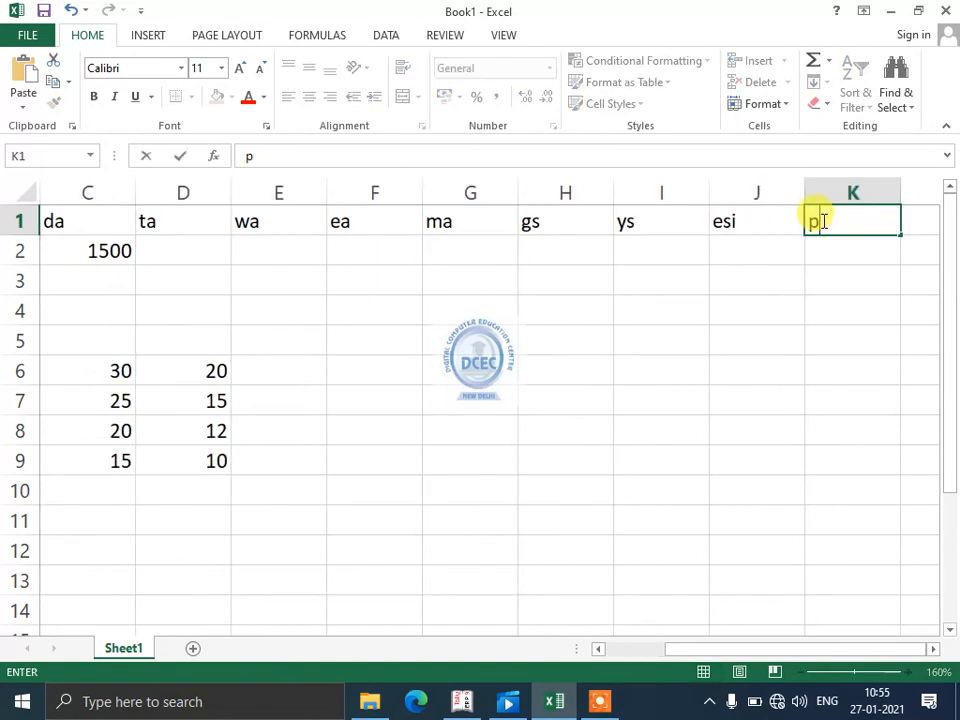
key("Tab")
- Add the column headings it, td and np in L1:N1
type("it")
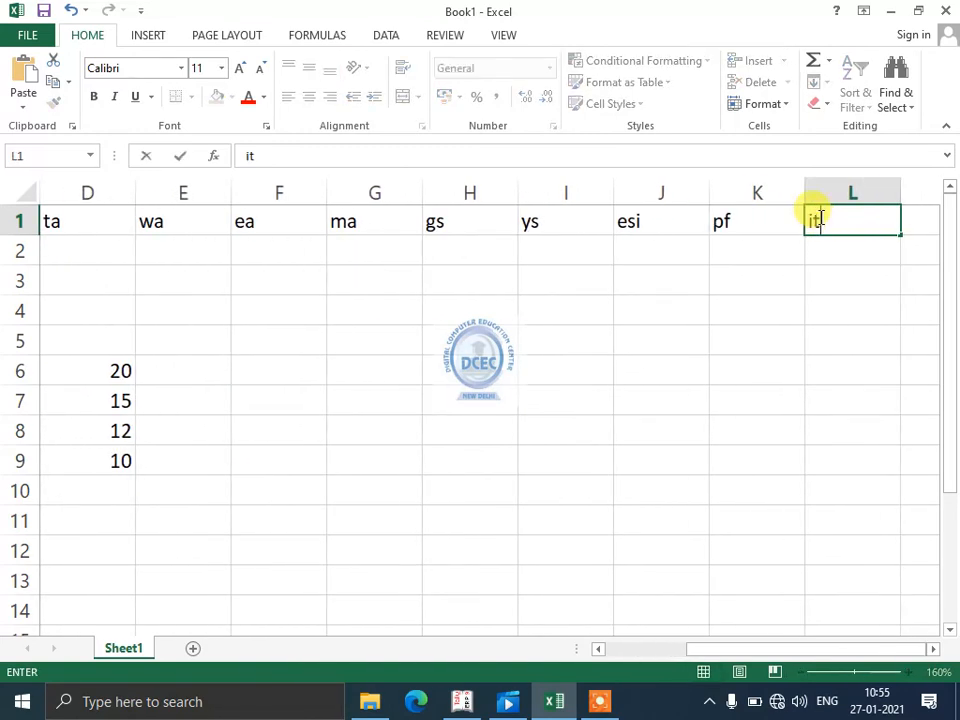
key("Tab")
type("t")
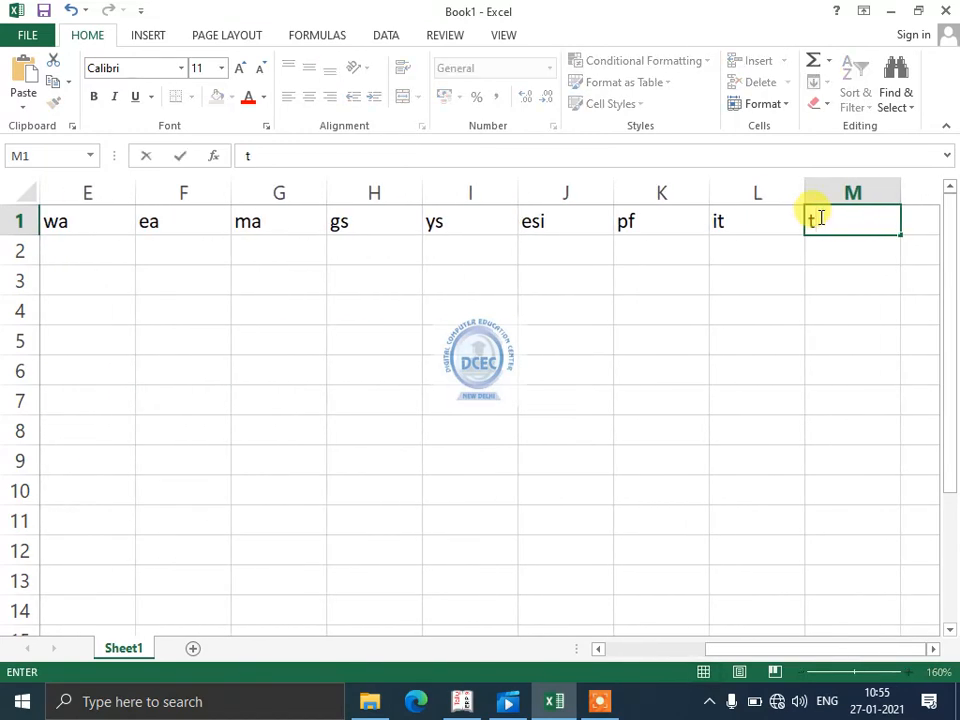
key("Tab")
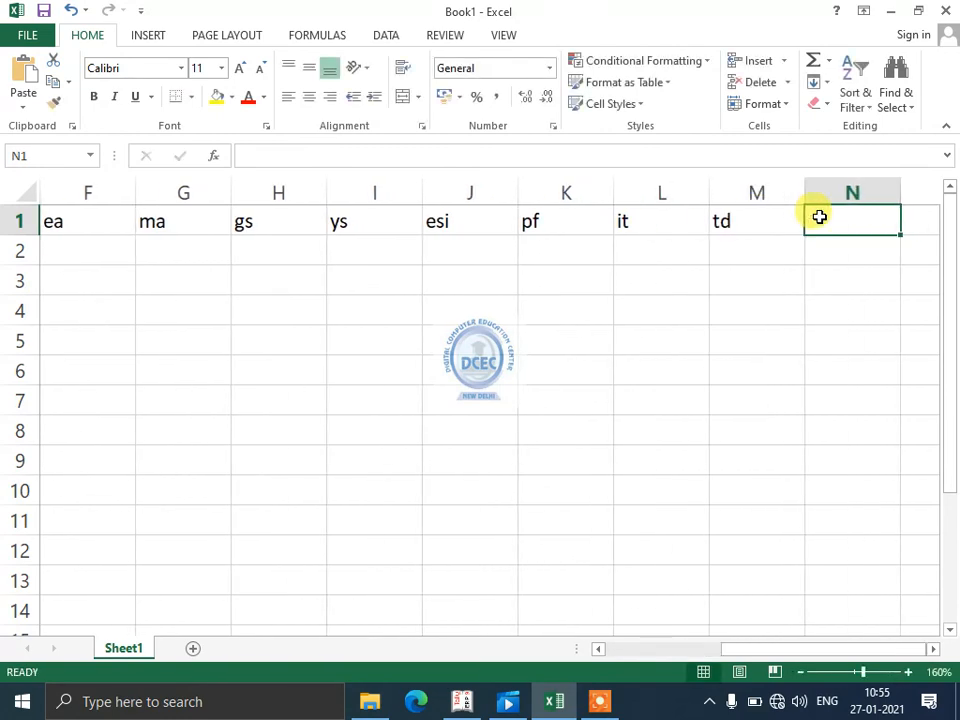
type("np")
key("Left")
key("Left")
key("Left")
key("Left")
key("Left")
key("Left")
key("Left")
key("Left")
key("Left")
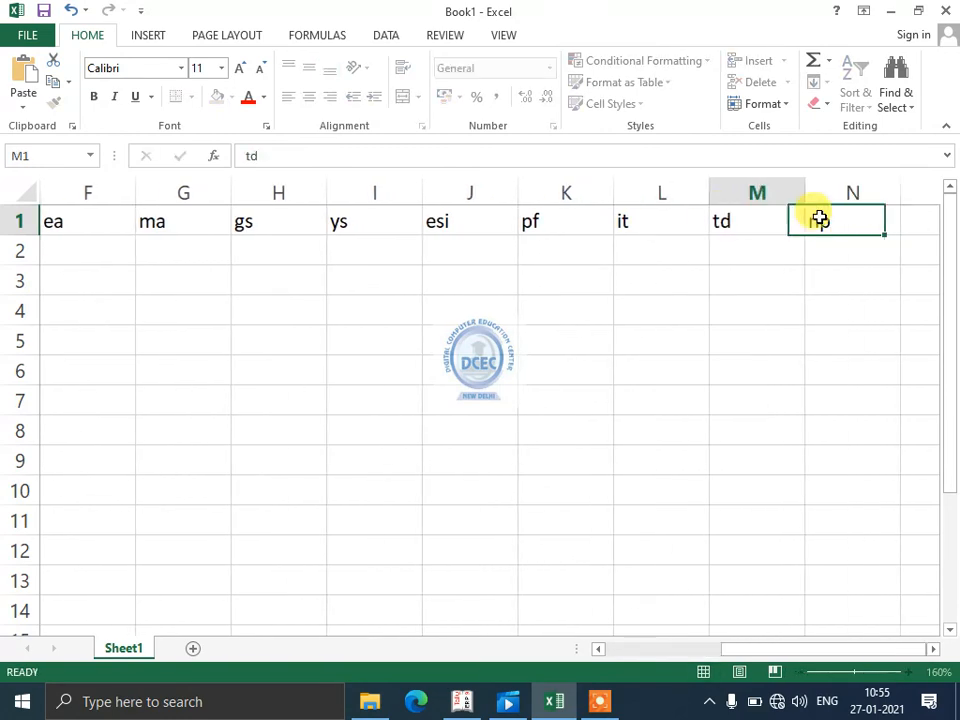
- Copy the full text of the nested IF formula for hra from B2, leaving the cell itself unedited
key("Left")
key("Left")
key("Left")
key("Left")
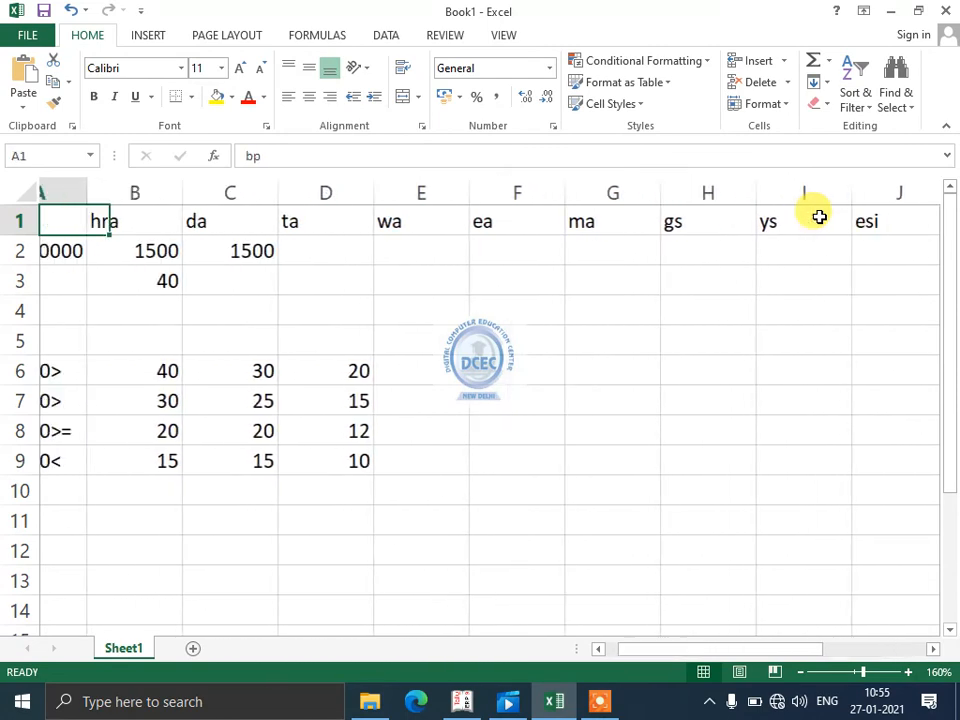
key("Right")
key("Right")
key("Left")
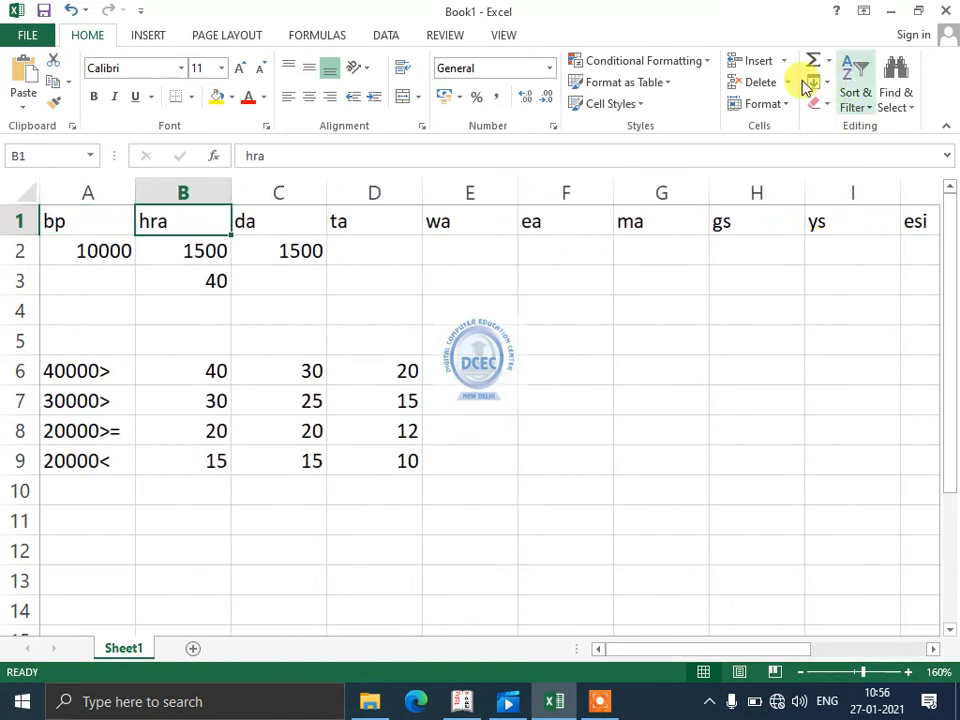
left_click(191, 256)
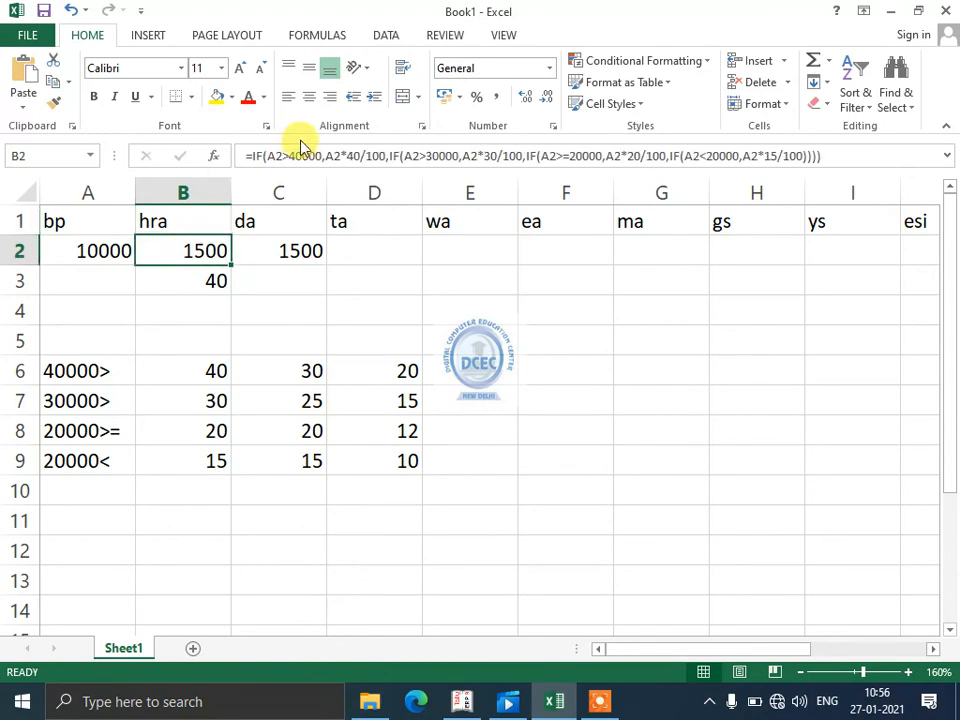
left_click(199, 234)
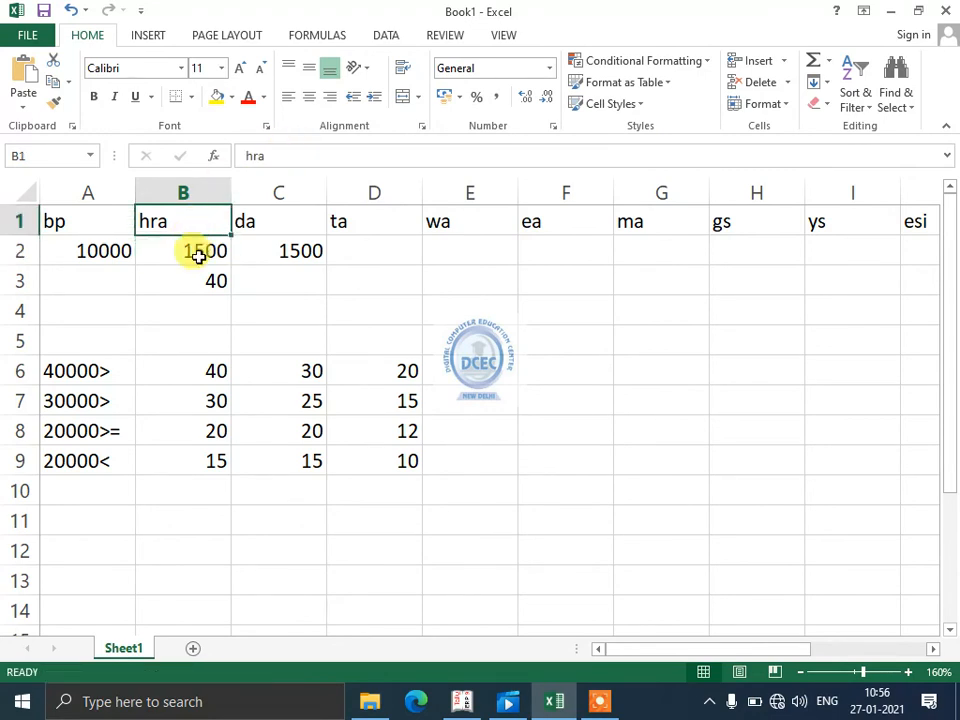
double_click(195, 252)
left_click_drag(143, 251, 369, 276)
key("ctrl+c")
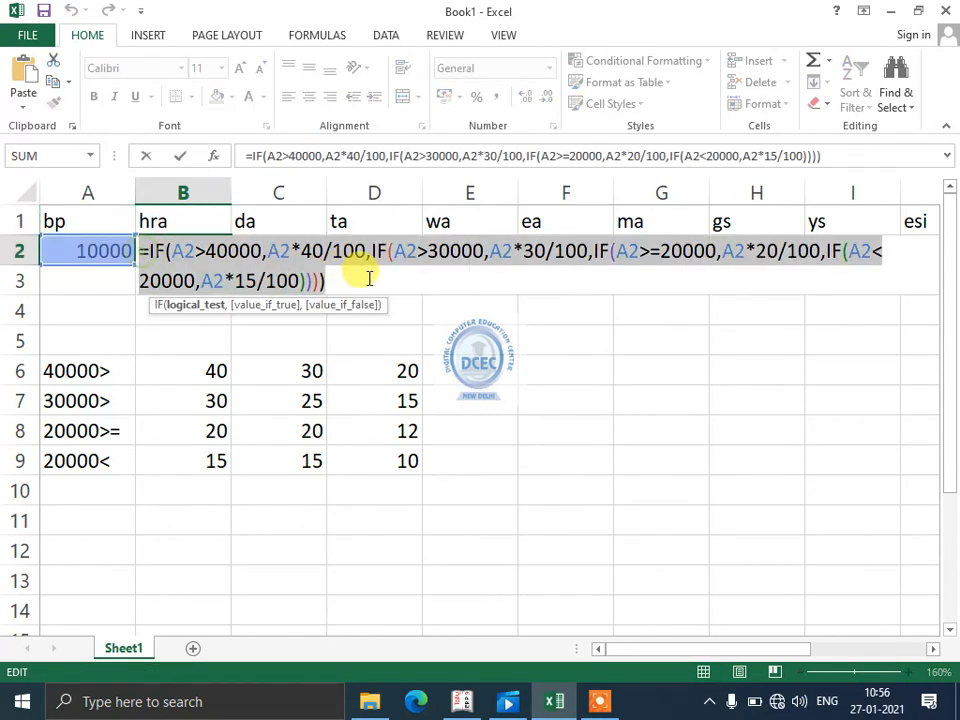
left_click(260, 535)
key("Escape")
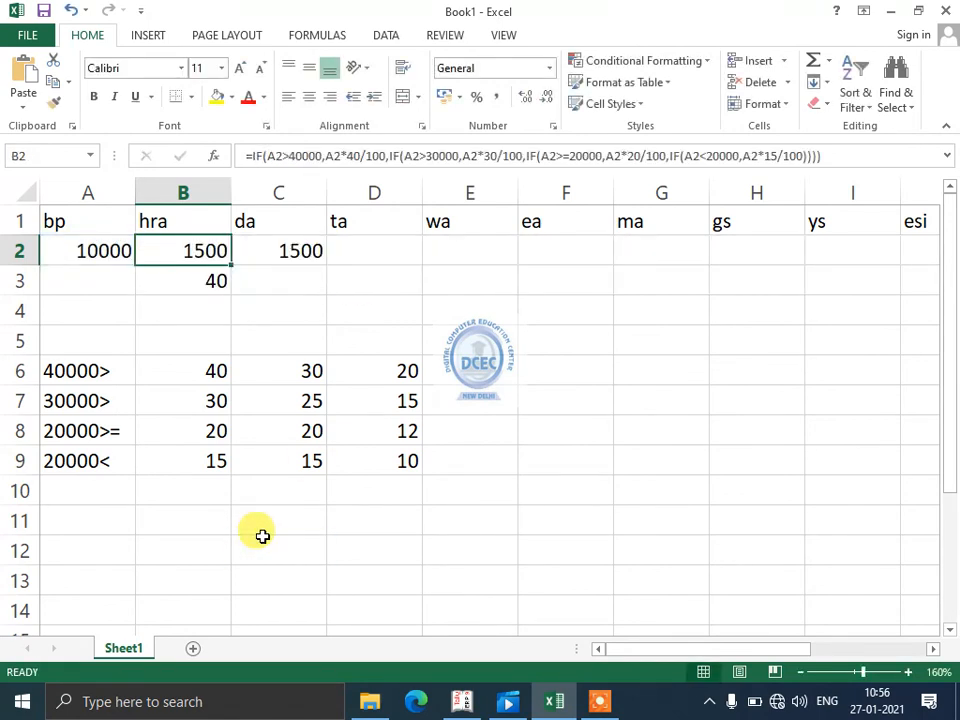
- Enter the copied hra formula in C12 as plain text, with a leading space before the equals sign
left_click(260, 535)
key("ctrl+v")
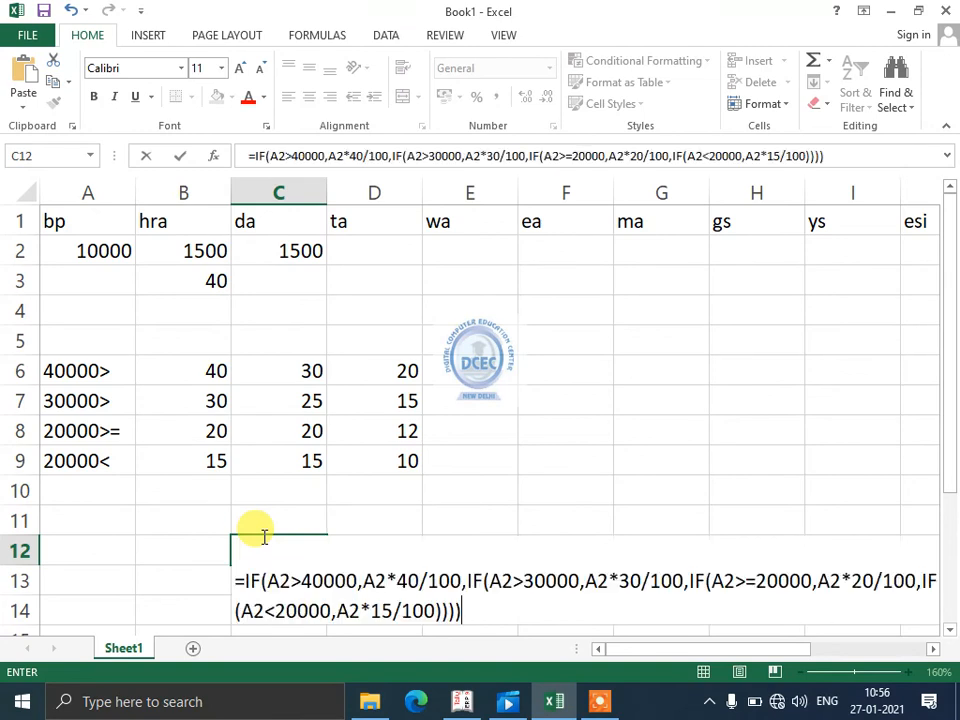
key("Return")
left_click(260, 535)
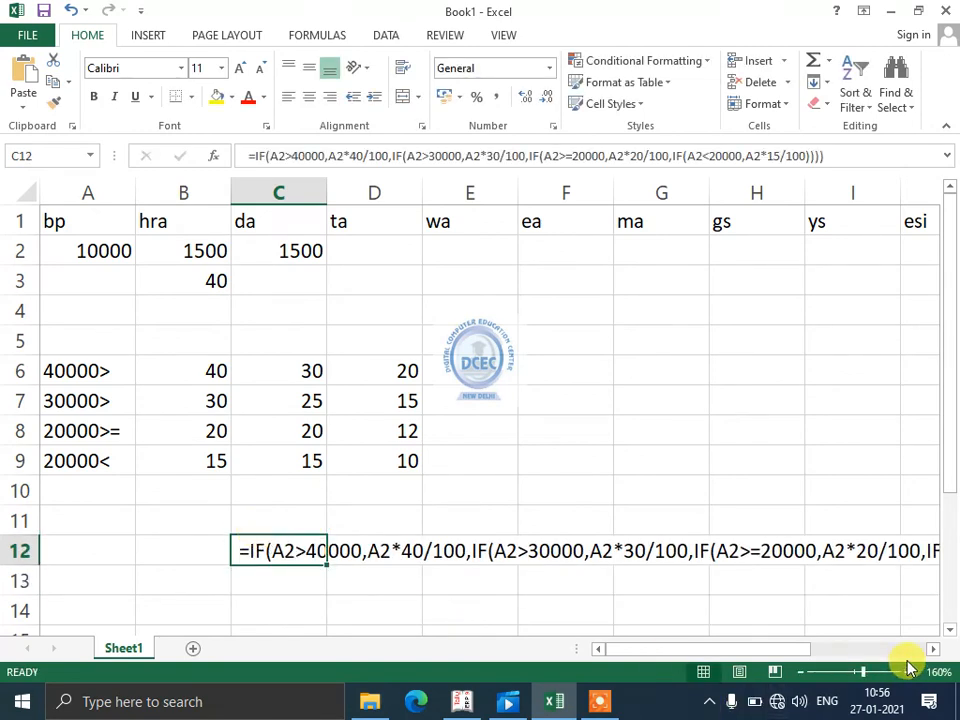
left_click(800, 672)
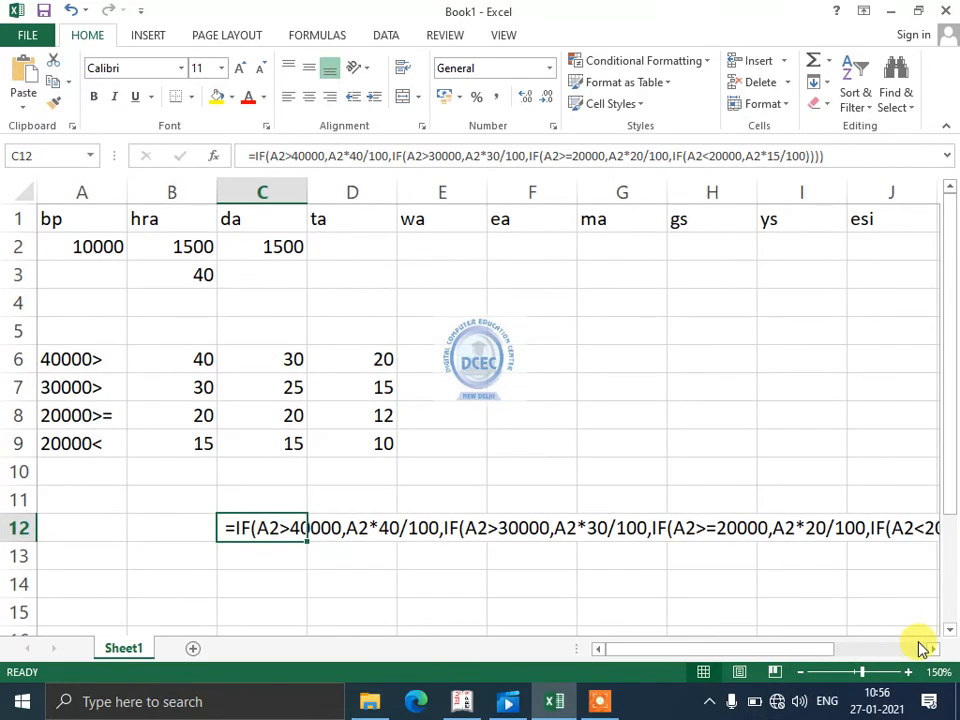
left_click(931, 649)
left_click(931, 649)
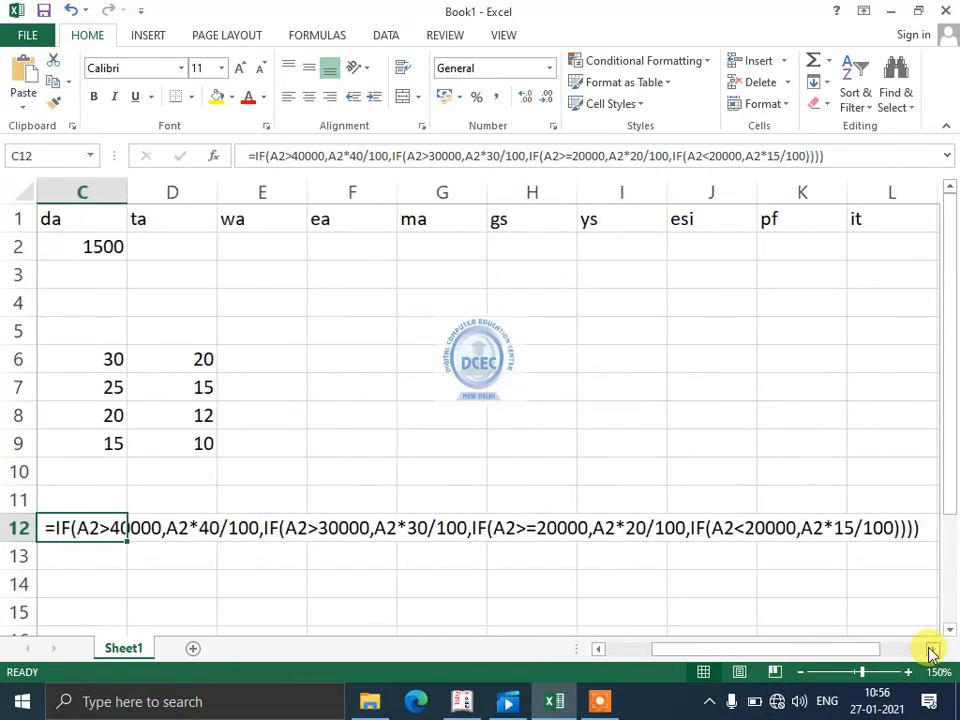